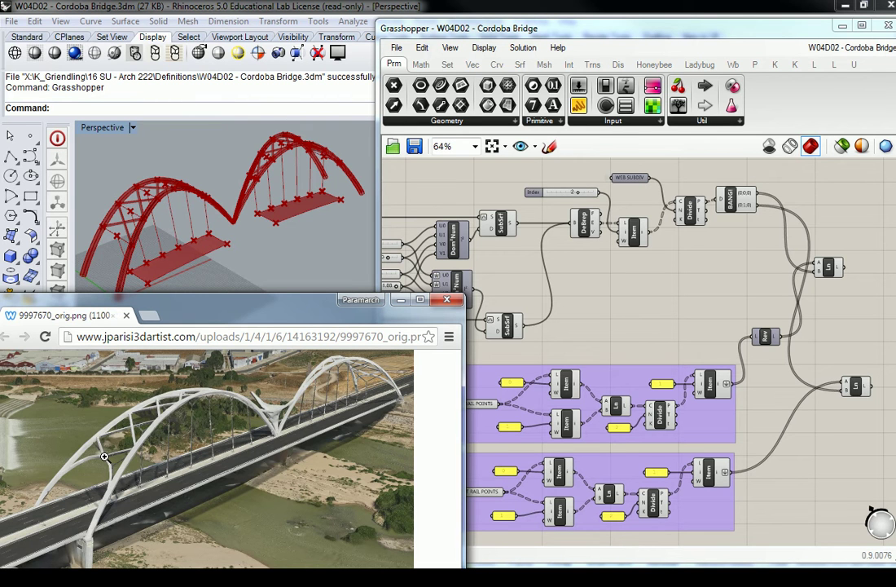
Examine the arch webbing and suspended deck in the Perspective view, and survey the full Grasshopper definition
left_click(260, 244)
right_click_drag(260, 247, 163, 325)
scroll(274, 269, "up", 8)
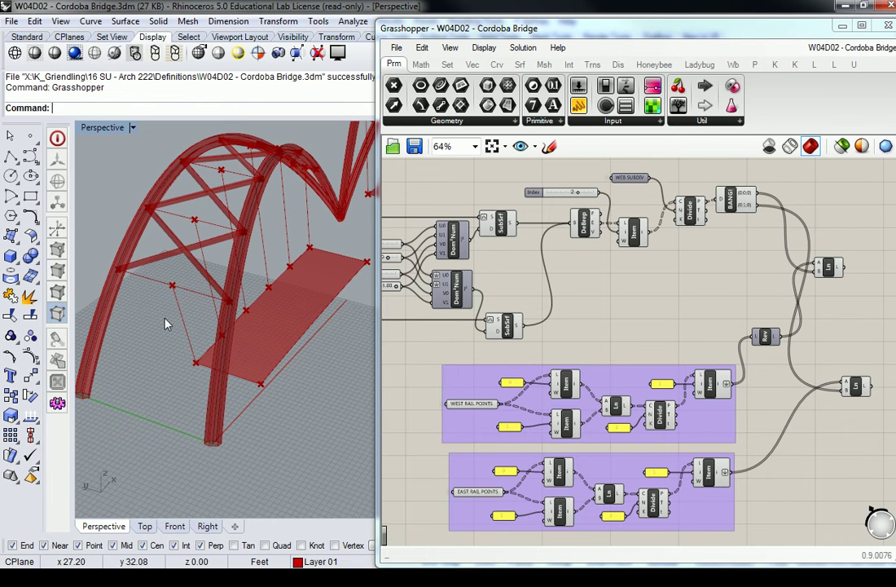
right_click_drag(293, 242, 138, 341)
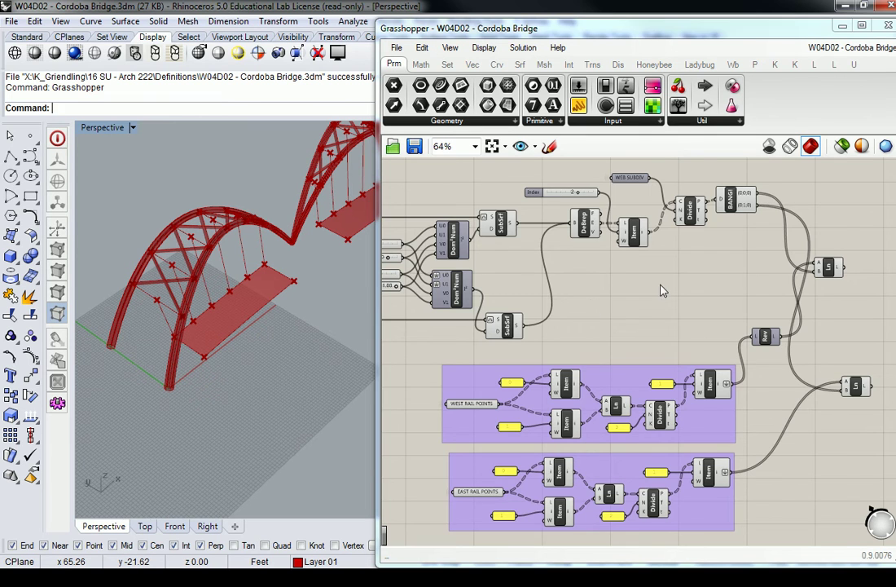
scroll(630, 287, "down", 4)
scroll(643, 326, "up", 3)
scroll(668, 359, "down", 2)
scroll(675, 274, "up", 4)
scroll(675, 274, "down", 2)
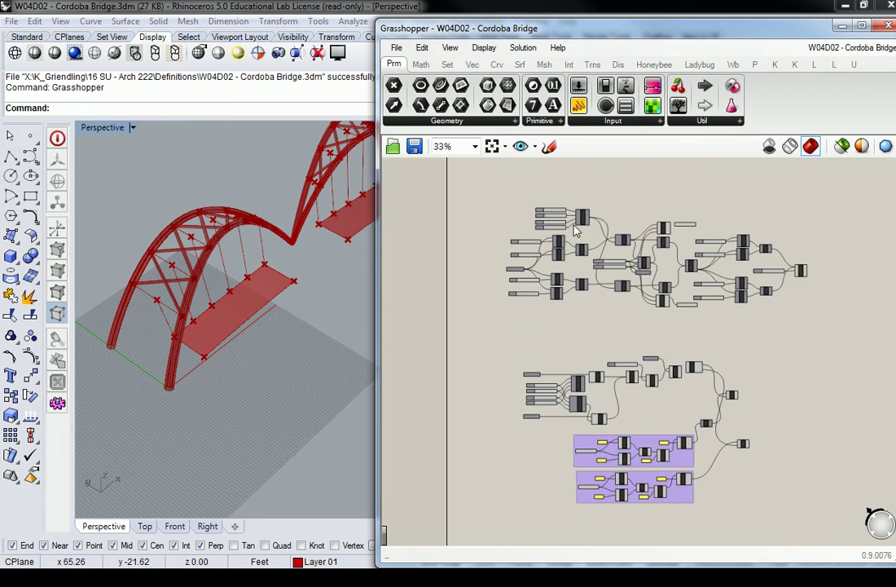
Turn on the preview of the upper SubSrf component that trims the first ruled surface
scroll(683, 294, "up", 4)
left_click(706, 249)
right_click(714, 250)
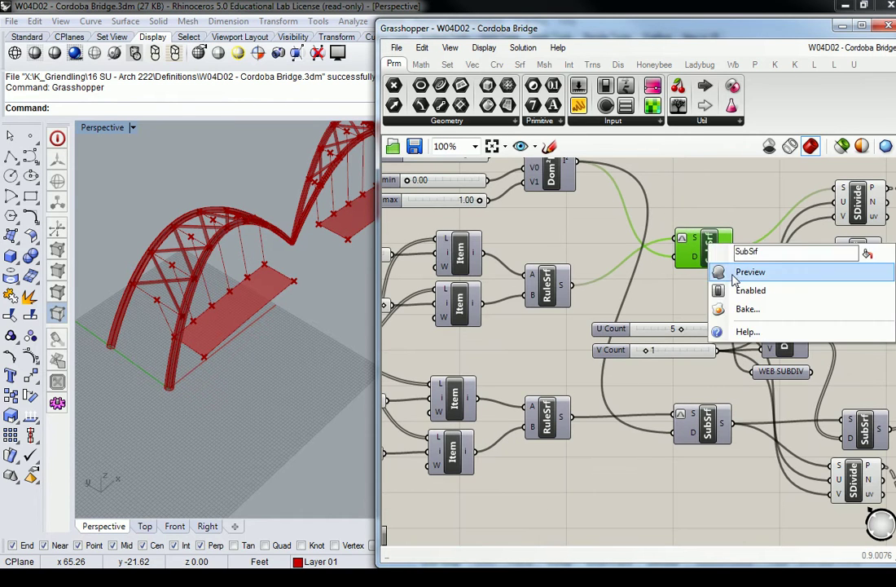
right_click_drag(672, 198, 661, 272)
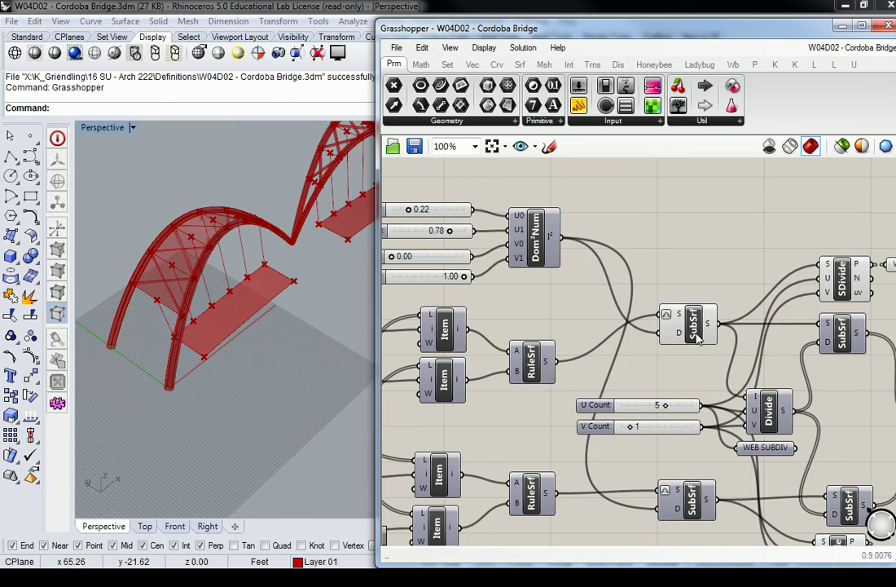
Duplicate the upper SubSrf together with its Dom²Num and four U/V sliders into the empty canvas area above the original
left_click(538, 227, "shift")
left_click_drag(466, 187, 436, 294, "shift")
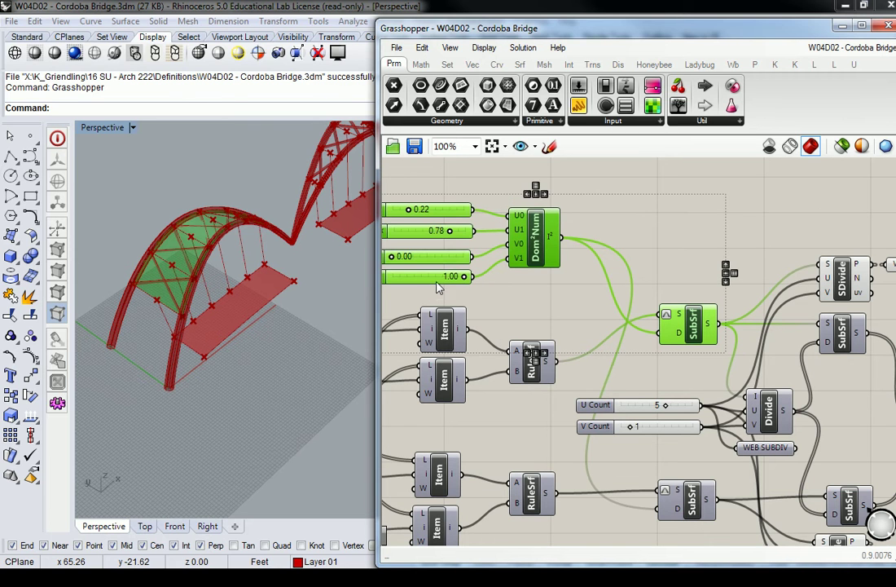
scroll(526, 254, "down", 4)
right_click_drag(590, 295, 612, 209)
left_click_drag(613, 197, 640, 250)
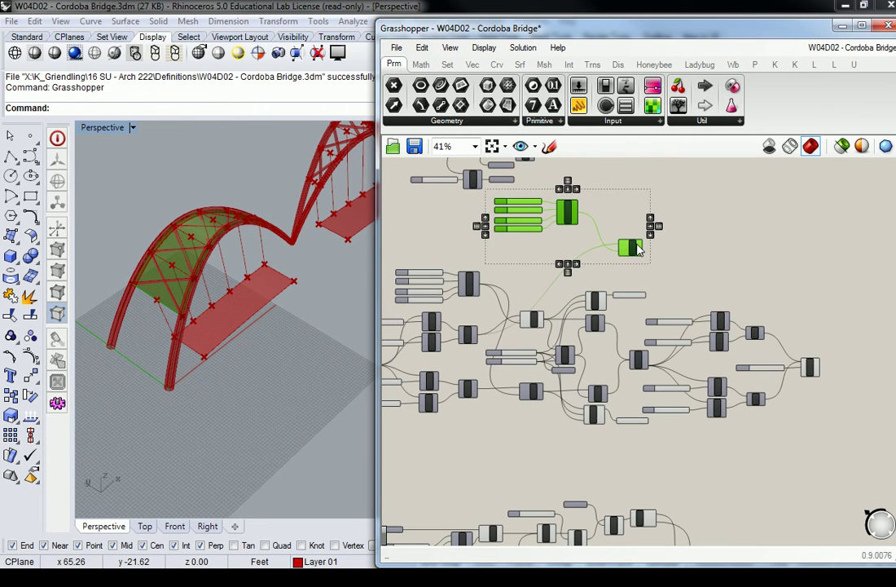
left_click(663, 245)
Move the copied sliders and Dom²Num down to line up with the copied SubSrf
scroll(568, 210, "up", 2)
left_click_drag(602, 164, 514, 254)
left_click_drag(572, 215, 580, 259)
left_click(660, 229)
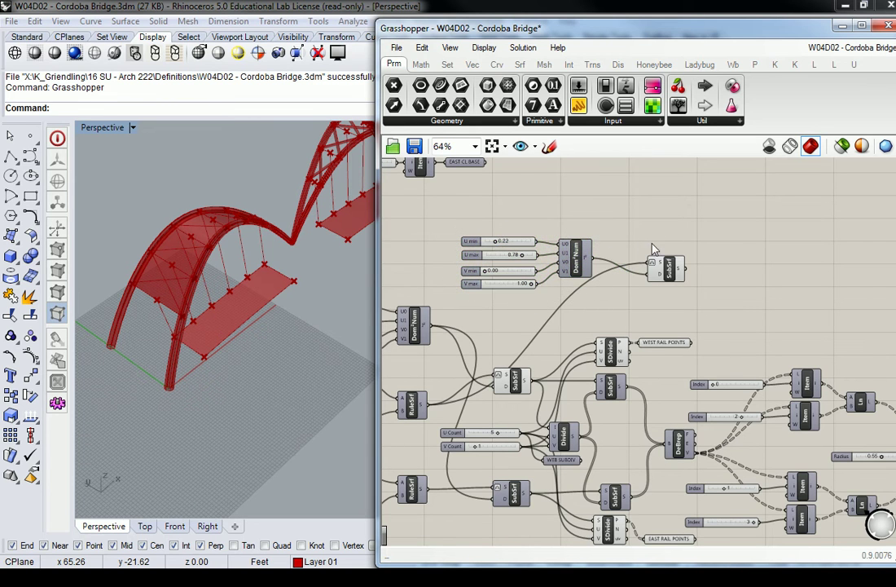
Set the copied U min slider to 0.15
scroll(548, 229, "up", 3)
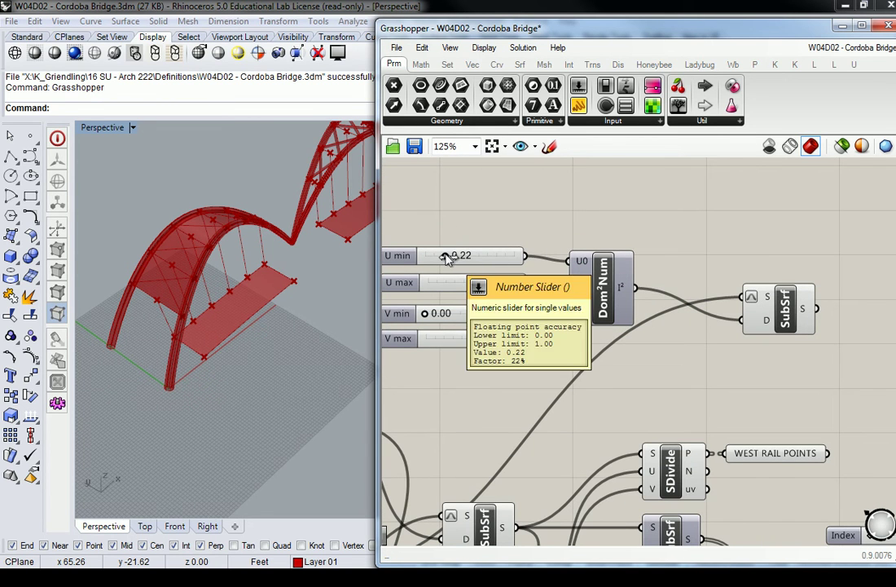
left_click_drag(446, 257, 421, 267)
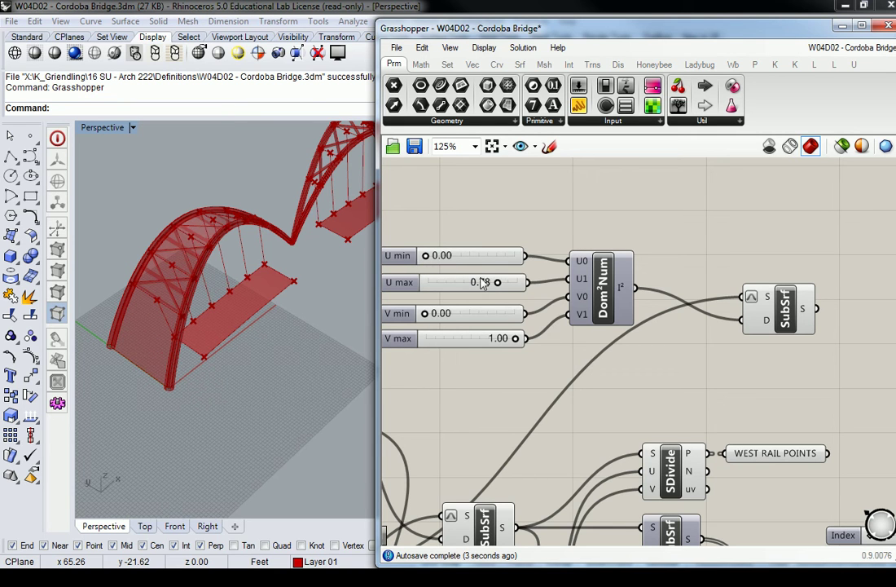
left_click_drag(425, 256, 441, 258)
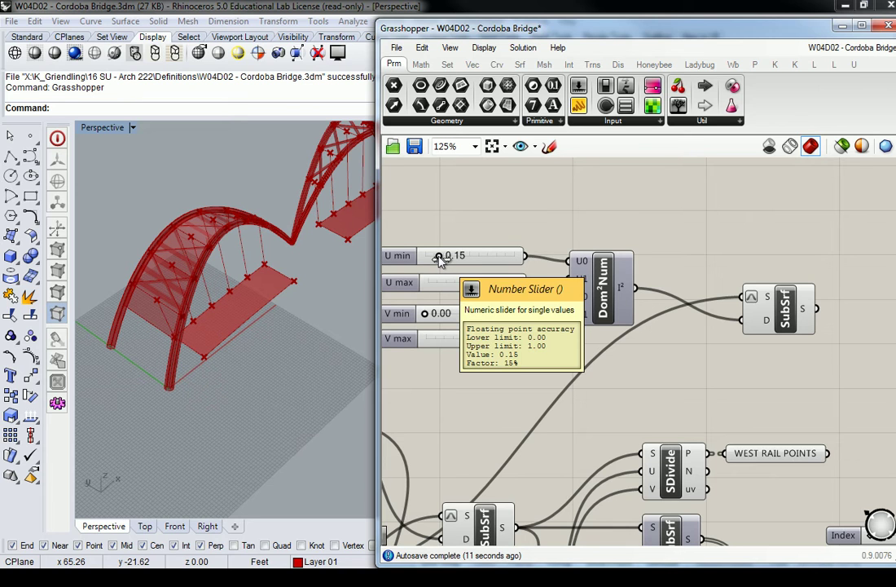
Space the copied U min slider apart from the U max slider below it
right_click_drag(471, 252, 566, 236)
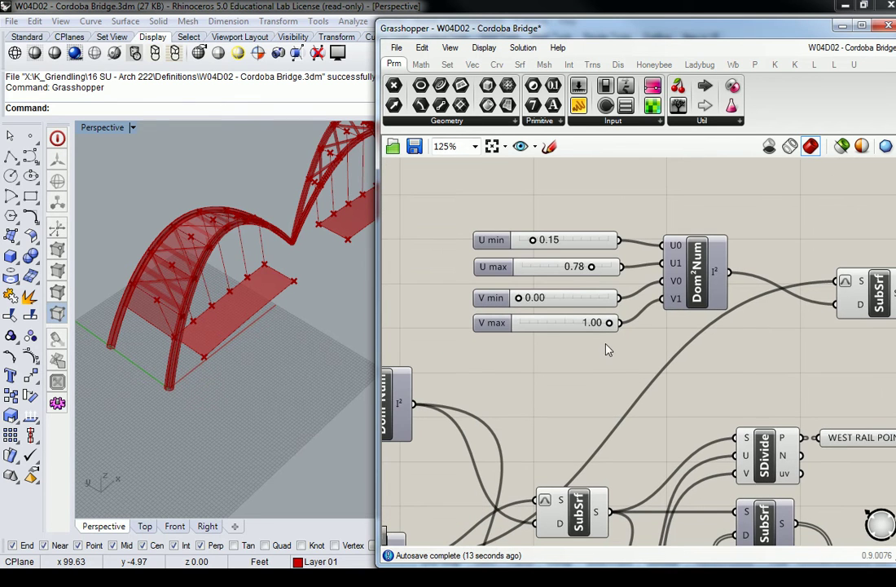
left_click_drag(561, 275, 563, 279)
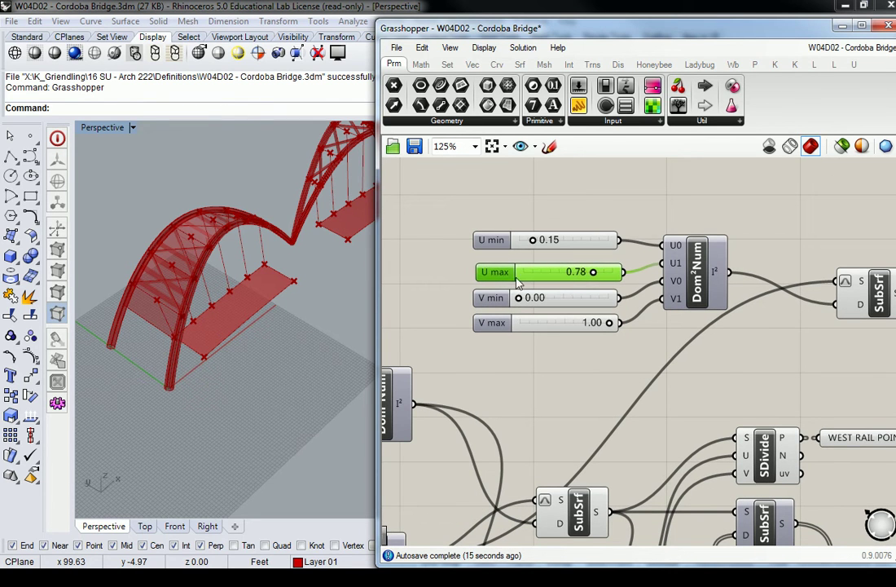
left_click(588, 202)
left_click_drag(588, 201, 504, 230)
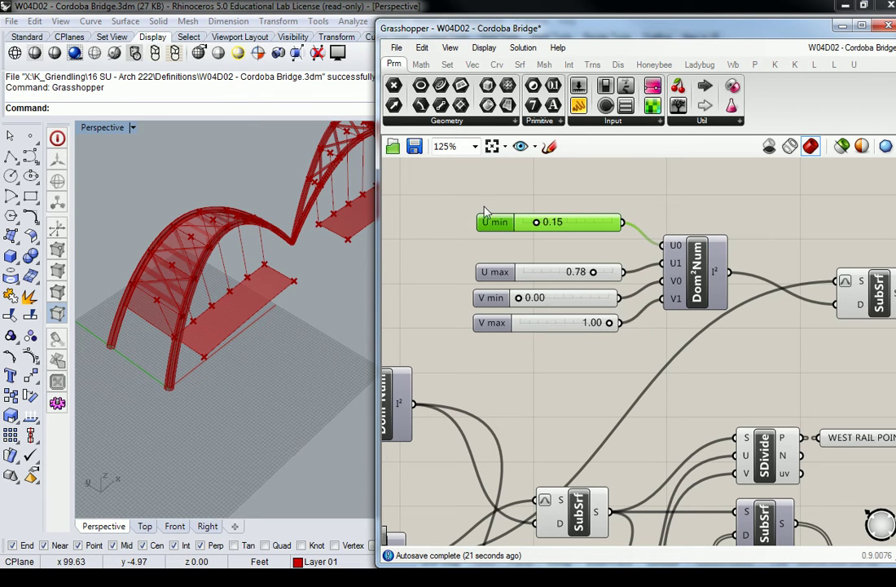
Put the copied U min slider in its own group and label the group ARCH APEX
key("ctrl+g")
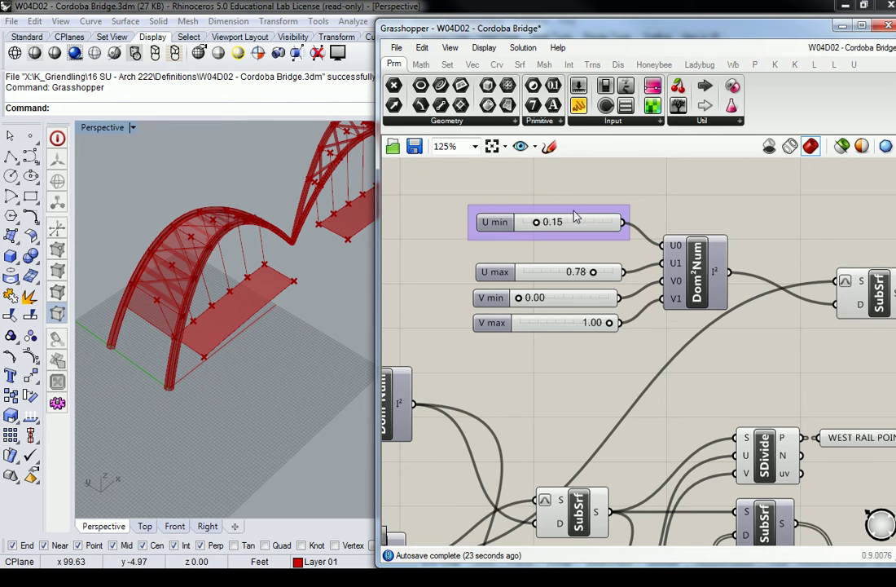
right_click(575, 214)
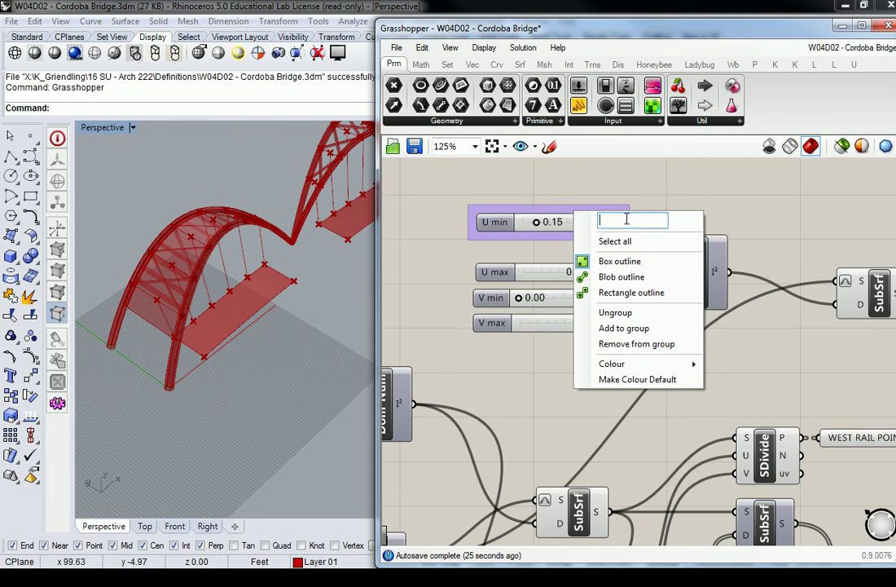
type("AR")
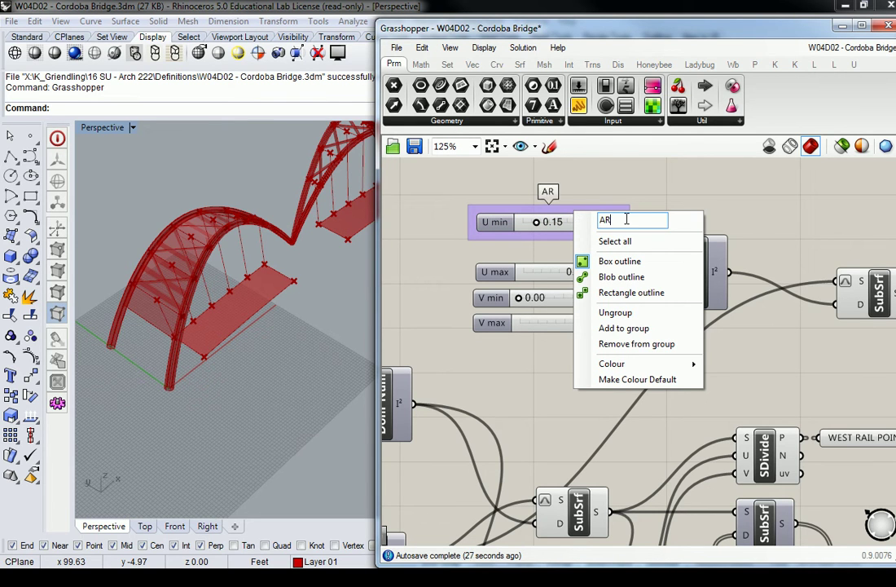
type("CH")
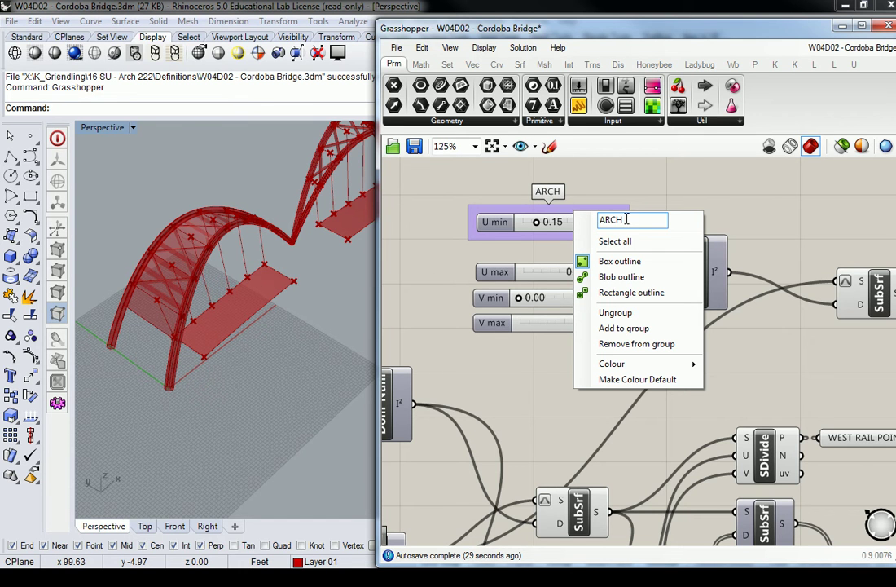
type(" APEX")
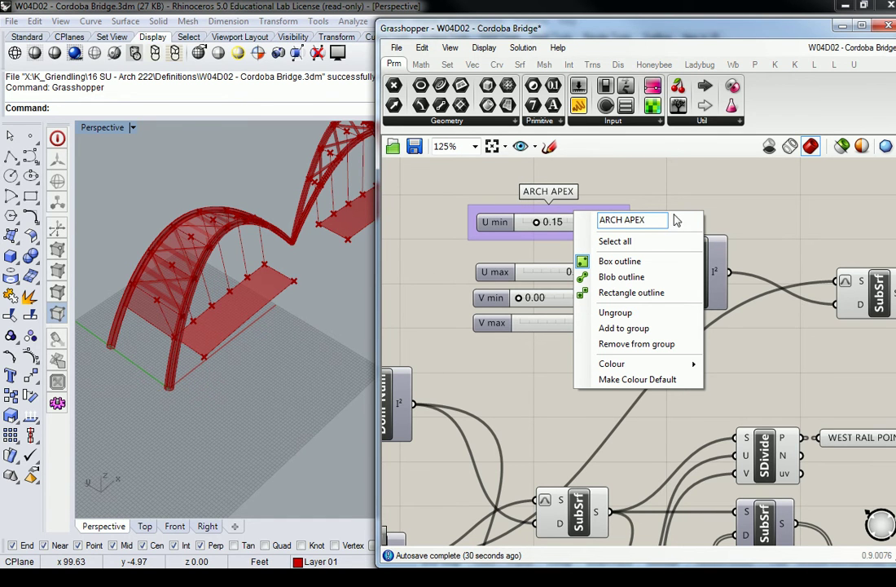
left_click(722, 214)
Add a Surface parameter beside the copied SubSrf and connect it to the SubSrf output
scroll(722, 214, "down", 1)
right_click_drag(722, 213, 603, 255)
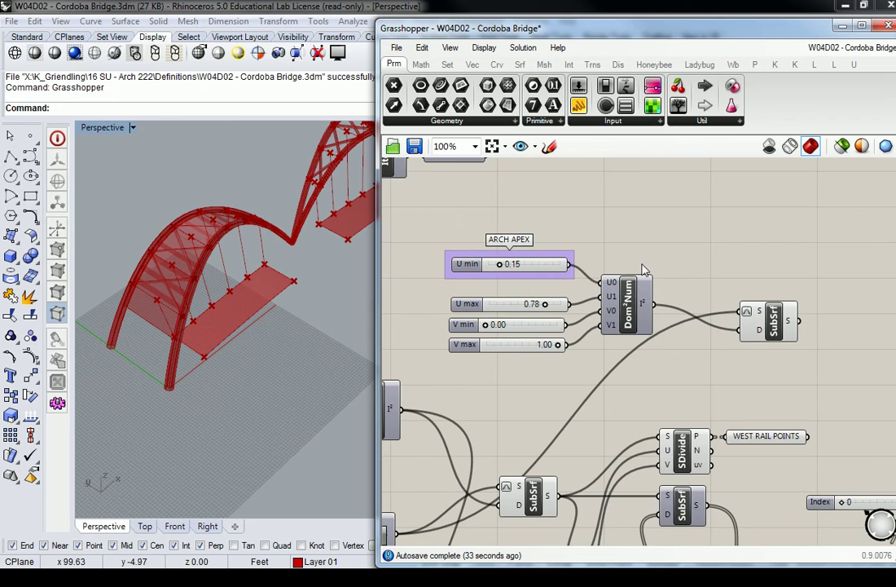
right_click_drag(781, 285, 668, 252)
left_click(717, 312)
left_click(734, 250)
left_click(520, 65)
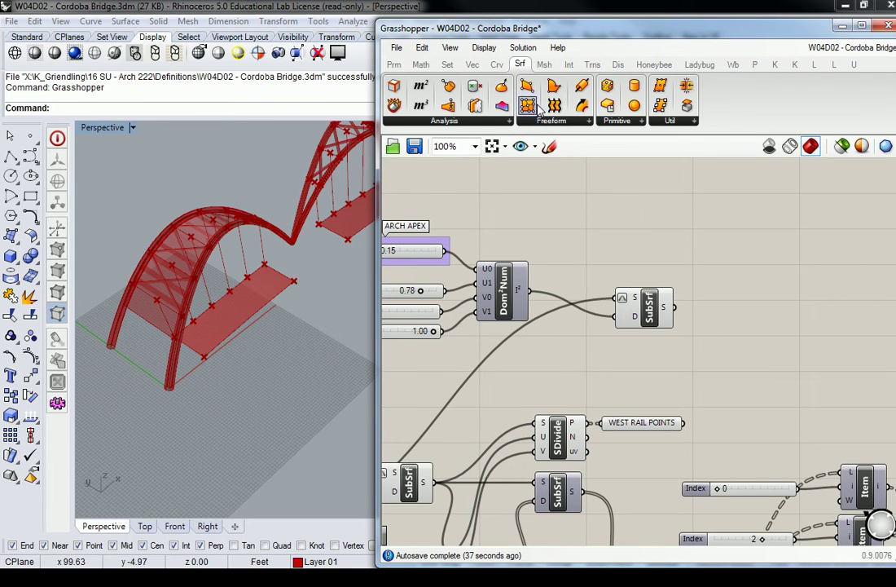
left_click(394, 64)
left_click_drag(438, 88, 714, 312)
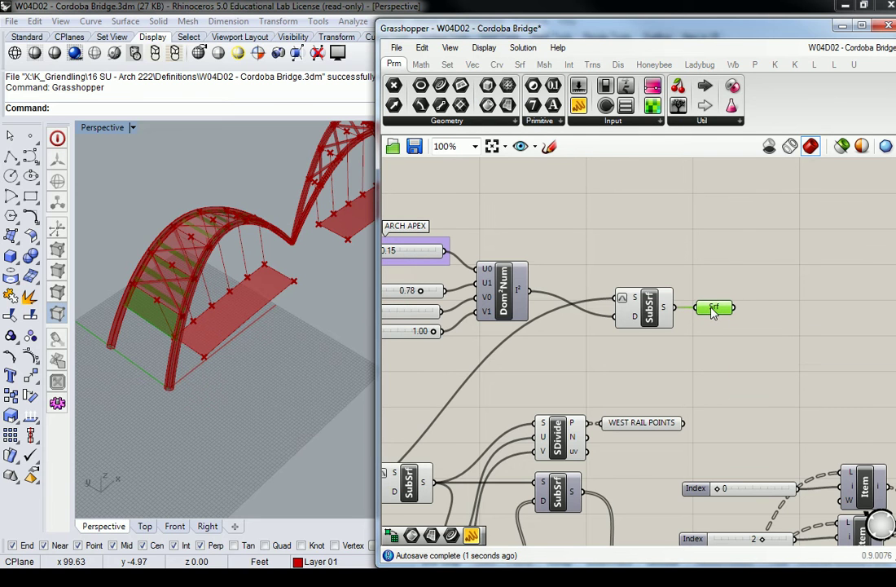
Rename the new Surface parameter to APEX SRF
right_click(713, 313)
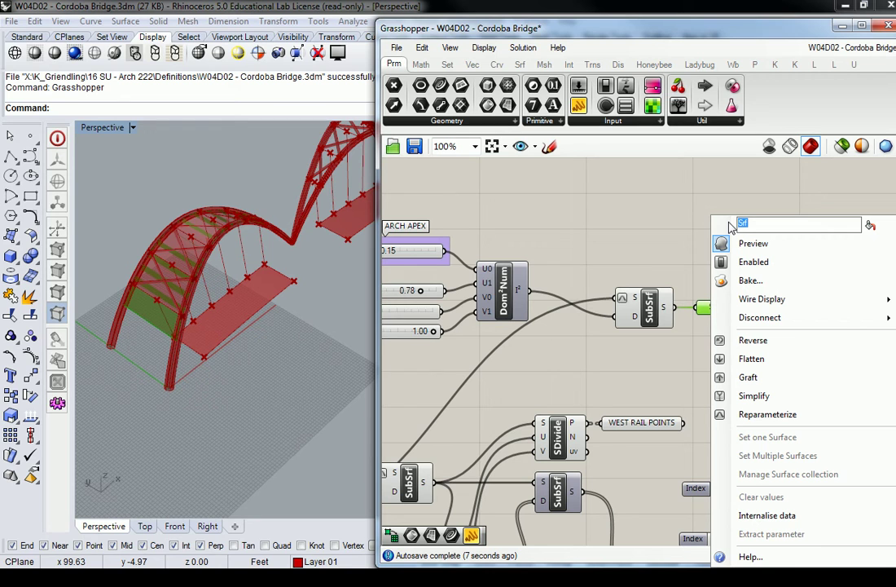
type("APEX SRF")
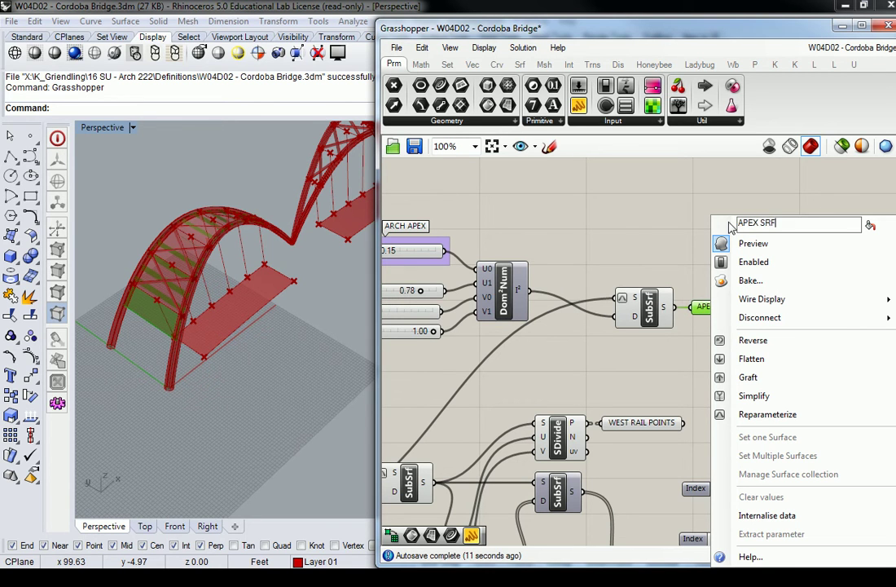
left_click(630, 221)
Duplicate the APEX SRF parameter and feed the copy from the original
right_click_drag(689, 264, 621, 251)
left_click(644, 293)
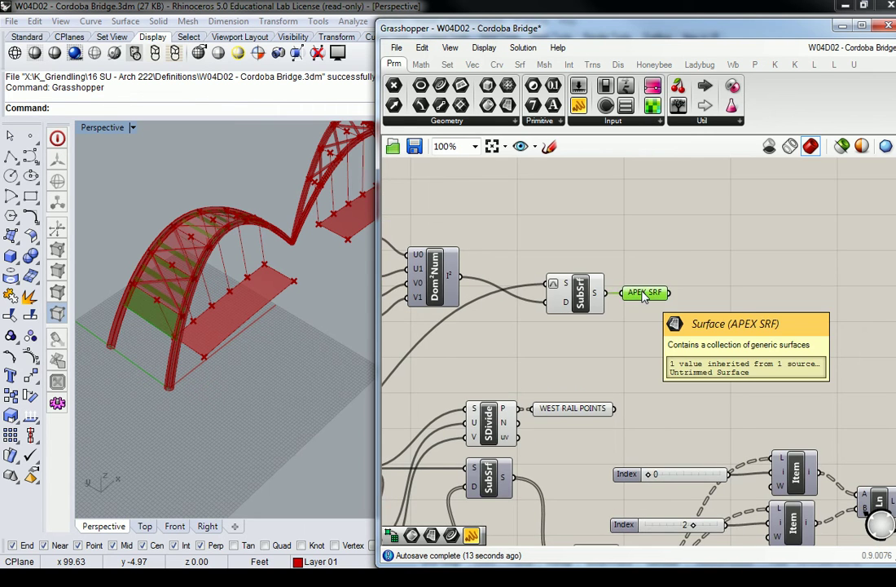
scroll(652, 298, "down", 5)
scroll(664, 301, "up", 5)
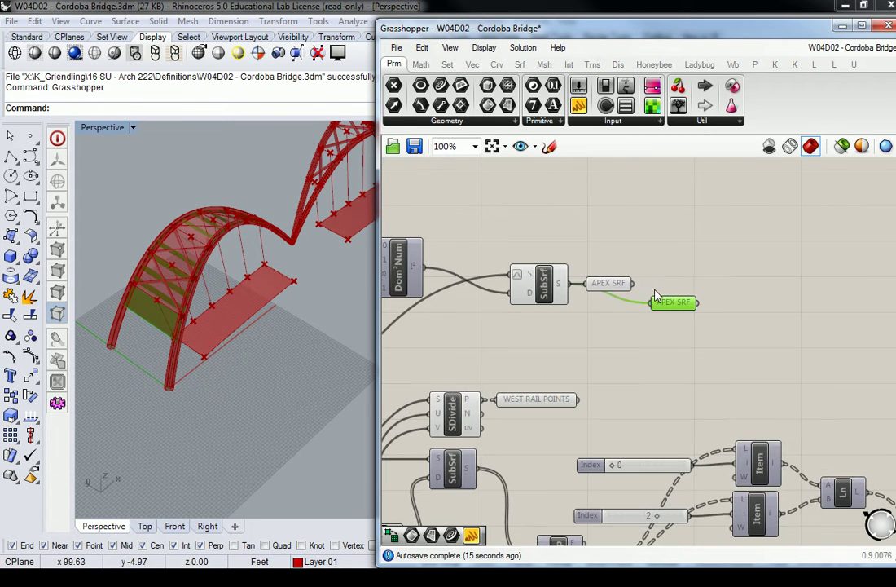
Set the wire display of the copied APEX SRF parameter to Hidden
right_click(661, 305)
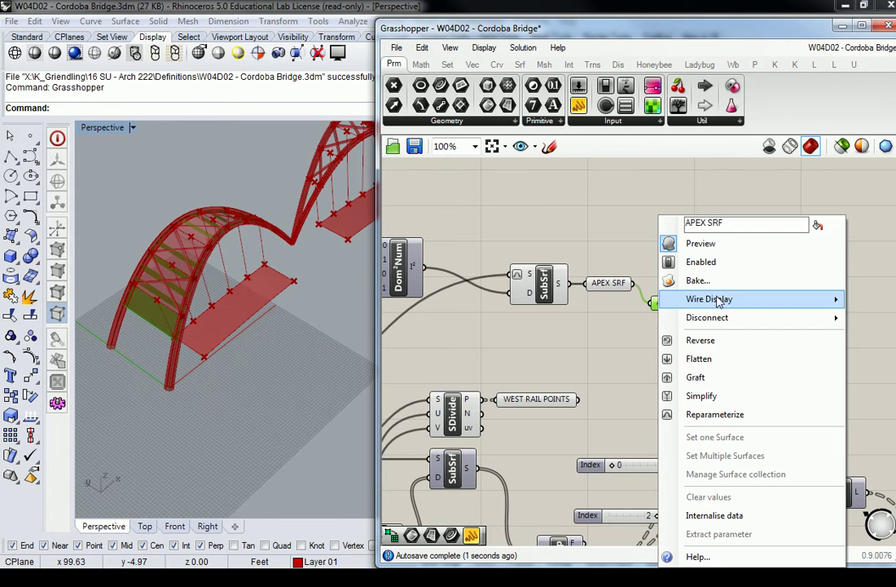
right_click_drag(565, 240, 461, 220)
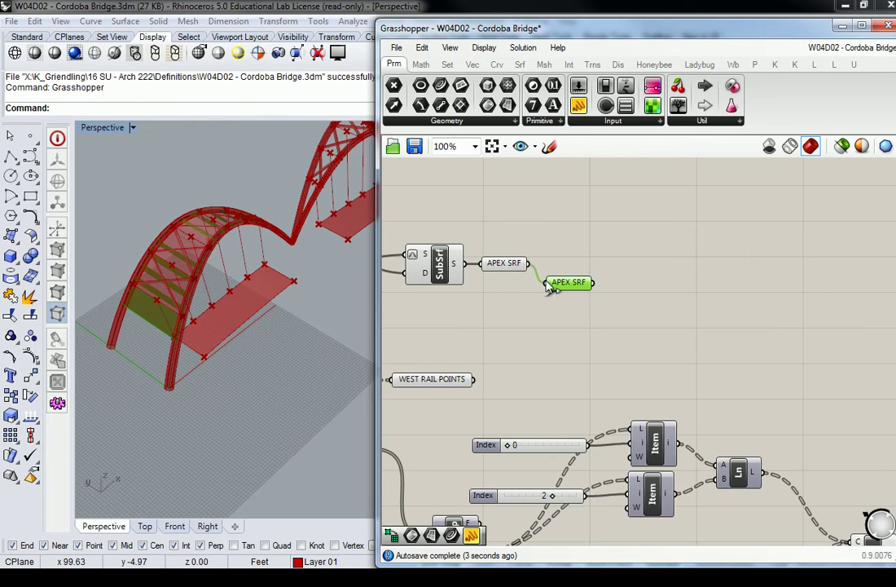
right_click(559, 283)
mouse_move(725, 306)
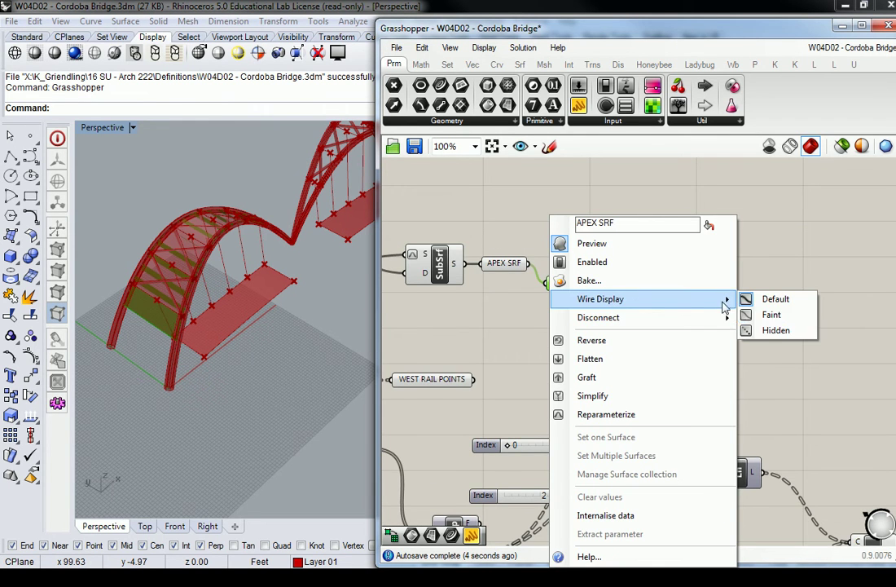
left_click(775, 330)
Move the copied APEX SRF parameter to the empty canvas area below the two purple rail point groups
scroll(632, 286, "down", 5)
left_click_drag(611, 284, 657, 482)
right_click_drag(669, 487, 738, 307)
left_click_drag(726, 305, 560, 516)
right_click_drag(605, 457, 670, 315)
left_click_drag(624, 375, 541, 418)
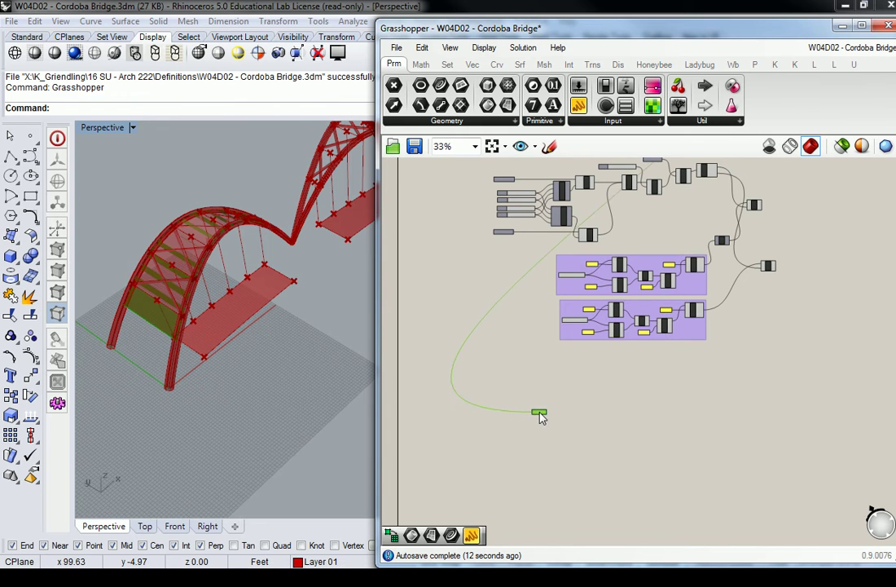
left_click(555, 359)
Turn off the preview of the SubSrf driven by the ARCH APEX slider and of the APEX SRF parameter attached to it
right_click_drag(581, 276, 604, 263)
scroll(550, 344, "up", 2)
right_click_drag(570, 324, 608, 247)
scroll(610, 377, "up", 4)
scroll(624, 268, "down", 8)
scroll(150, 350, "up", 6)
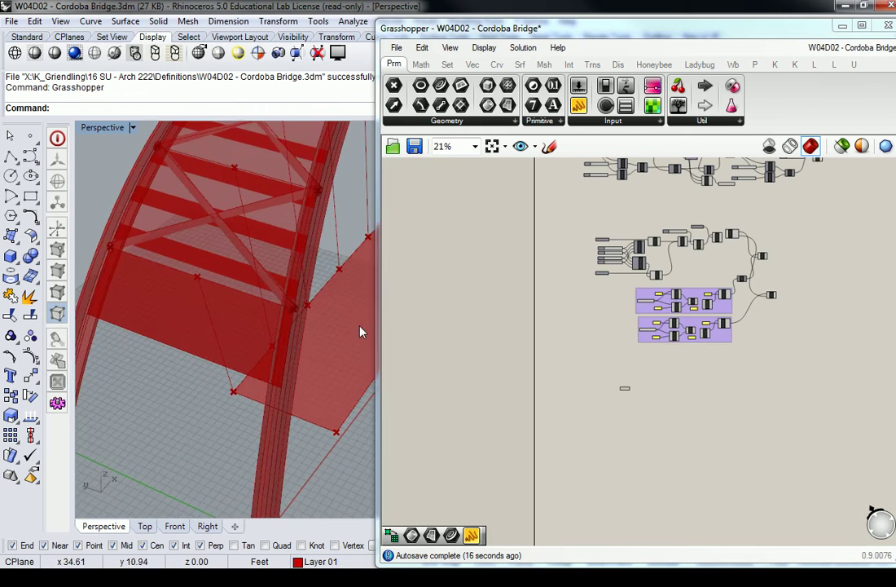
scroll(663, 344, "up", 5)
scroll(663, 344, "up", 1)
left_click_drag(769, 286, 661, 338)
right_click(683, 313)
left_click(721, 341)
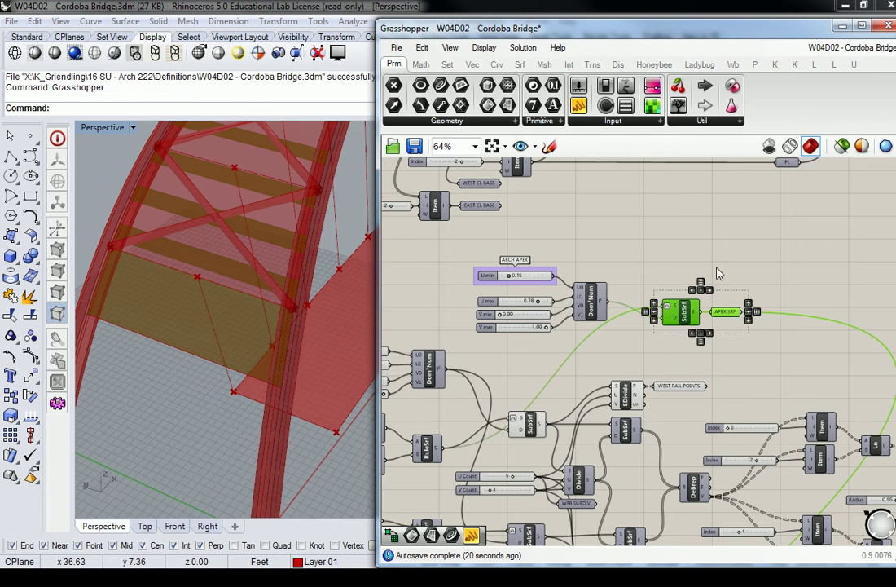
right_click(725, 312)
left_click(733, 244)
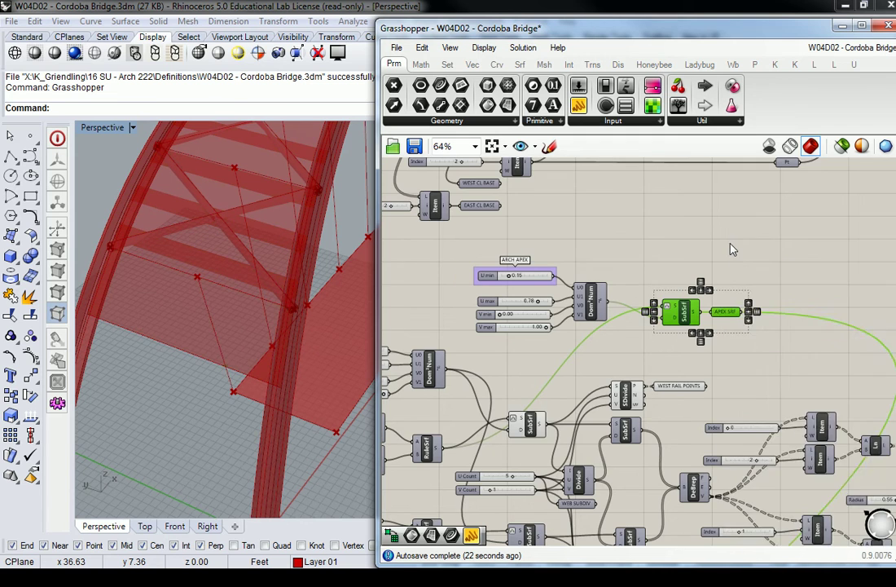
Examine the Divide and List Item components of the west rail points group and the points they produce in the bridge model
scroll(732, 249, "down", 6)
scroll(719, 342, "up", 5)
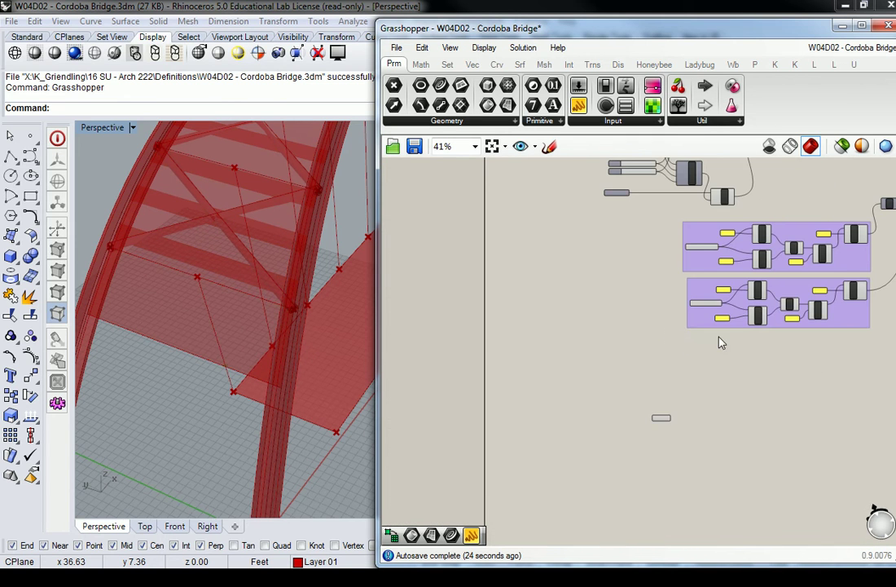
right_click_drag(720, 342, 646, 354)
scroll(707, 271, "up", 3)
left_click(792, 263)
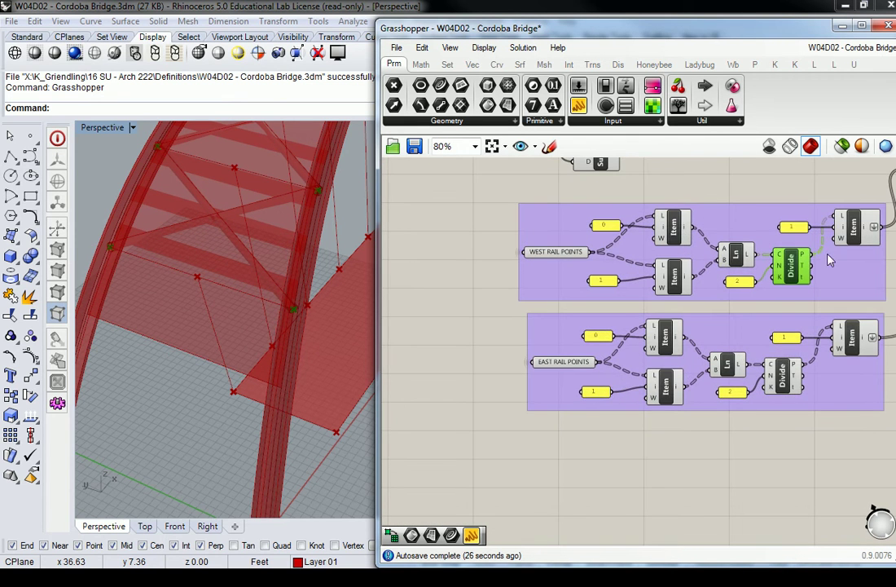
left_click(853, 229)
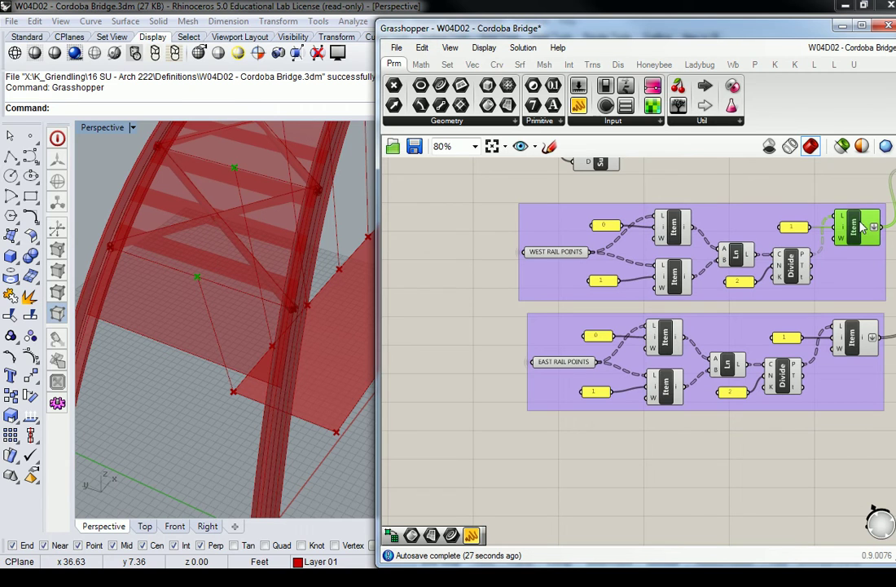
left_click(803, 265)
right_click_drag(337, 225, 126, 316)
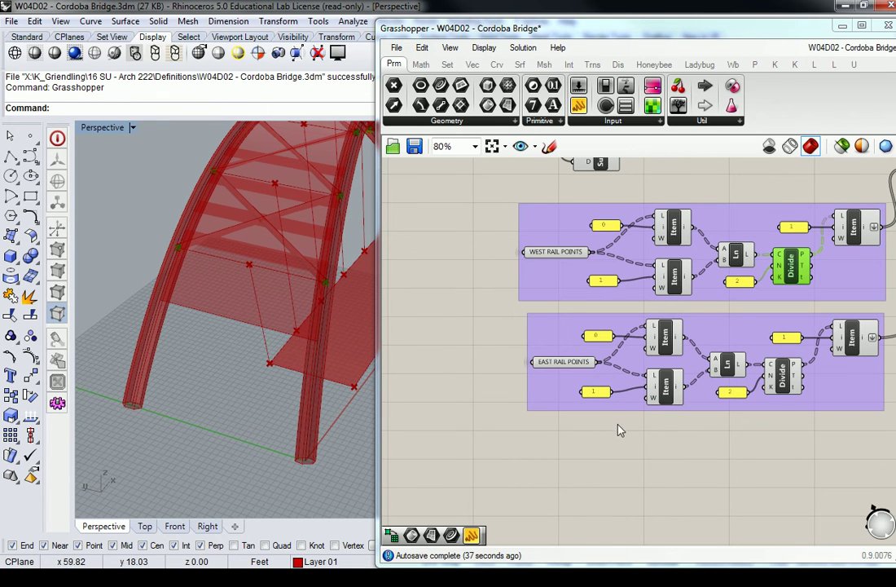
Check which surface the copied APEX SRF parameter below the rail point groups represents in the bridge model
scroll(616, 419, "down", 5)
scroll(584, 447, "up", 5)
left_click(595, 422)
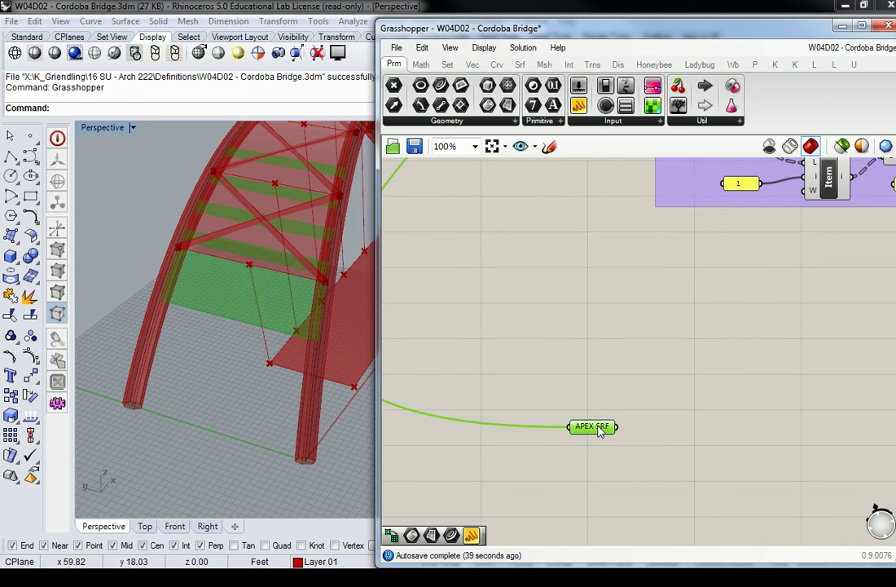
right_click_drag(646, 381, 557, 401)
left_click(590, 401)
scroll(635, 343, "down", 2)
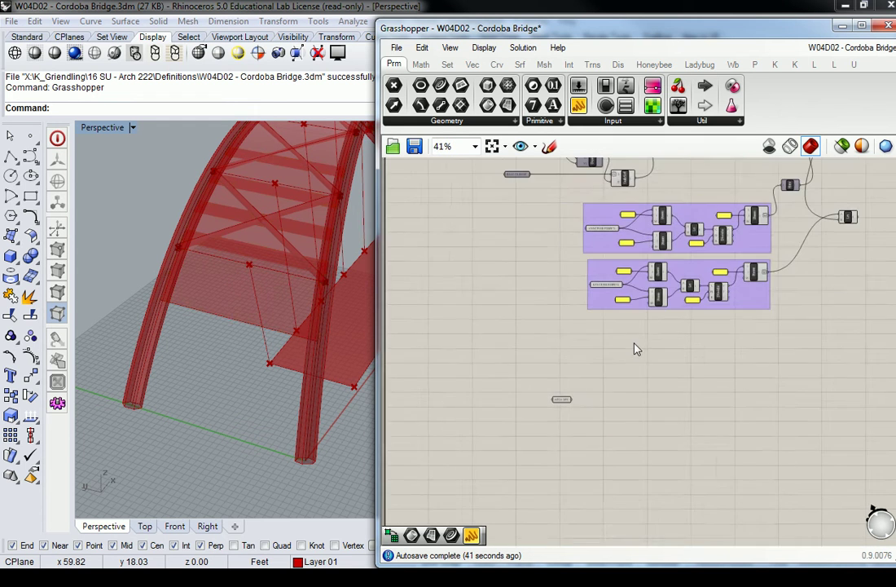
right_click_drag(615, 345, 564, 414)
left_click_drag(586, 376, 540, 434)
scroll(554, 399, "up", 5)
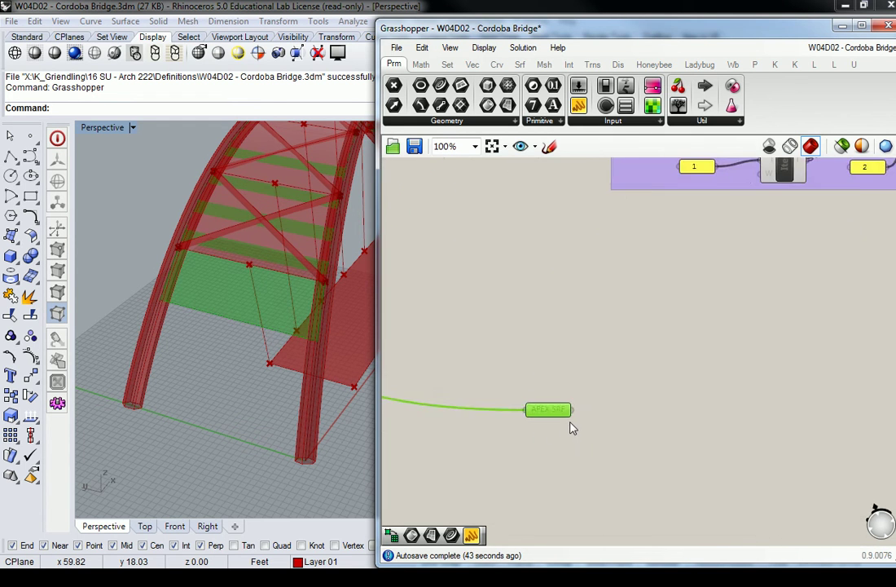
left_click(555, 371)
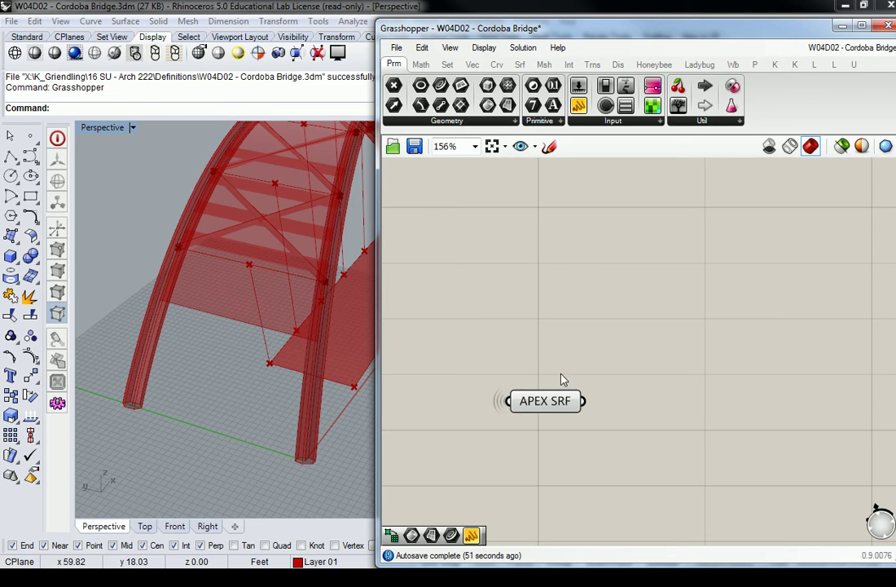
Add a Deconstruct Brep component beside the copied APEX SRF parameter and feed it from that parameter
left_click(561, 407)
left_click(557, 341)
left_click(520, 65)
left_click_drag(393, 105, 660, 399)
left_click_drag(583, 401, 632, 410)
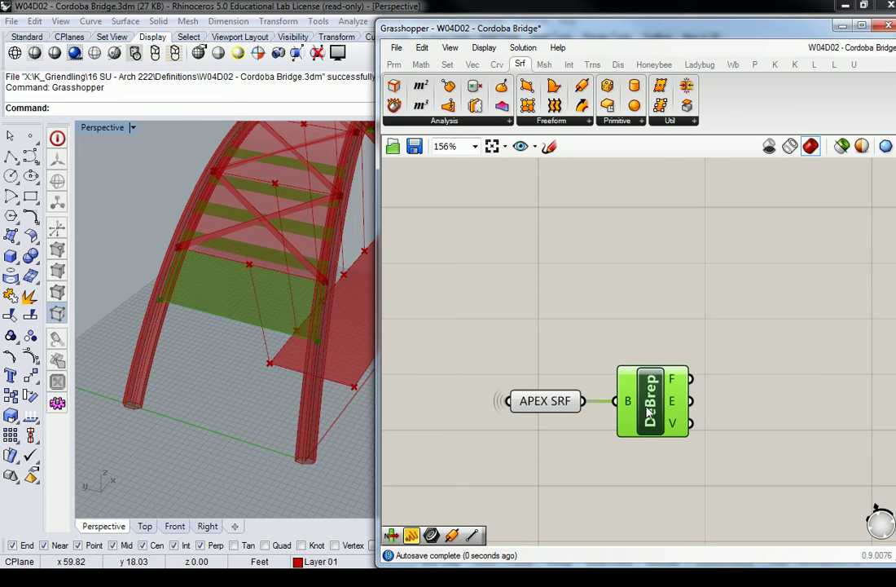
left_click(642, 343)
right_click_drag(718, 336, 654, 338)
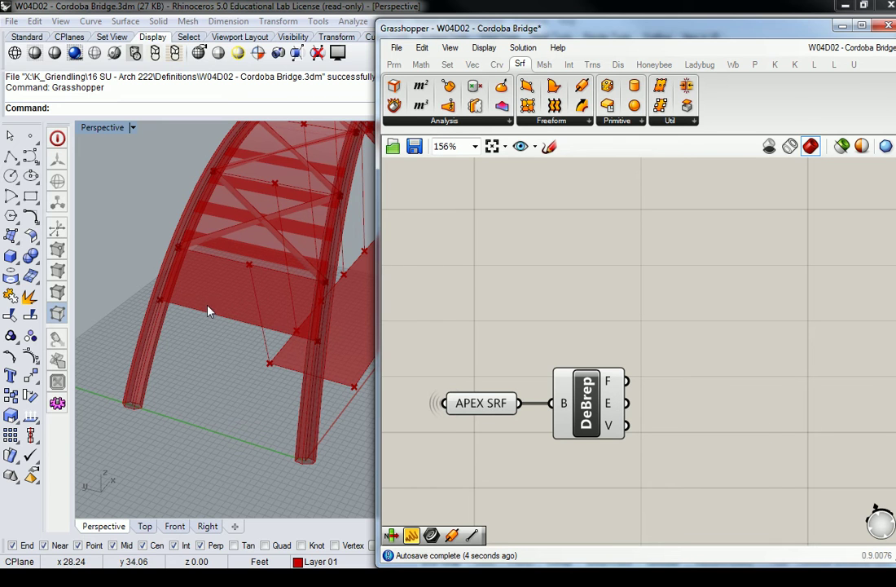
Add a List Item component and connect the Deconstruct Brep edges output to its list input
left_click(432, 121)
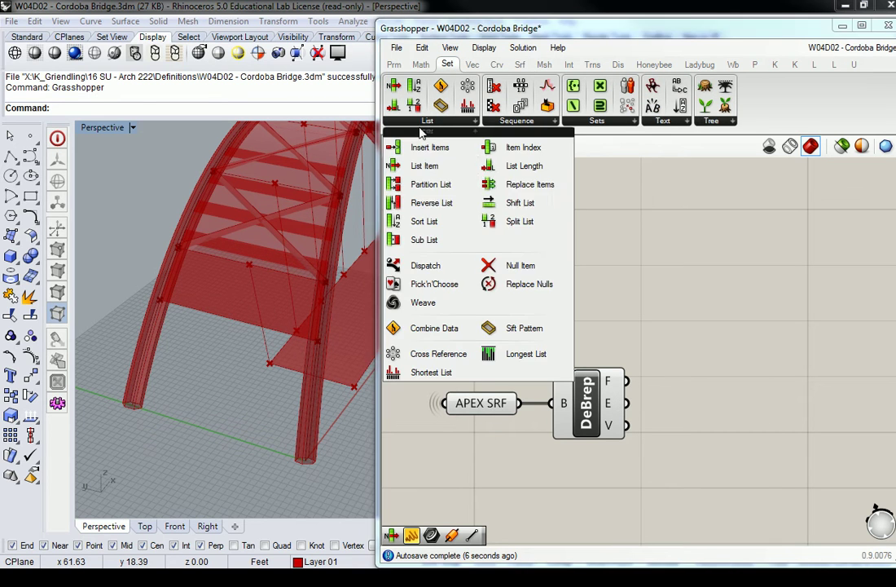
left_click_drag(421, 164, 730, 377)
left_click_drag(625, 402, 691, 355)
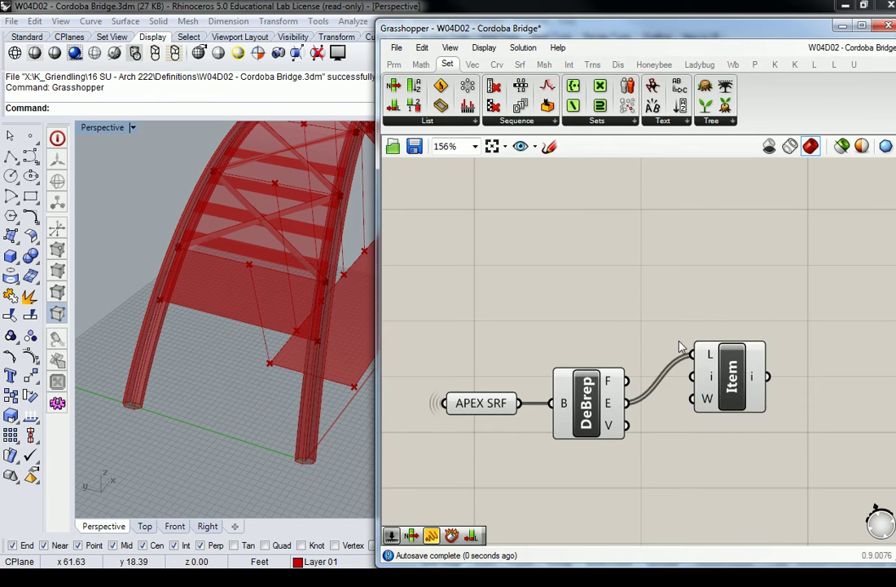
Create a number slider with value 0, place it above Deconstruct Brep and connect it to the List Item index input
double_click(622, 317)
type("0")
key("Return")
left_click_drag(622, 318, 577, 327)
left_click_drag(649, 329, 693, 377)
left_click(738, 379)
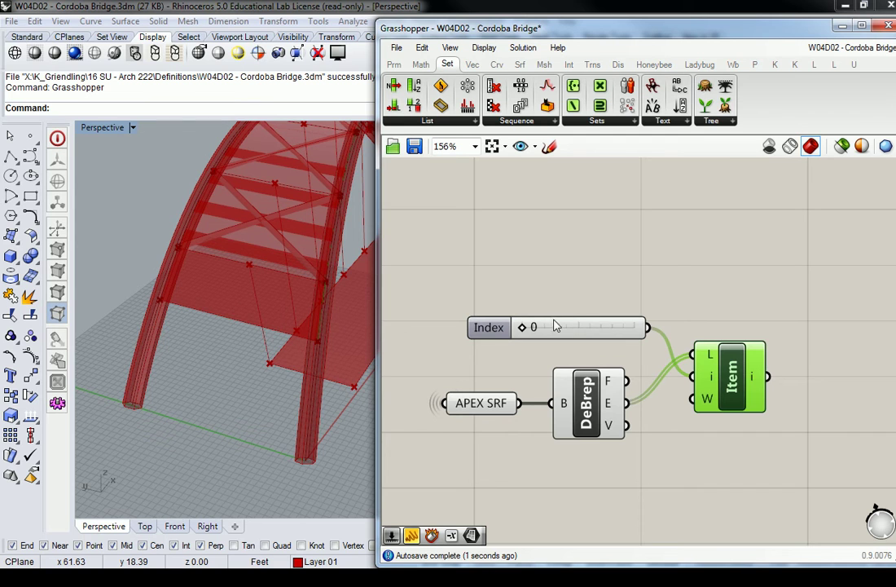
Set the Index slider to 3 and move the List Item component down in line with the Deconstruct Brep edges output
left_click_drag(525, 332, 637, 333)
right_click_drag(789, 313, 700, 316)
left_click_drag(651, 377, 644, 442)
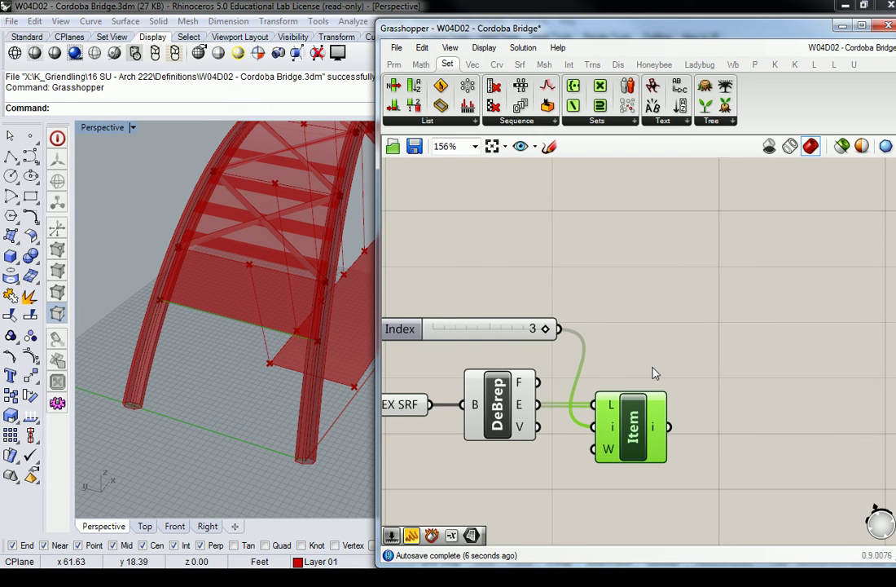
left_click(637, 304)
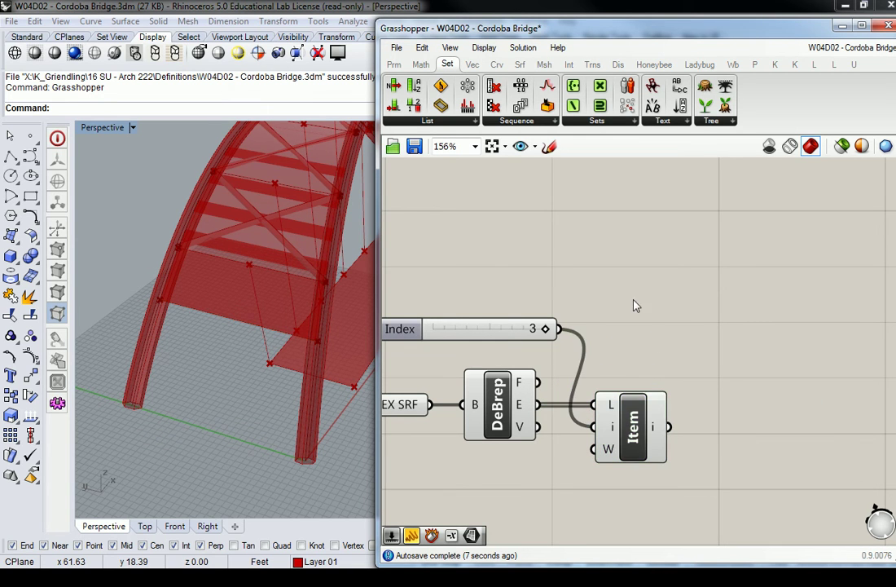
Add a Divide Curve component and feed its curve input from the edge List Item output
left_click(498, 66)
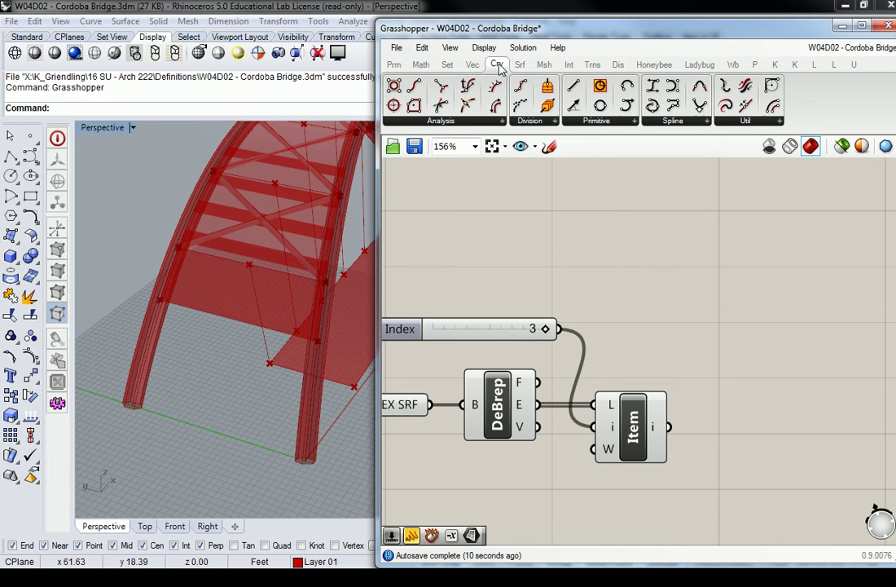
left_click(534, 121)
left_click_drag(538, 198, 774, 419)
left_click_drag(668, 426, 752, 453)
right_click_drag(622, 505, 693, 438)
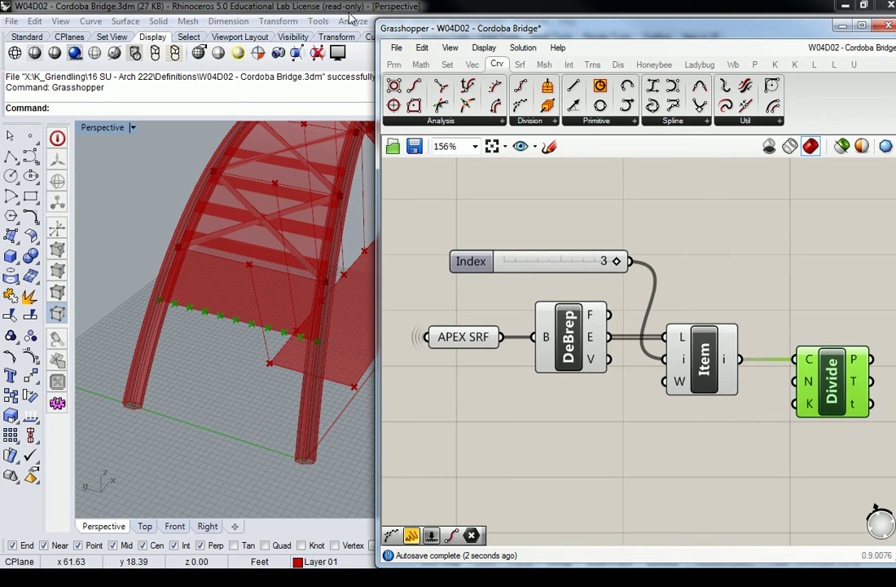
Add a small panel containing 2 and connect it to the count input of the Divide Curve component
left_click(393, 63)
left_click_drag(578, 105, 721, 477)
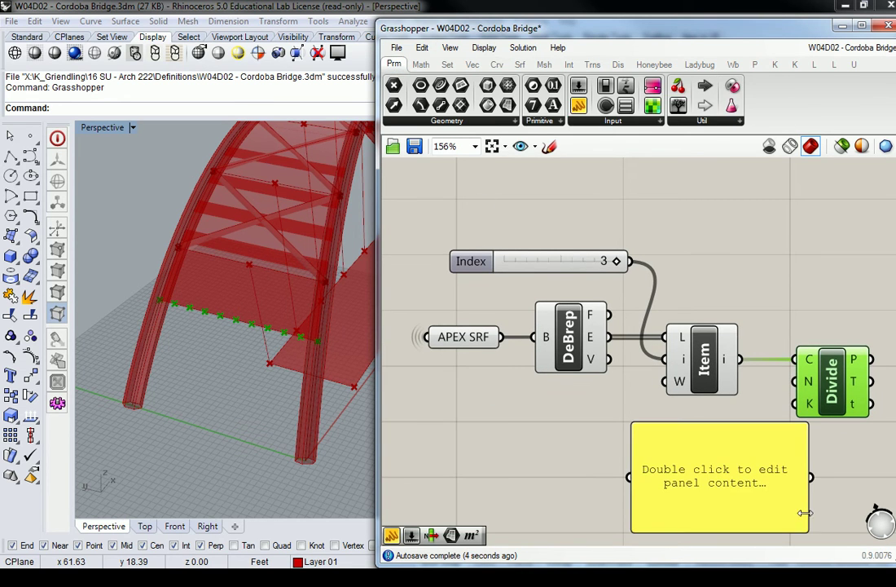
left_click_drag(803, 526, 802, 380)
double_click(652, 444)
type("2")
left_click(714, 546)
left_click(821, 298)
right_click_drag(822, 289, 678, 302)
left_click(690, 394)
right_click_drag(730, 280, 641, 280)
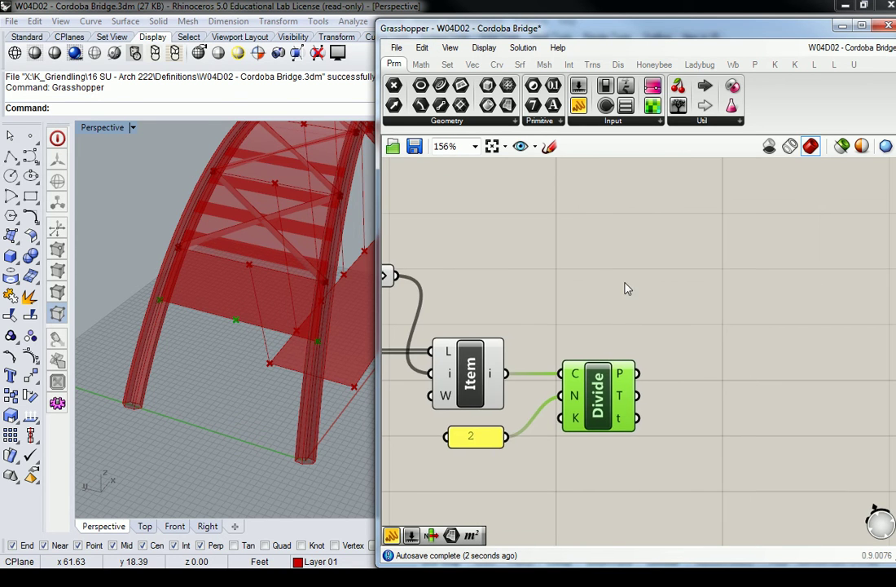
Duplicate the edge List Item with its Index slider and feed the copy's list input from the Divide Curve points
right_click_drag(500, 282, 676, 268)
left_click_drag(642, 225, 567, 376)
key("ctrl+c")
key("ctrl+v")
left_click_drag(652, 379, 760, 390)
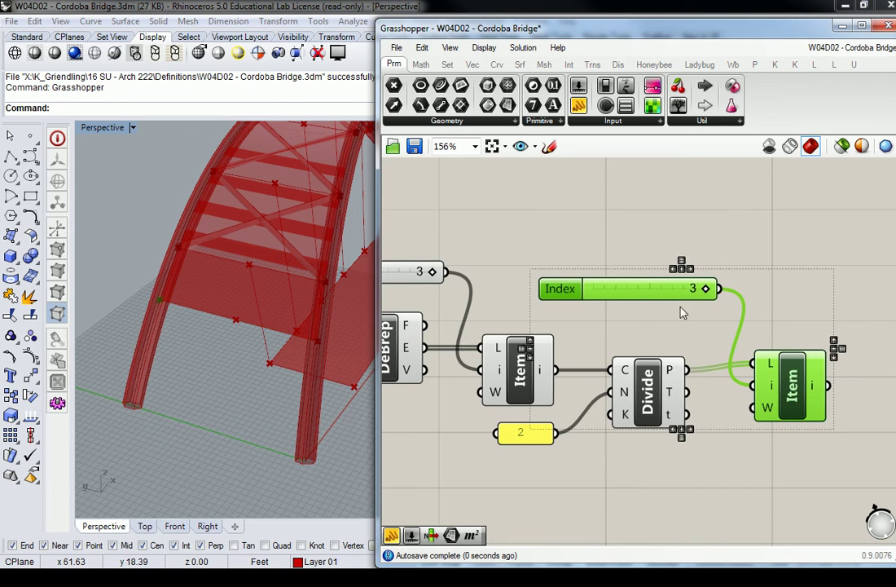
Delete the duplicated Index slider above the Divide Curve component
left_click(650, 225)
left_click_drag(650, 260, 615, 307)
key("Delete")
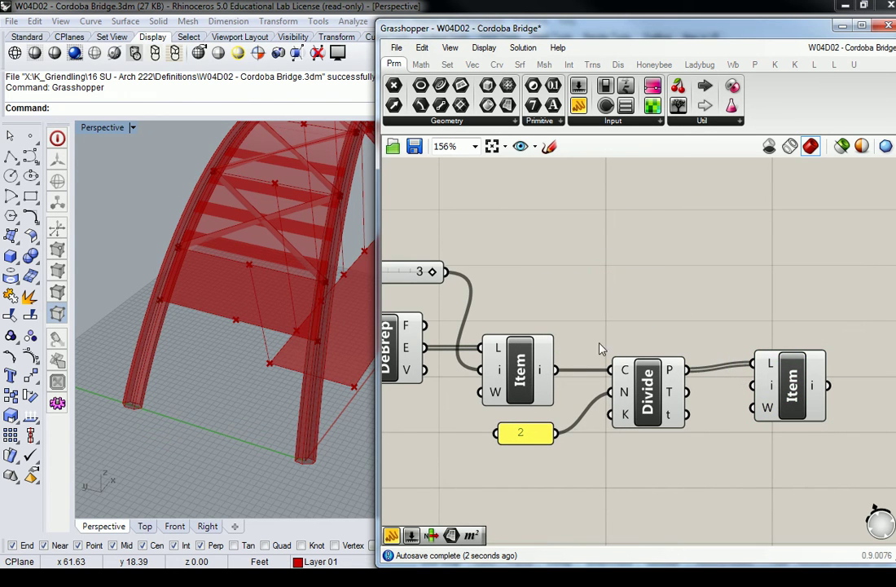
Duplicate the panel above Divide Curve, set the copy to 1 and connect it to the second List Item's index input
left_click(532, 438)
left_click_drag(534, 439, 664, 334, "alt")
double_click(661, 328)
type("1")
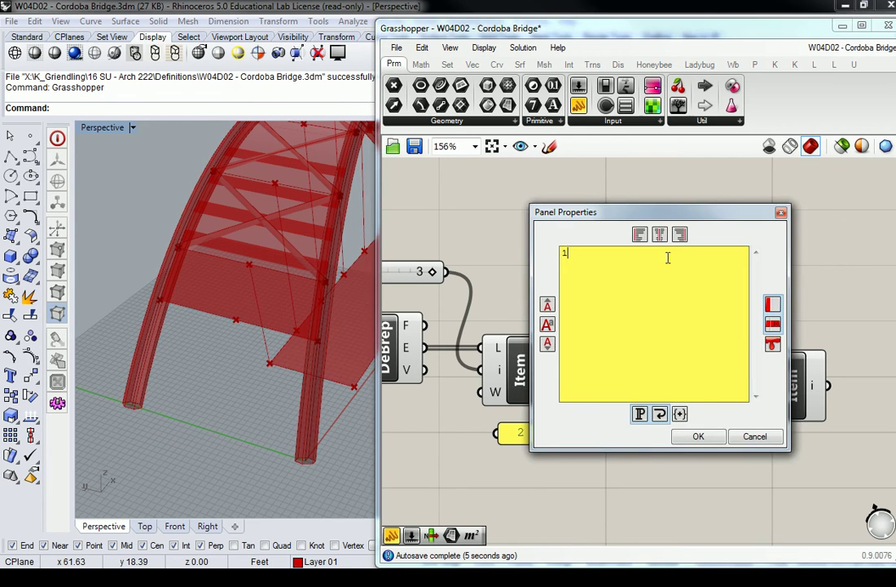
left_click(701, 437)
left_click(787, 379)
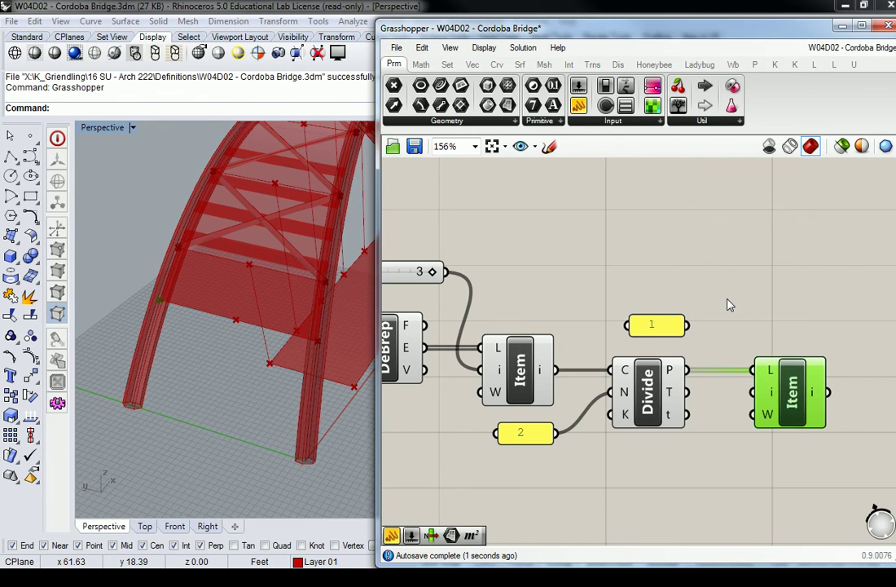
left_click_drag(687, 326, 764, 399)
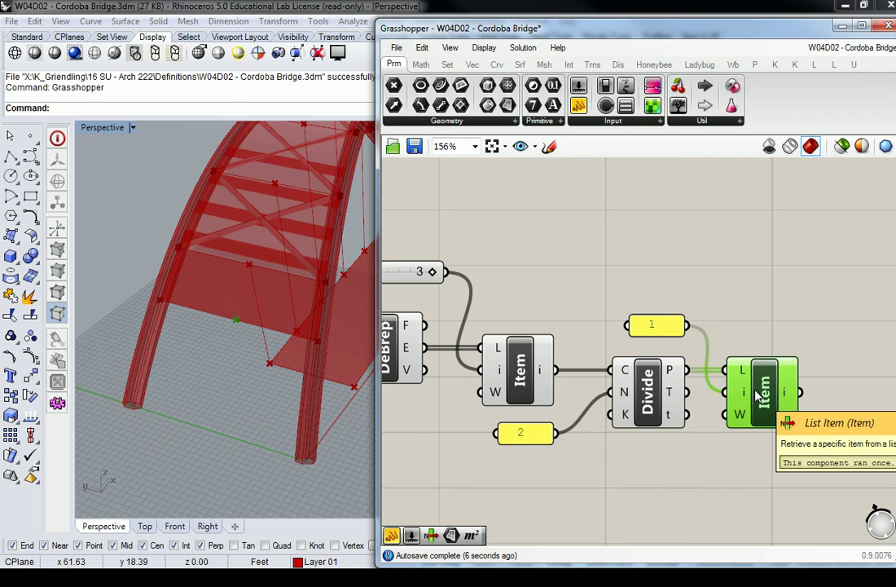
Move the whole APEX SRF component chain closer beneath the two purple rail point groups
left_click(740, 209)
scroll(786, 168, "down", 5)
right_click_drag(766, 232, 691, 341)
scroll(746, 293, "up", 4)
scroll(746, 293, "down", 2)
right_click_drag(682, 282, 746, 275)
left_click_drag(784, 258, 501, 396)
left_click_drag(546, 342, 613, 311)
left_click(665, 243)
right_click_drag(787, 229, 657, 250)
scroll(746, 336, "up", 2)
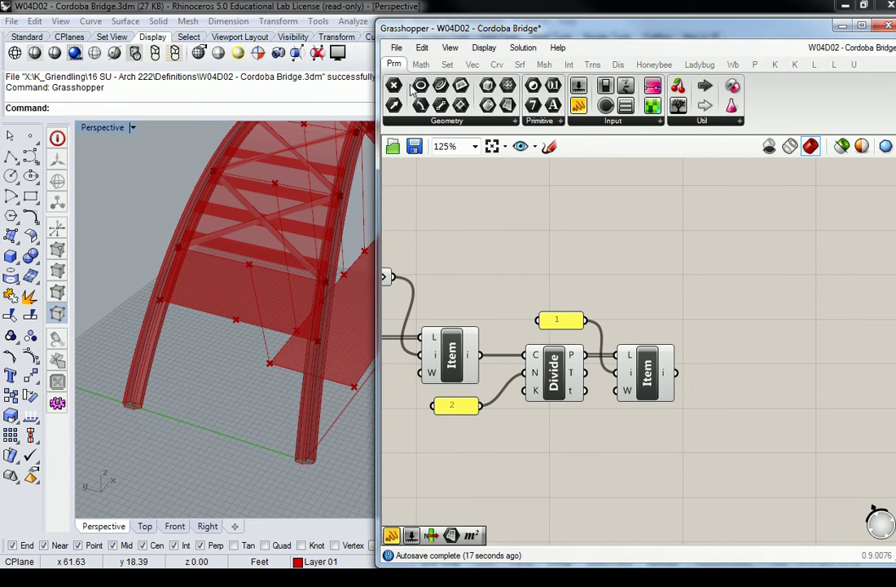
Add a Point parameter fed by the last List Item and name it ARCH APEX PT
left_click_drag(420, 85, 738, 376)
left_click_drag(675, 373, 708, 374)
right_click(733, 380)
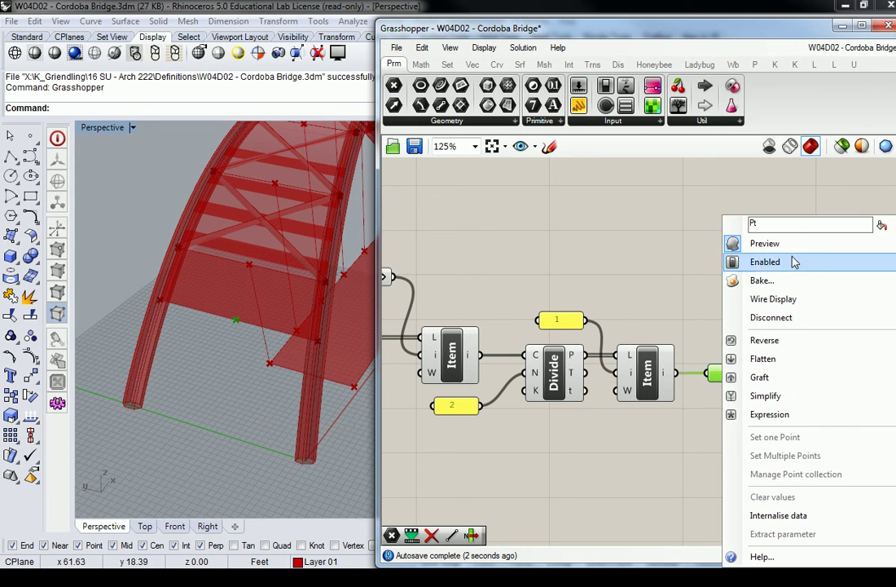
type("ARCH ")
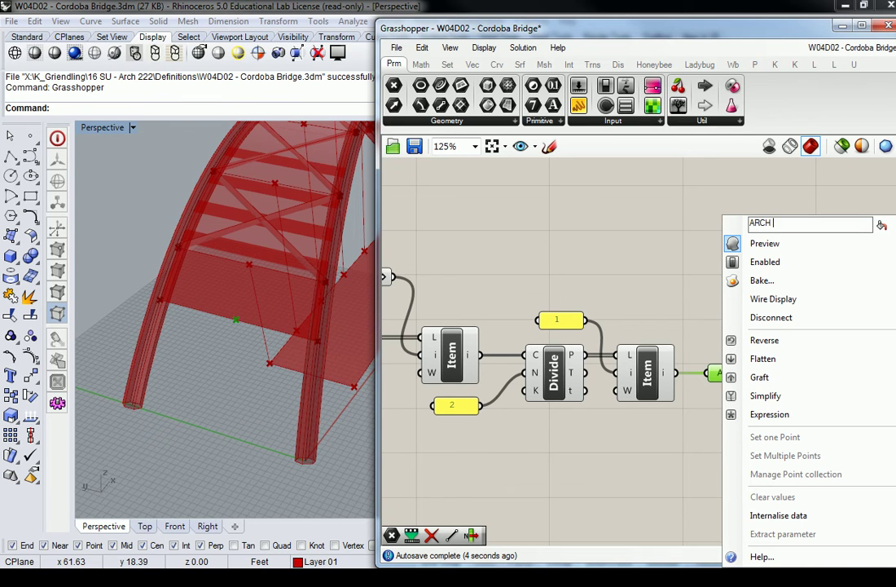
type("APEX ")
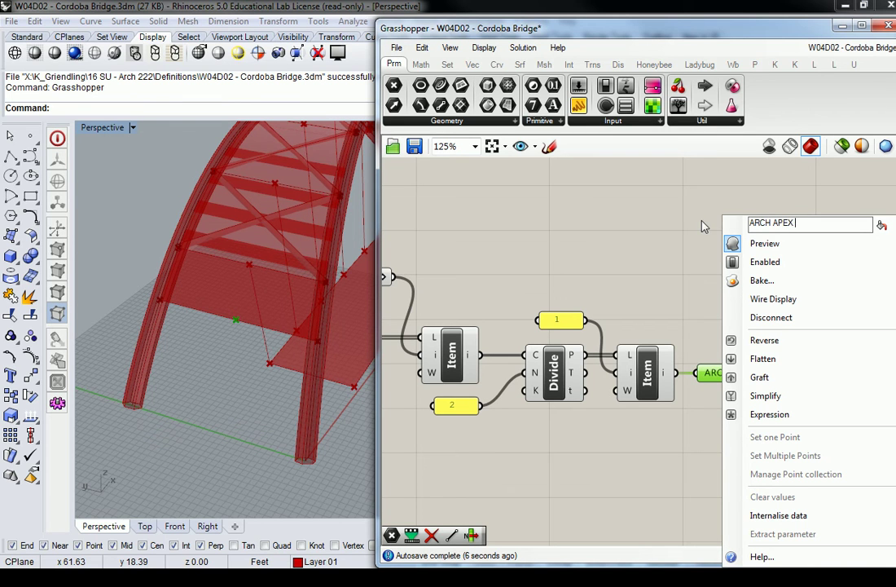
type("PT")
key("Return")
Duplicate the ARCH APEX PT parameter and feed the copy from the original
right_click_drag(660, 284, 563, 284)
left_click_drag(648, 372, 719, 367, "alt")
left_click(715, 329)
Change the wire display of the ARCH APEX PT copy and move the copy clear of the component chain
right_click(711, 374)
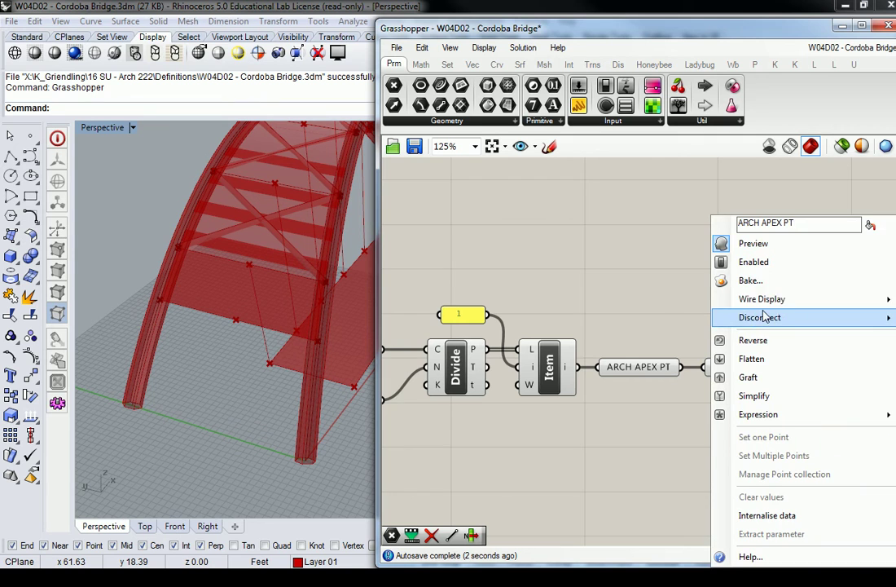
right_click_drag(646, 278, 451, 254)
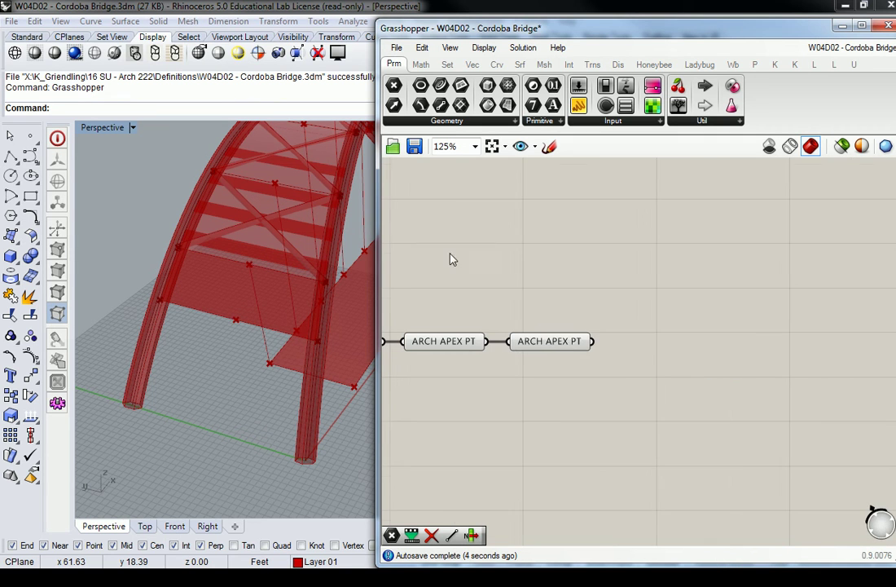
right_click(537, 346)
mouse_move(622, 307)
left_click(745, 331)
scroll(634, 327, "down", 2)
left_click_drag(570, 338, 641, 319)
scroll(641, 319, "down", 1)
left_click(587, 290)
Group the chain from the copied APEX SRF parameter through the original ARCH APEX PT parameter
scroll(586, 290, "down", 3)
mouse_move(543, 272)
right_mouse_down()
mouse_move(528, 269)
mouse_move(614, 309)
right_mouse_up()
mouse_move(651, 298)
left_mouse_down()
mouse_move(639, 323)
mouse_move(482, 406)
left_mouse_up()
type("H")
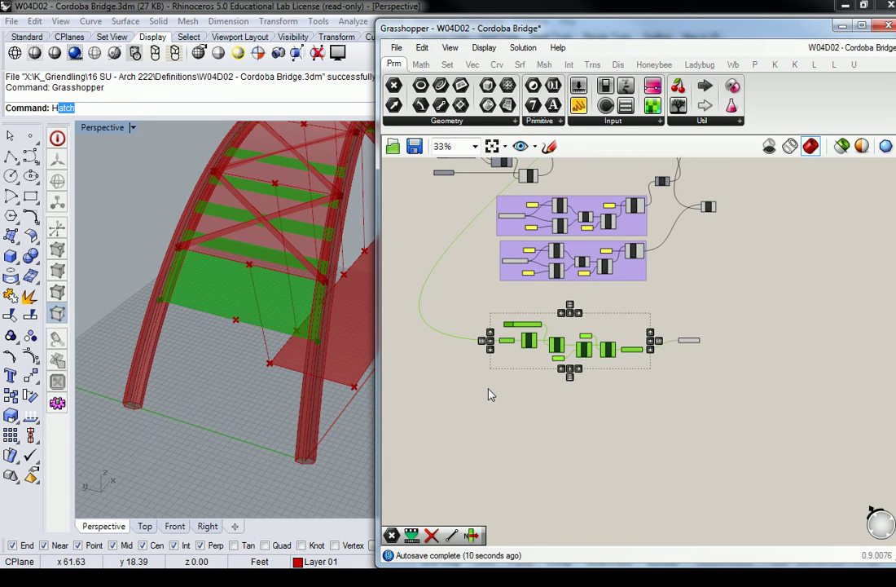
key("ctrl+g")
left_click(691, 284)
Move the ARCH APEX PT copy to the empty canvas beyond the ends of the web and rail component chains
right_click_drag(753, 274, 554, 375)
left_click_drag(554, 389, 486, 457)
right_click_drag(495, 448, 695, 435)
left_click_drag(689, 434, 798, 237)
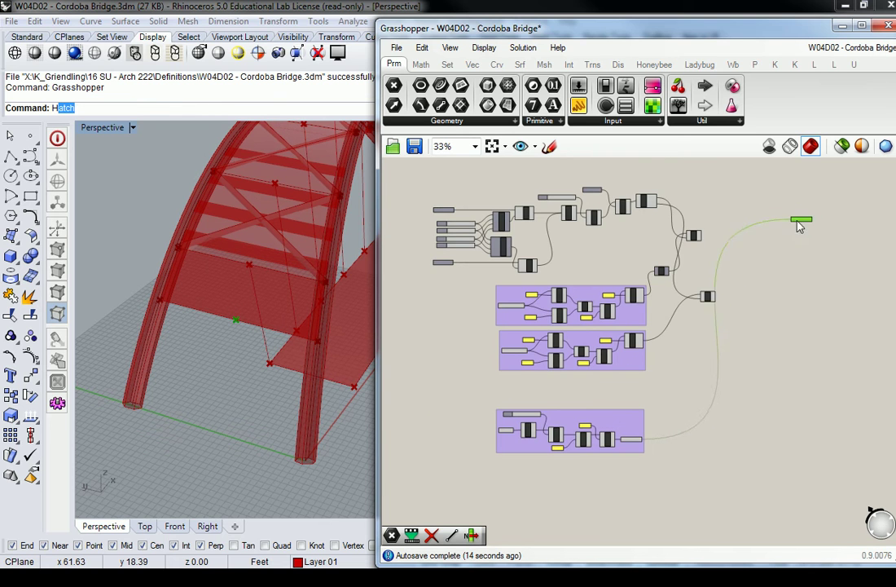
right_click_drag(798, 237, 670, 424)
left_click_drag(673, 422, 726, 366)
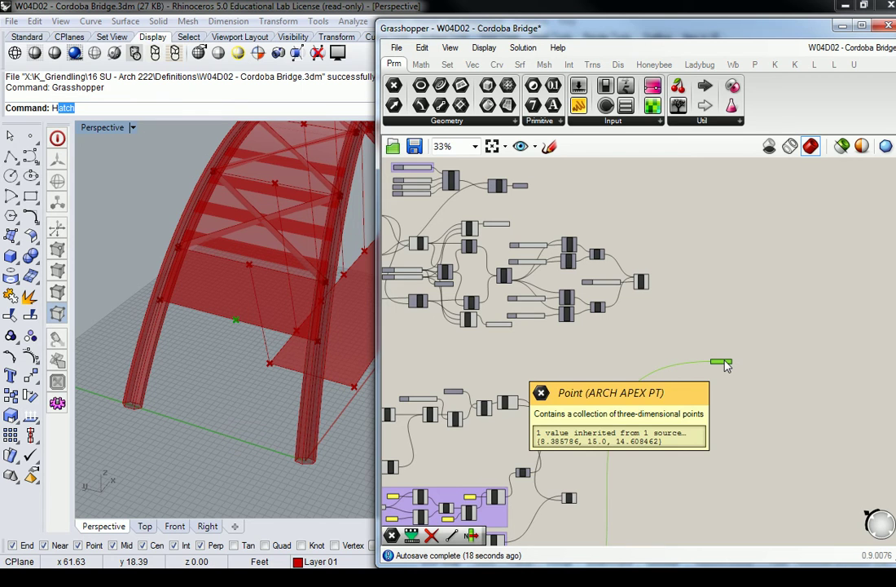
right_click_drag(575, 291, 699, 286)
right_click_drag(644, 237, 620, 276)
scroll(786, 389, "up", 2)
scroll(789, 396, "down", 3)
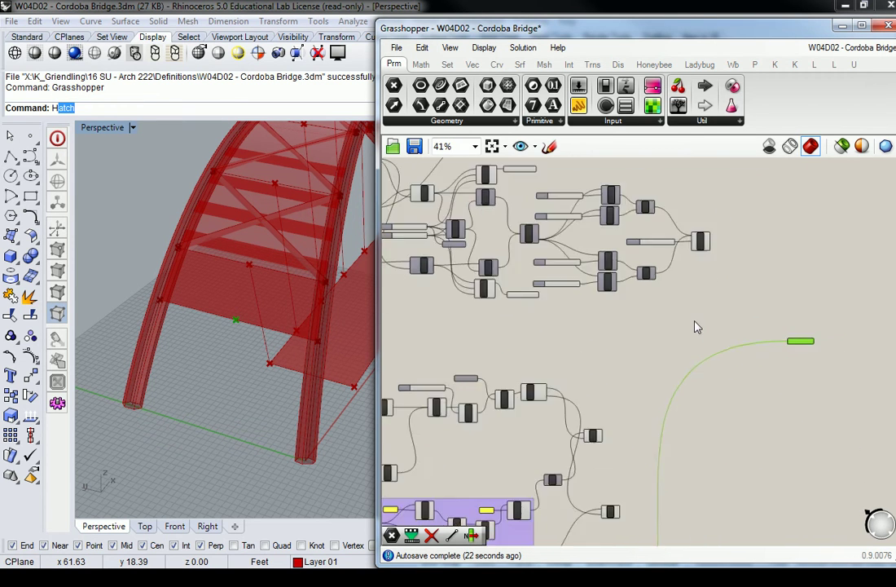
right_click_drag(301, 326, 211, 258, "shift")
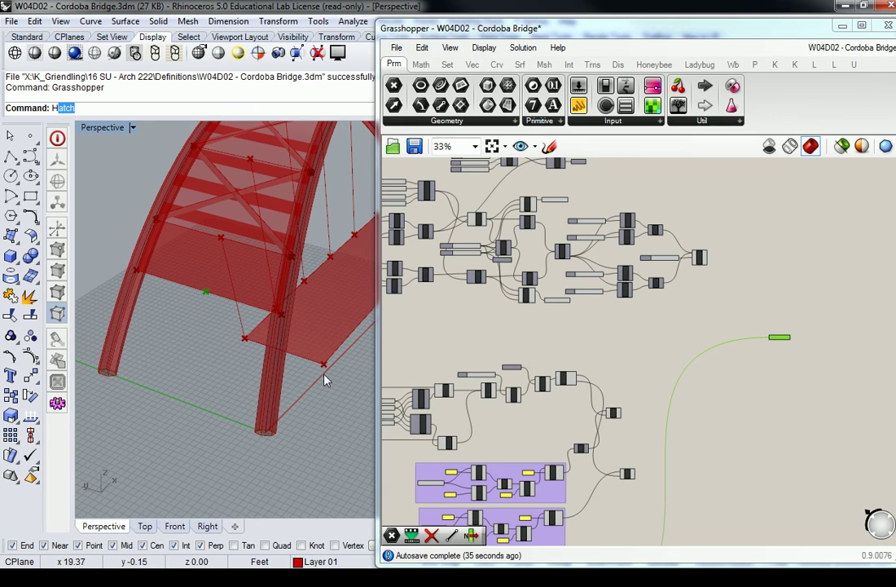
Trace the bridge base chain and temporarily preview the List Item feeding WEST CL BASE to check its geometry
right_click_drag(761, 307, 702, 333)
scroll(702, 333, "up", 4)
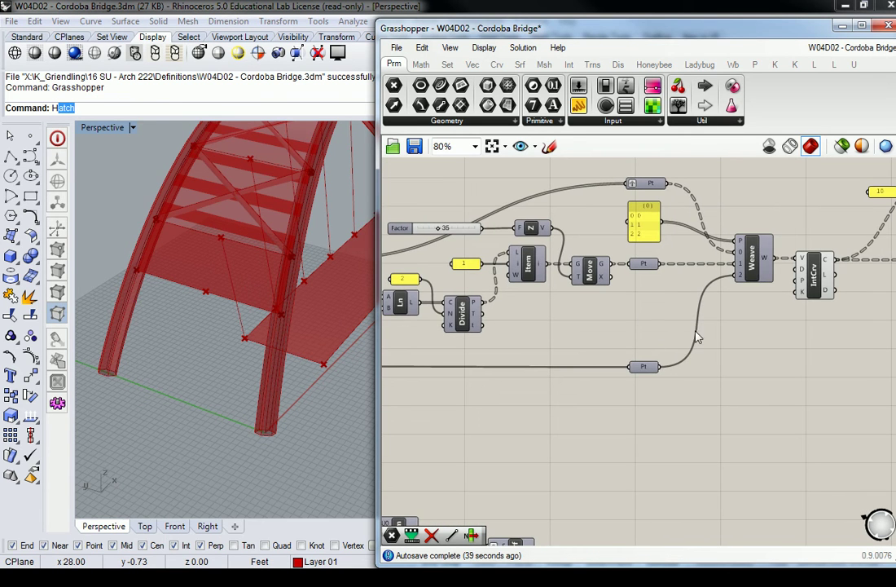
left_click(750, 257)
left_click(590, 315)
scroll(650, 298, "down", 3)
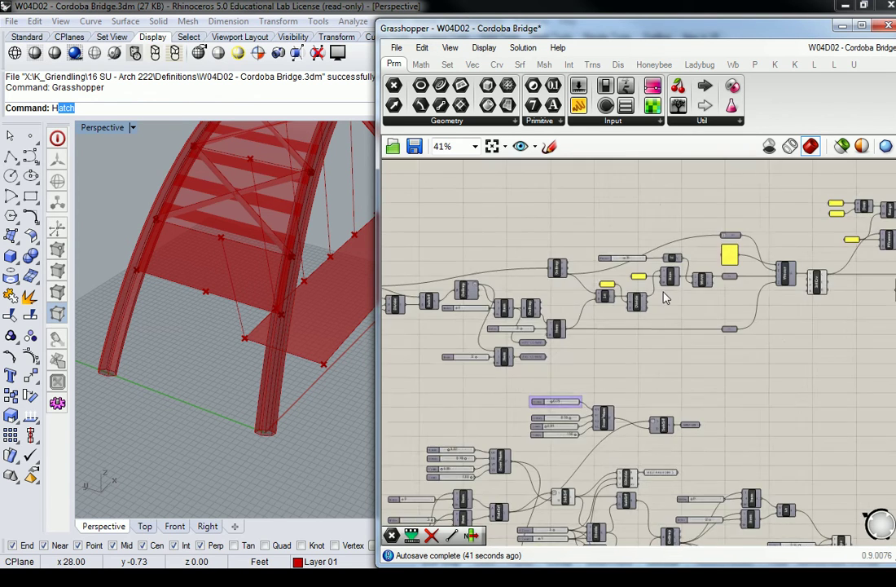
right_click_drag(652, 345, 614, 297)
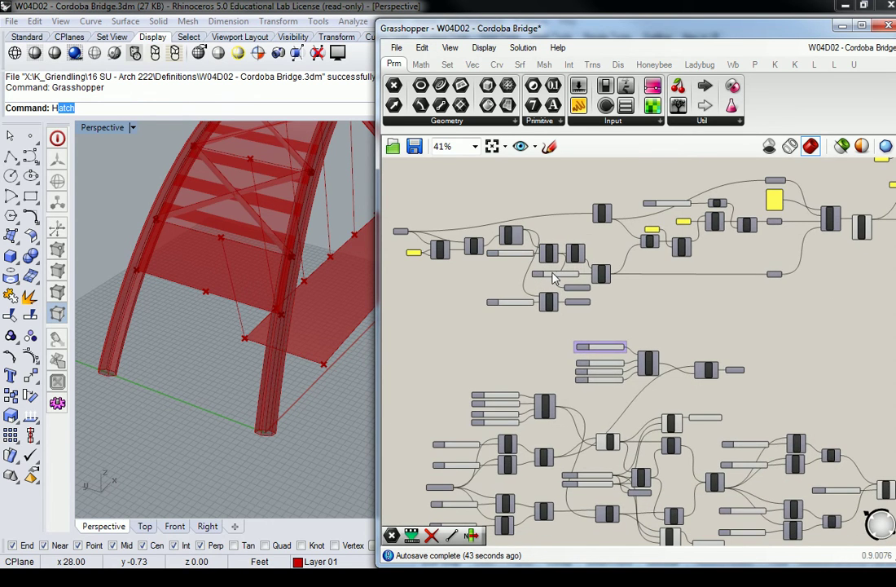
scroll(554, 279, "up", 2)
left_click(544, 294)
right_click(542, 288)
left_click(585, 313)
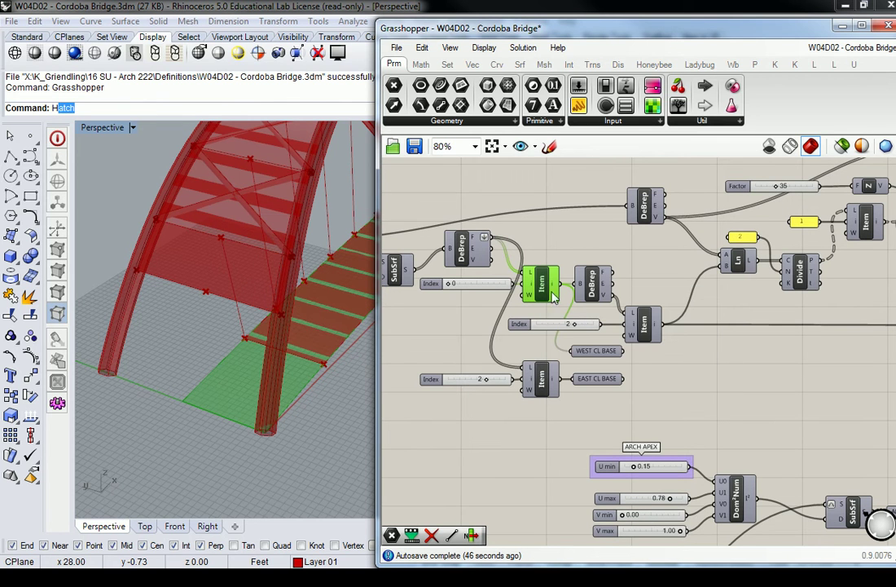
right_click(542, 282)
left_click(587, 307)
right_click_drag(693, 288, 512, 303)
right_click_drag(634, 264, 601, 293)
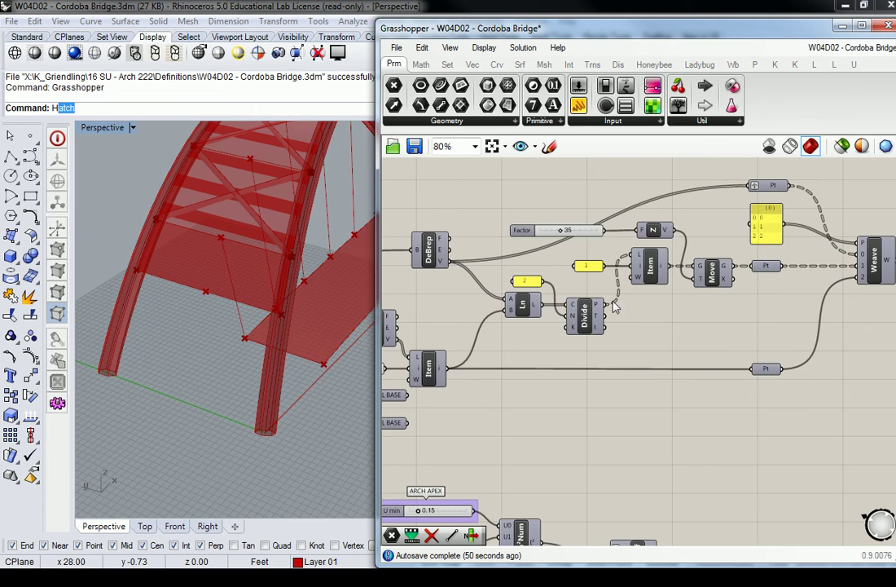
Trace the ARCH CRVS parameter of the web chain back to its source at the IntCrv component
scroll(686, 264, "down", 2)
right_click_drag(771, 275, 651, 288)
right_click_drag(717, 286, 604, 297)
scroll(770, 259, "up", 2)
scroll(592, 333, "down", 3)
right_click_drag(387, 475, 619, 306)
scroll(494, 389, "up", 3)
right_click_drag(494, 389, 616, 309)
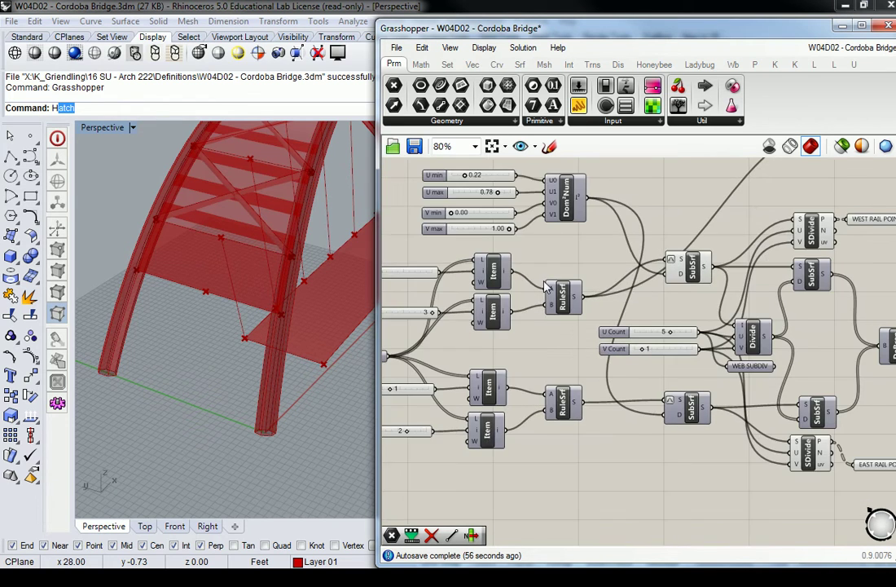
right_click_drag(541, 286, 689, 300)
left_click(504, 372)
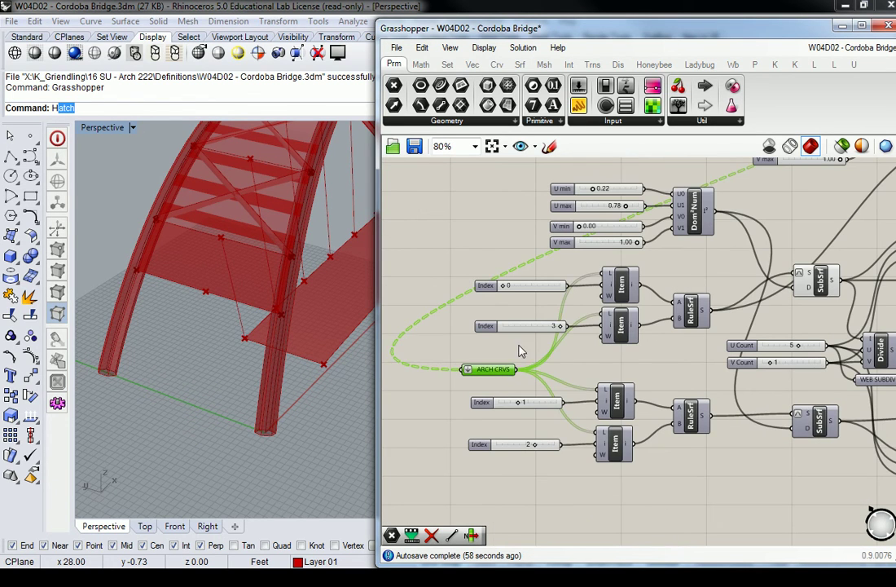
scroll(520, 352, "down", 3)
right_click_drag(520, 352, 618, 321)
scroll(619, 320, "up", 4)
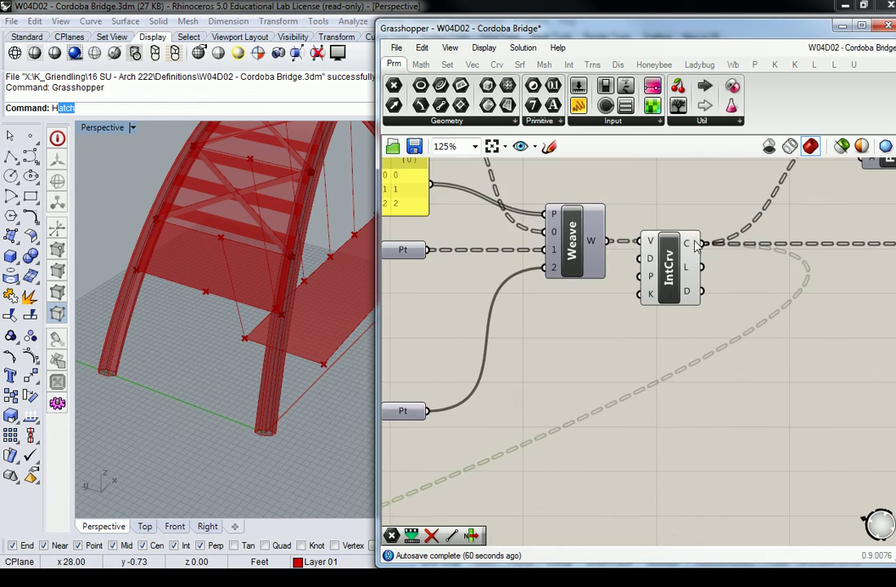
Turn on the preview of the grafted Pt parameter feeding Weave and check its points on the whole bridge
scroll(658, 247, "down", 2)
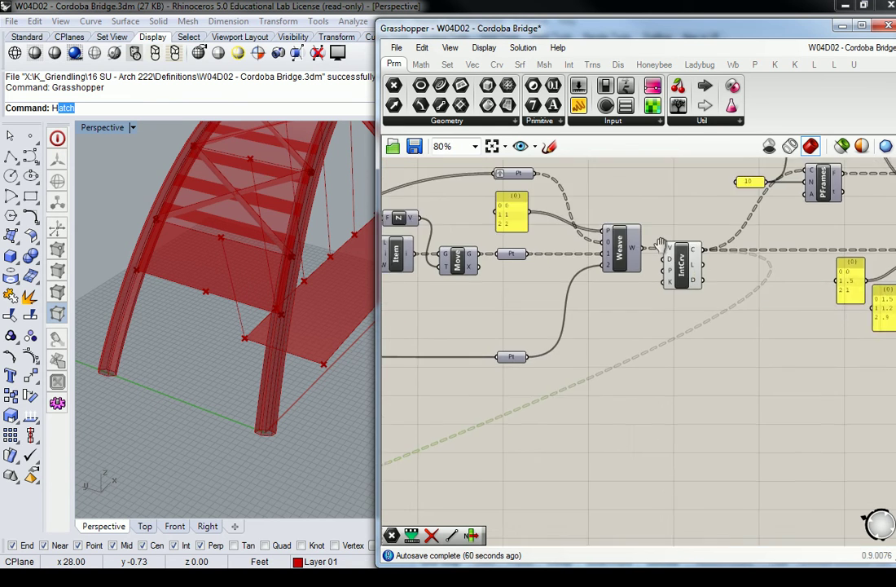
left_click(598, 185)
right_click(599, 185)
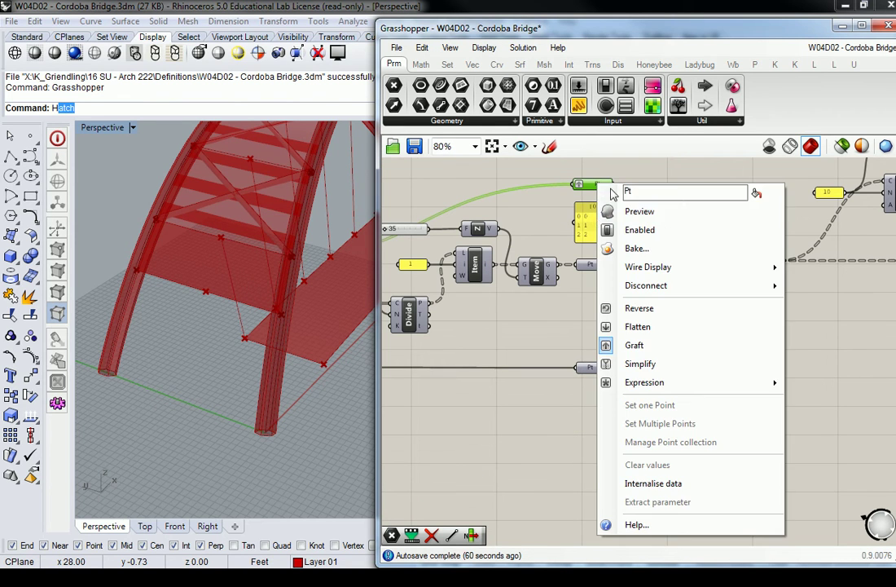
left_click(652, 214)
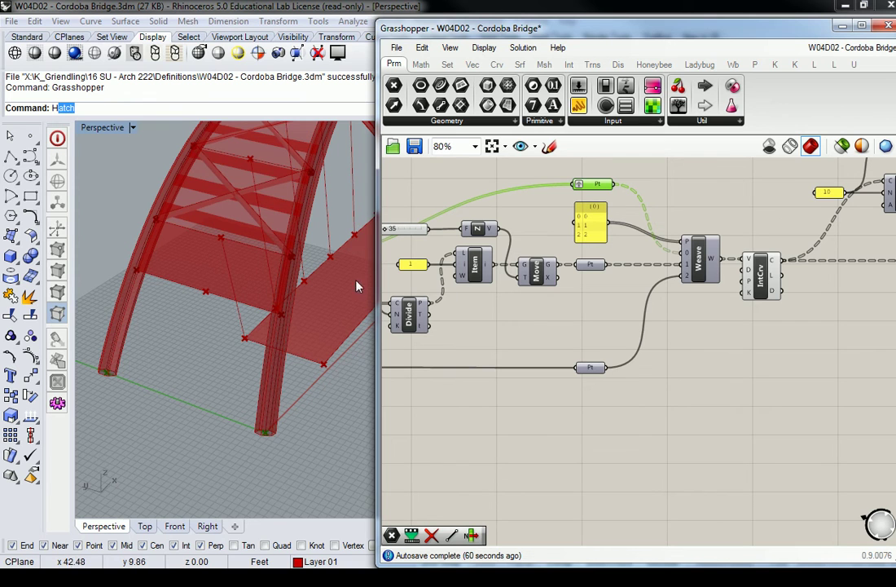
mouse_move(609, 188)
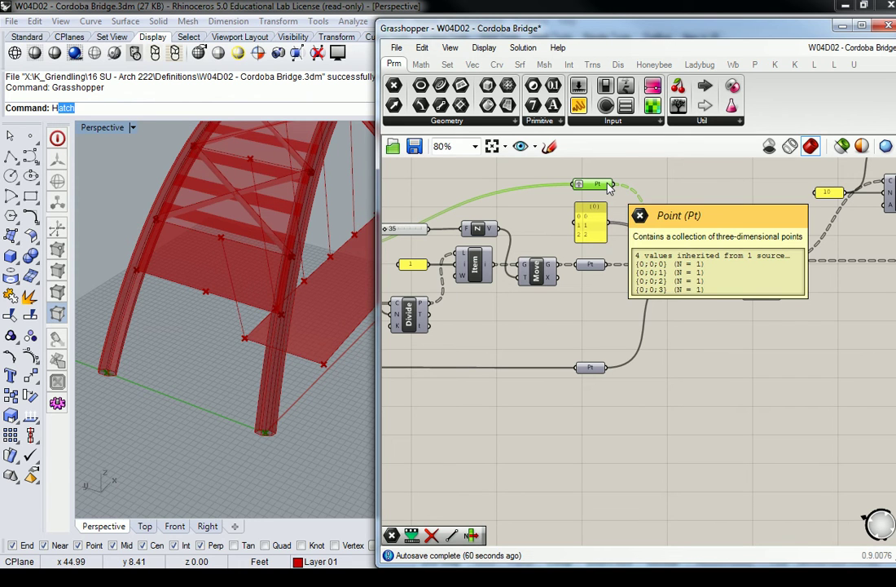
scroll(249, 303, "down", 8)
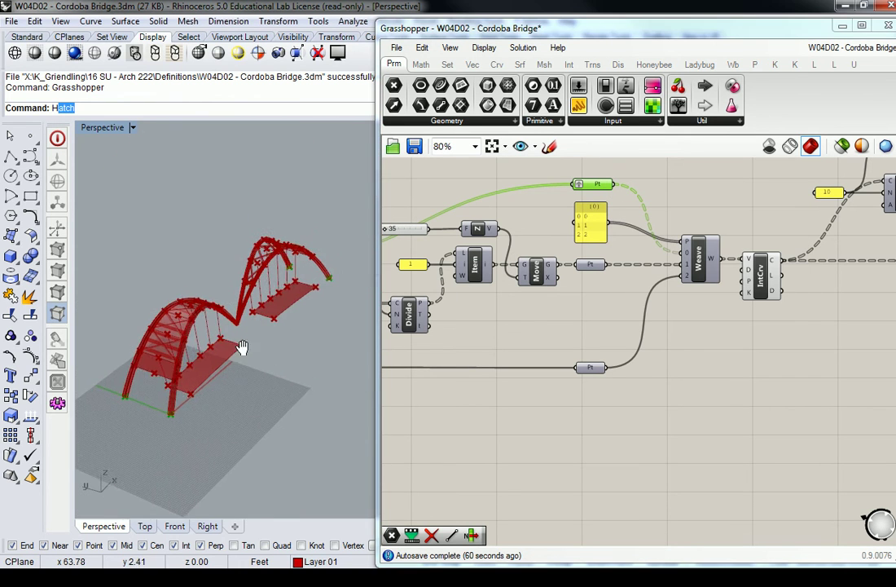
Move the ARCH APEX PT copy to the empty canvas above the grafted Pt parameter that feeds Weave
scroll(636, 208, "down", 5)
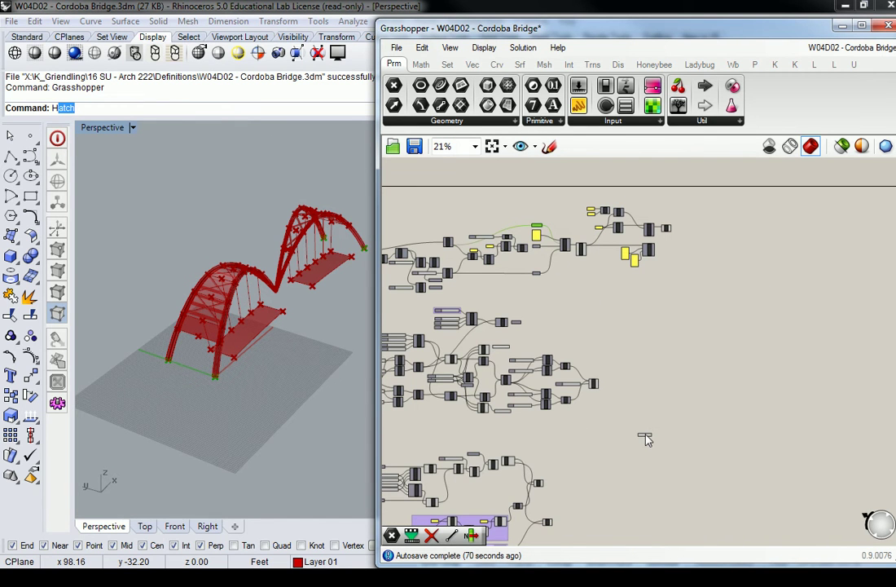
scroll(545, 198, "up", 5)
scroll(546, 228, "down", 1)
scroll(563, 309, "up", 3)
scroll(489, 285, "down", 4)
scroll(544, 326, "up", 4)
scroll(552, 330, "down", 4)
scroll(562, 326, "up", 1)
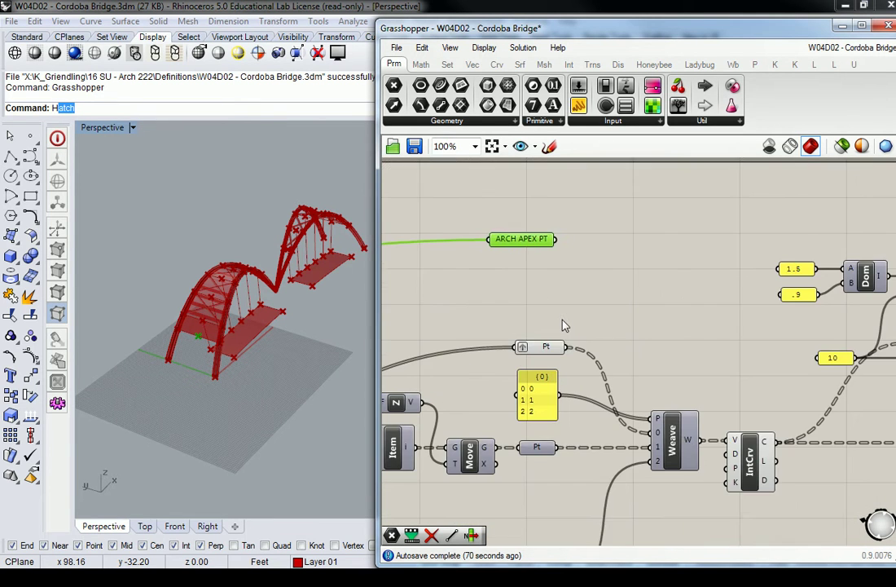
right_click_drag(567, 283, 568, 325)
scroll(554, 379, "down", 3)
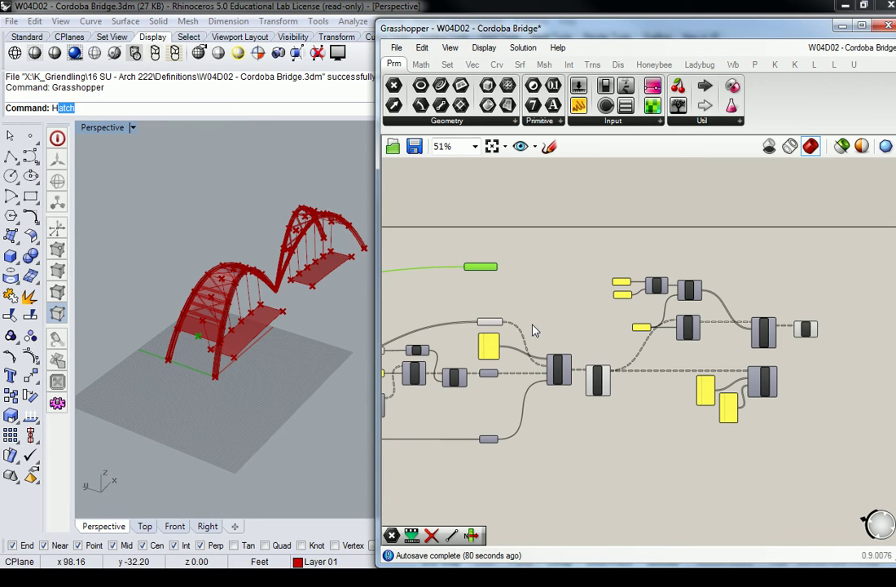
scroll(481, 298, "up", 3)
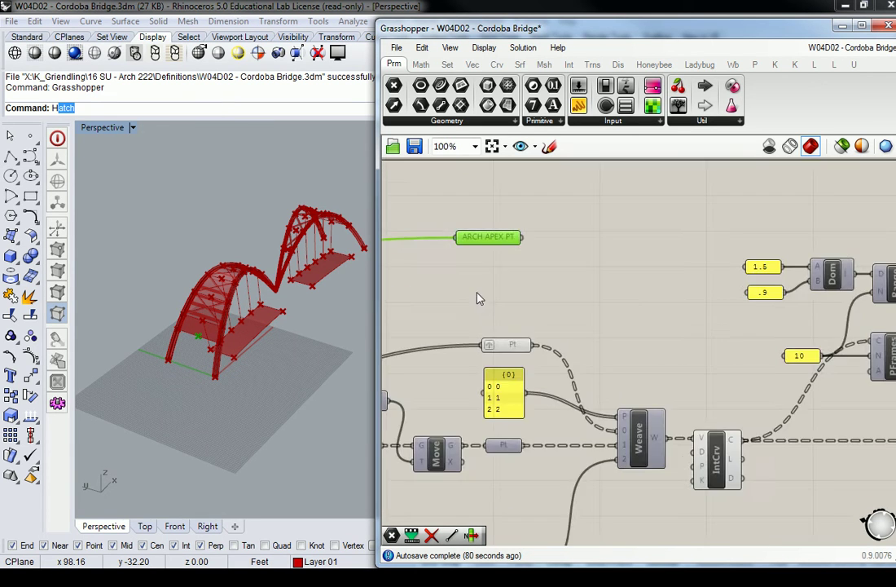
left_click_drag(515, 216, 531, 207)
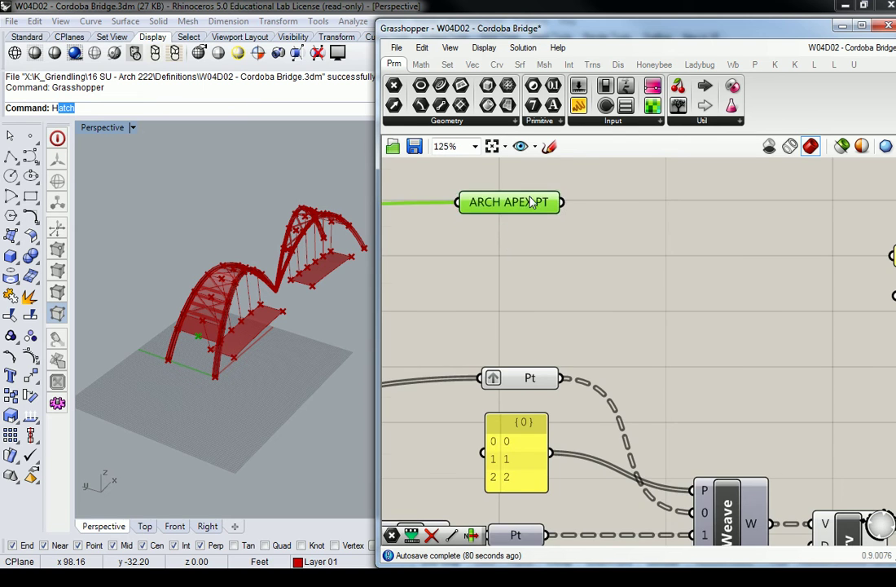
scroll(536, 282, "down", 3)
scroll(536, 284, "up", 3)
right_click_drag(543, 295, 549, 317)
left_click(548, 317)
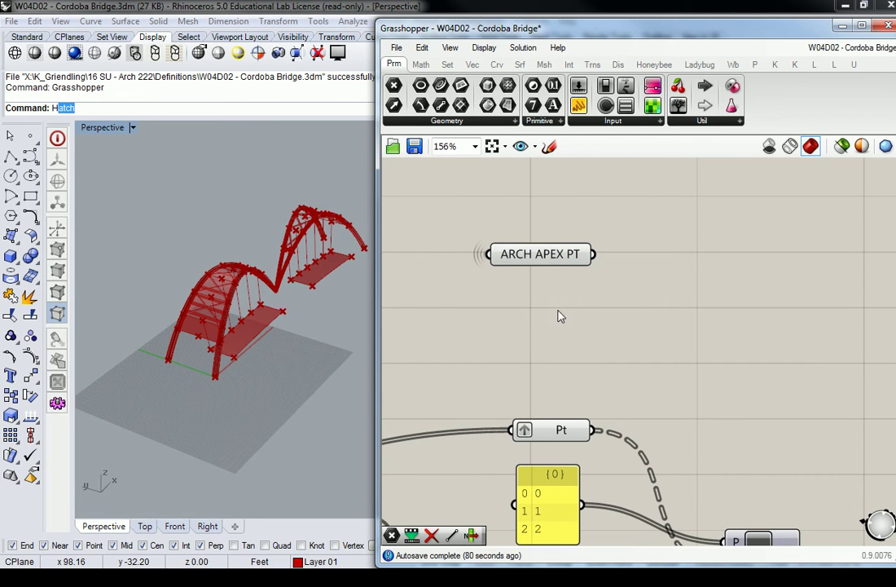
left_click(563, 252)
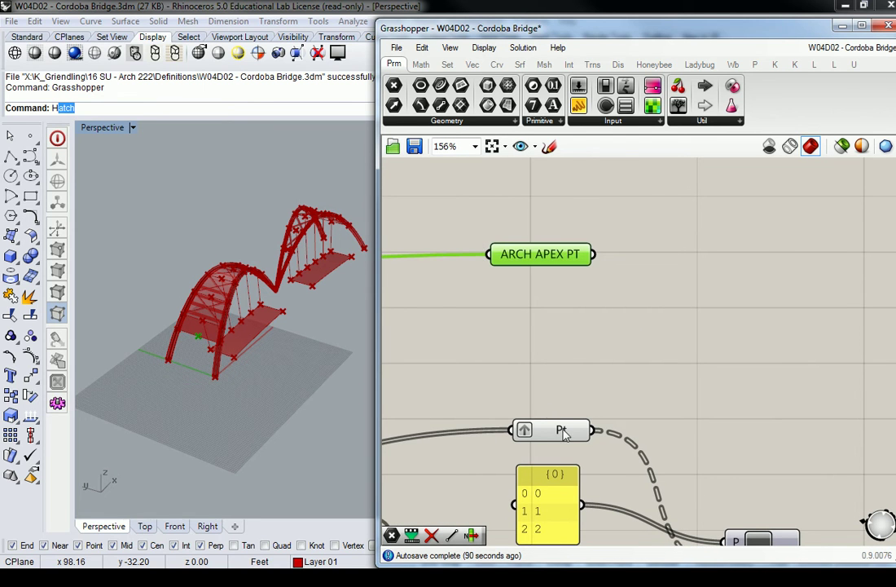
left_click(581, 351)
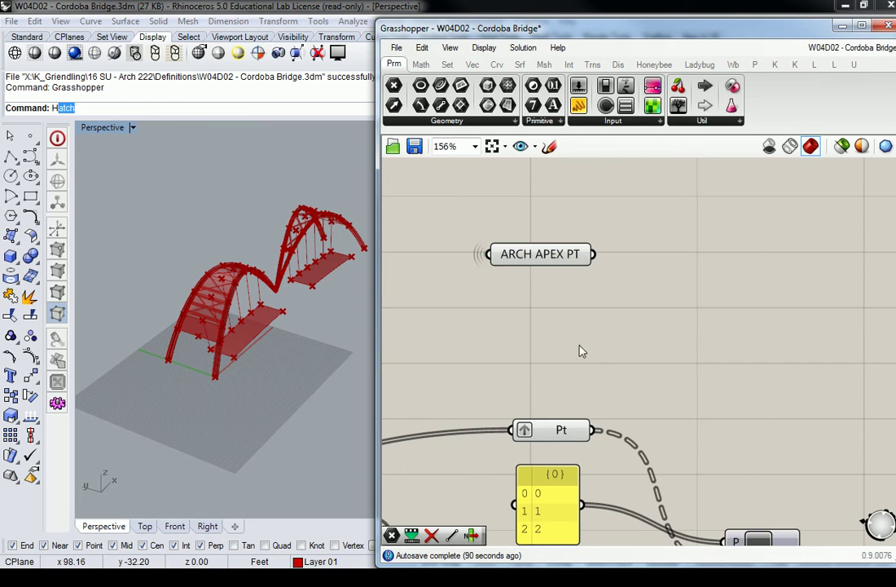
Place a List Item component on the canvas near the ARCH APEX PT copy
left_click(451, 66)
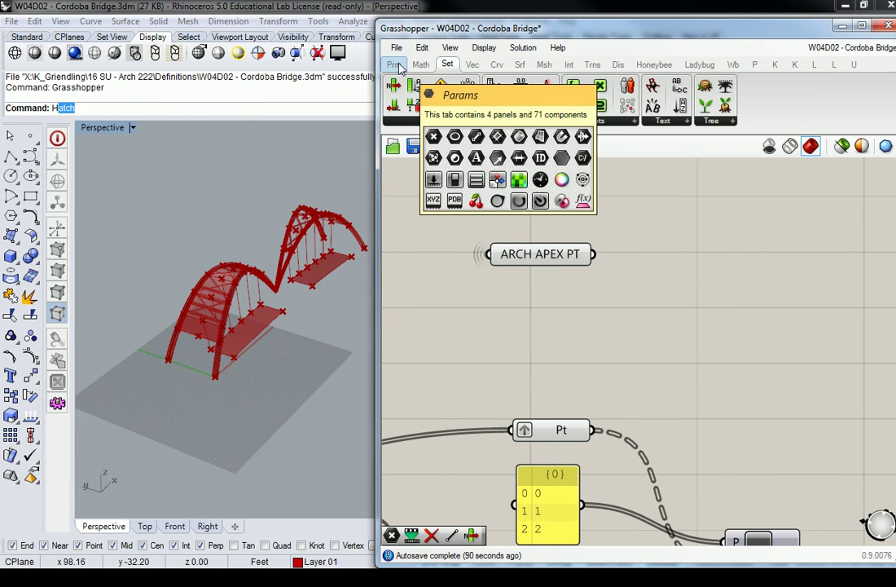
left_click(422, 66)
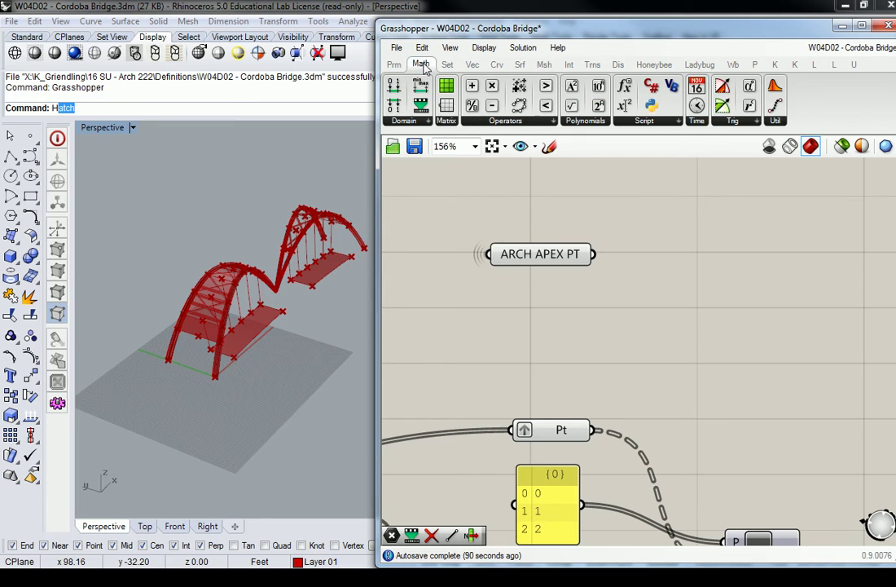
left_click(447, 64)
left_click(427, 120)
left_click(425, 166)
left_click(701, 330)
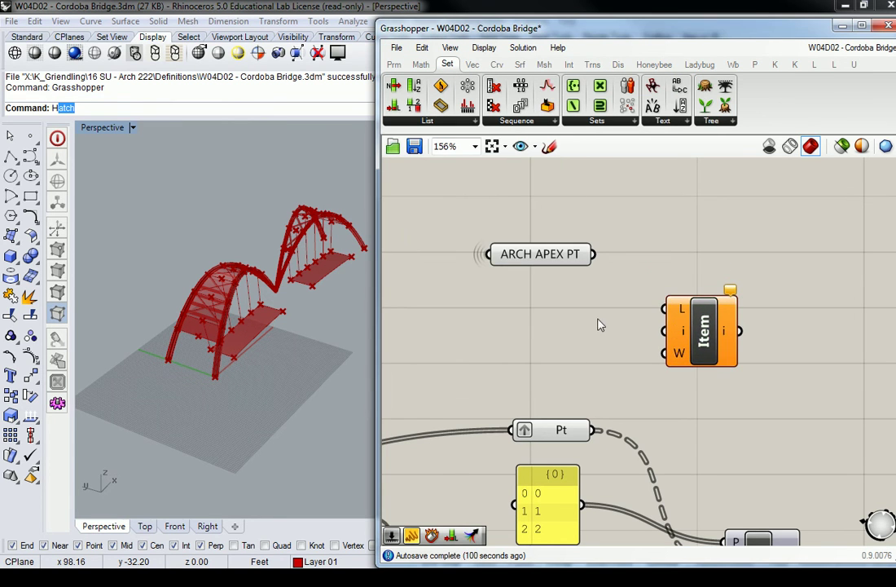
Wire a new integer slider at 0 to the List Item's index and the grafted Pt parameter to its list input
double_click(553, 332)
type("0<2")
key("Return")
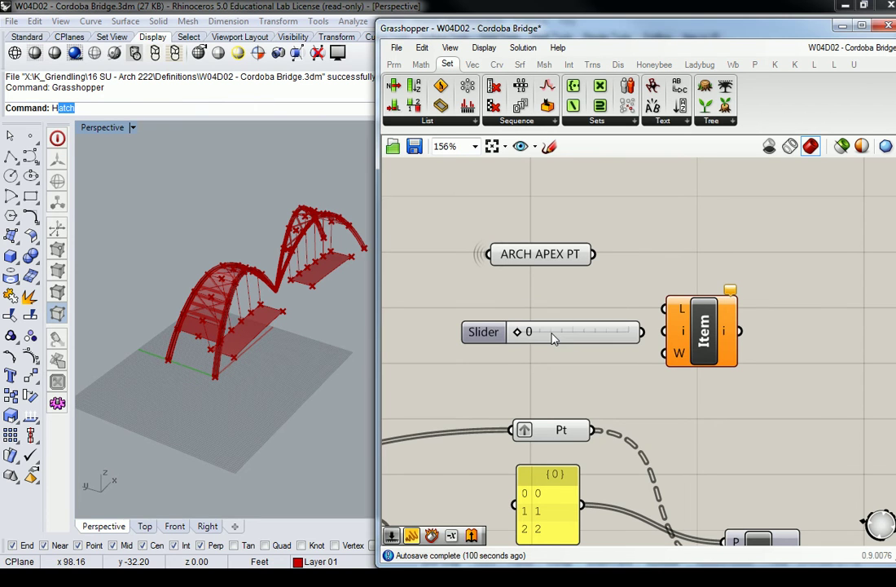
left_click_drag(641, 332, 663, 332)
left_click_drag(594, 429, 674, 314)
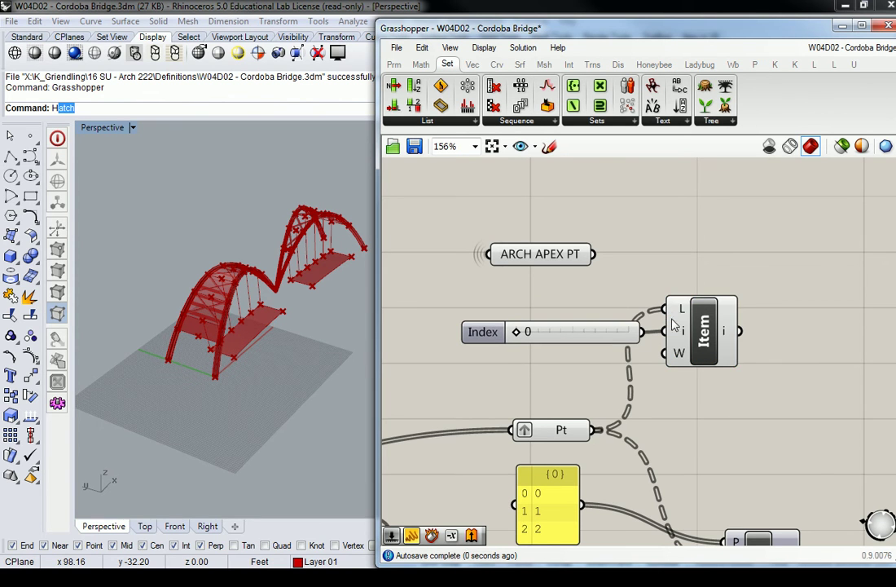
Flatten the list input of the new List Item
mouse_move(683, 318)
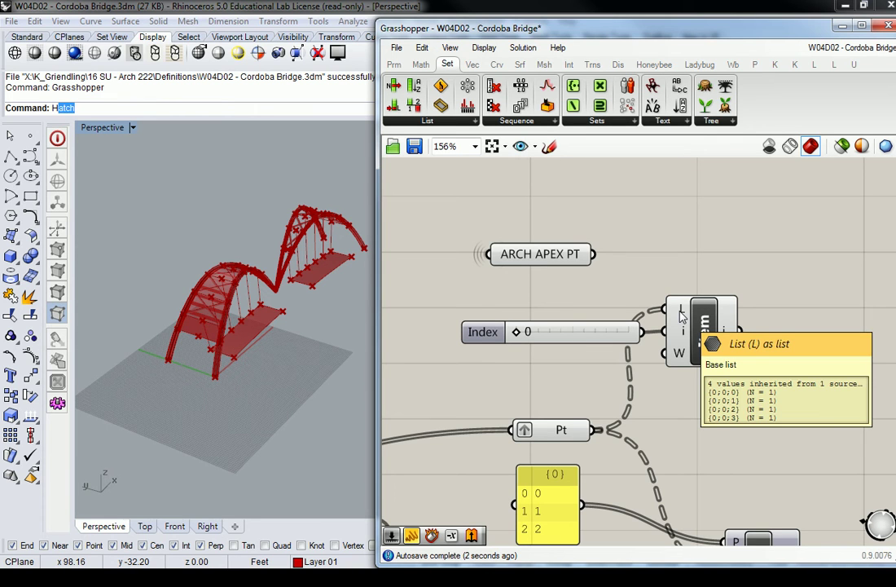
right_click(683, 318)
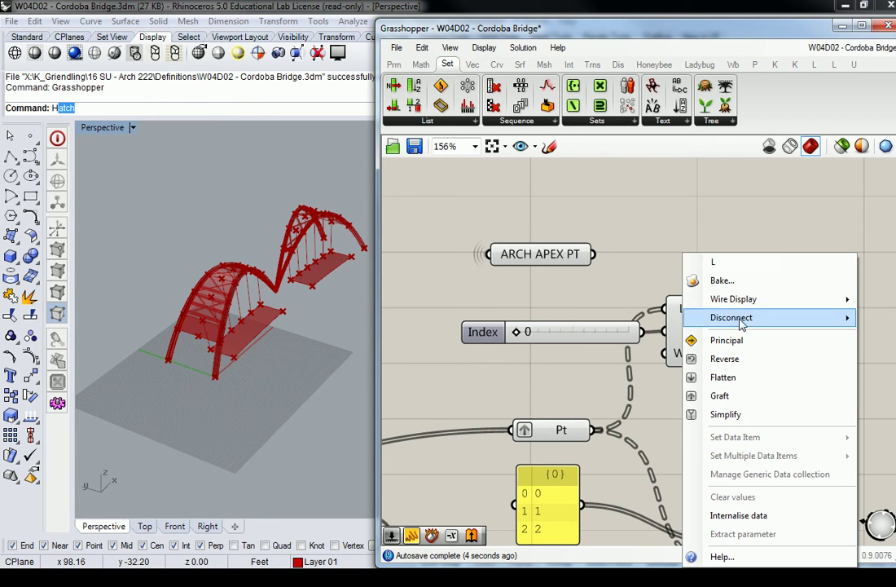
scroll(693, 258, "down", 2)
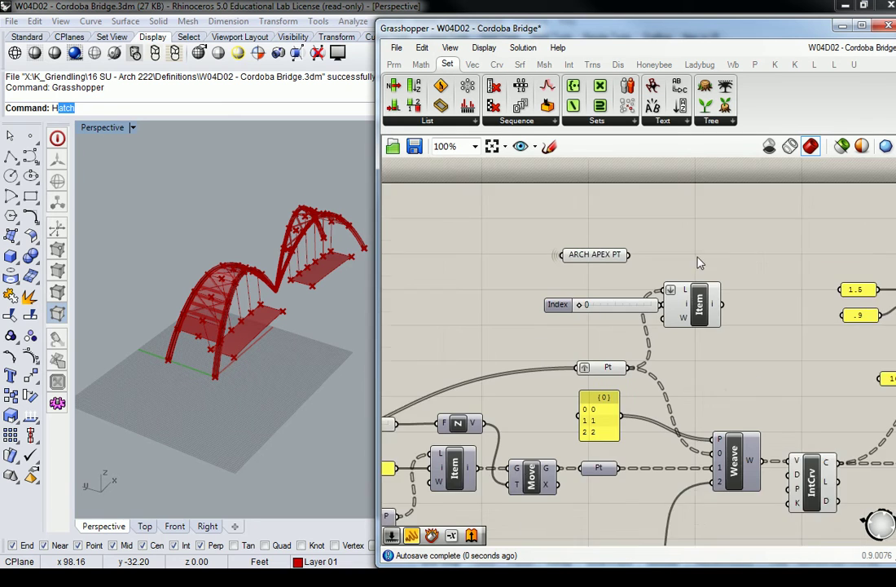
Rearrange the canvas so the List Item and its index slider sit directly above the ARCH APEX PT copy
right_click_drag(695, 258, 655, 309)
left_click(580, 356)
left_click_drag(591, 289, 544, 318)
left_click_drag(563, 306, 642, 226)
left_click_drag(670, 325, 591, 299)
left_click(699, 260)
left_click_drag(698, 259, 457, 310)
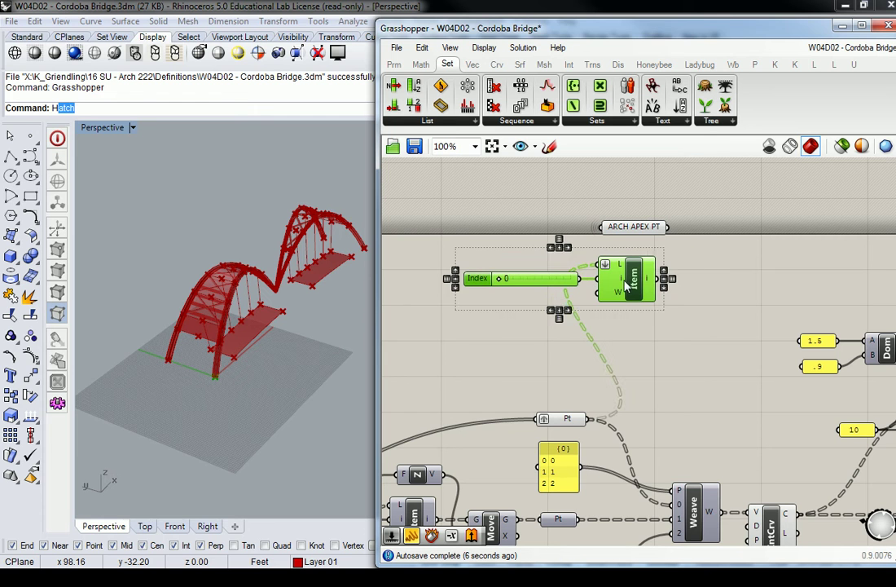
left_click_drag(633, 283, 639, 192)
scroll(204, 373, "up", 5)
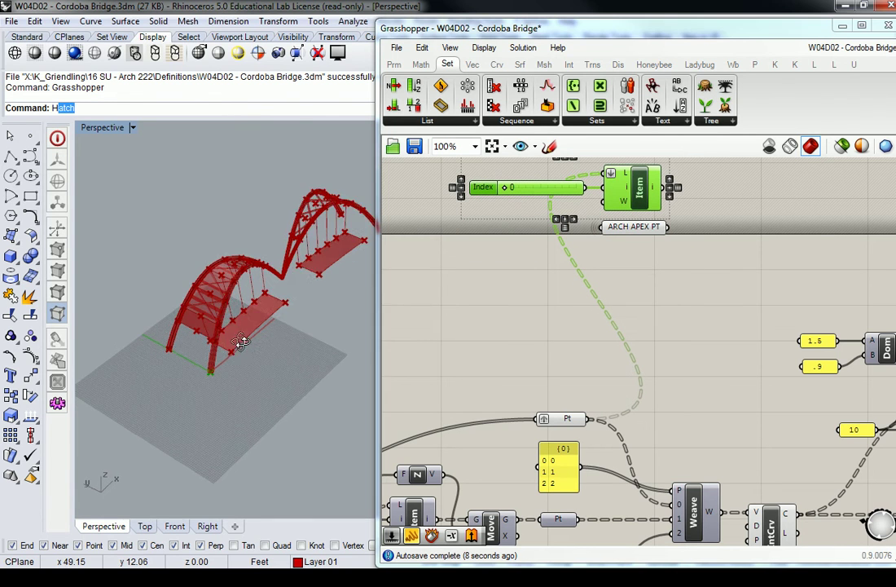
Duplicate the List Item and its slider below the ARCH APEX PT copy and set the duplicate's index to 3
left_click(654, 243)
right_click_drag(654, 243, 646, 334)
mouse_move(632, 318)
left_mouse_down()
mouse_move(627, 334)
mouse_move(626, 315)
left_mouse_up()
left_click_drag(665, 238, 506, 294)
left_click_drag(631, 274, 632, 350)
left_click(702, 326)
right_click_drag(626, 351, 642, 331)
left_click(642, 331)
left_click_drag(514, 339, 583, 337)
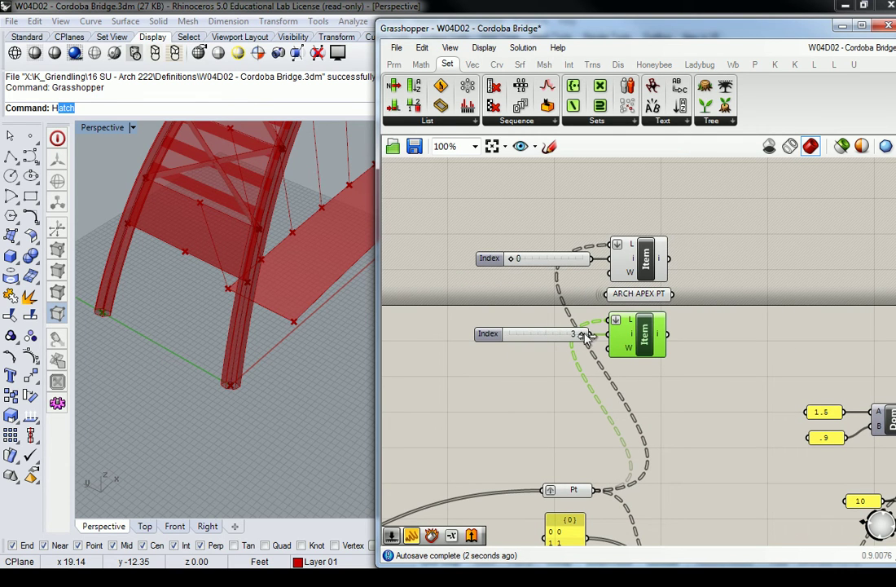
left_click(715, 328)
right_click_drag(734, 302, 637, 302)
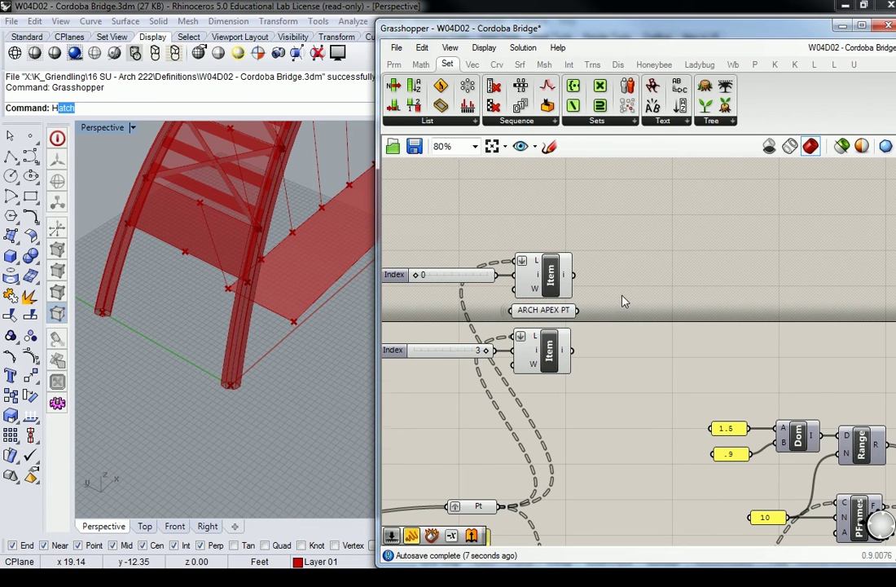
scroll(632, 313, "down", 3)
scroll(652, 343, "up", 3)
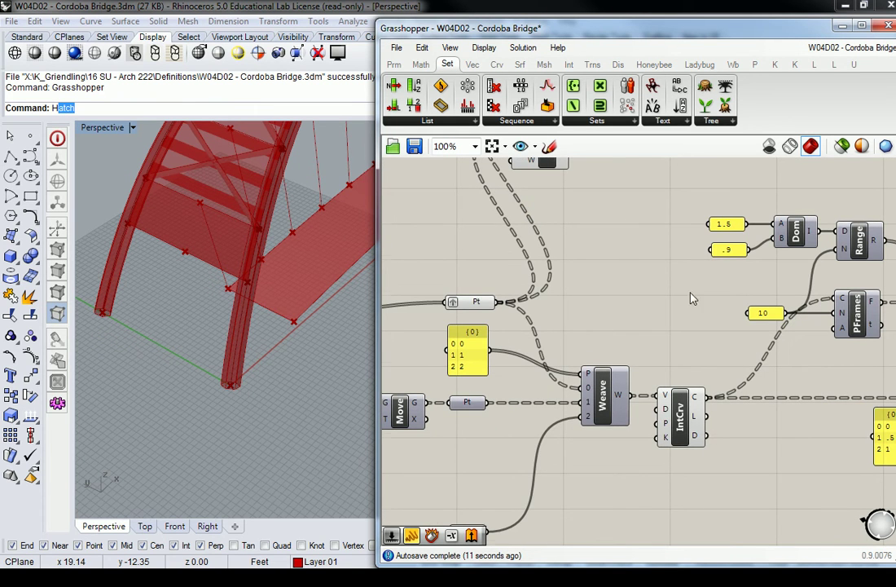
right_click_drag(697, 306, 670, 433)
right_click_drag(610, 264, 644, 295)
right_click_drag(696, 508, 660, 336)
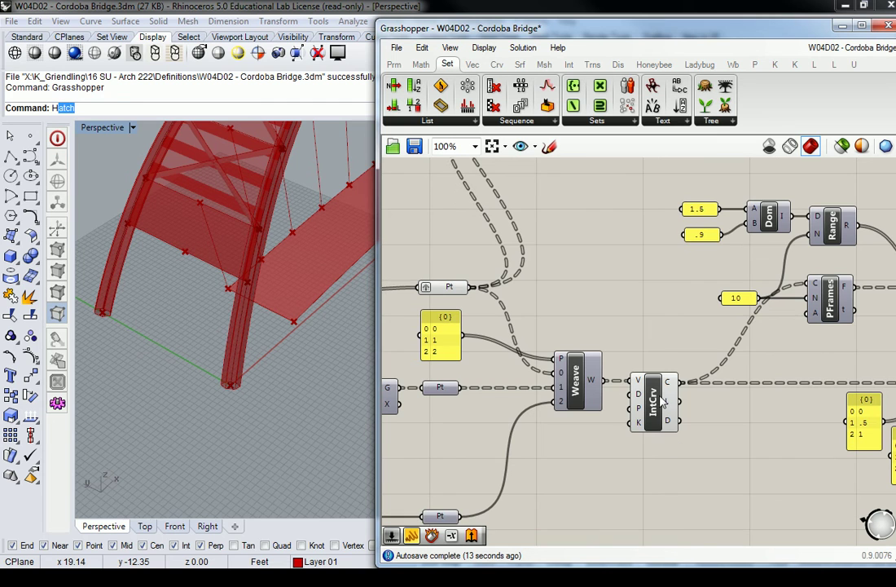
Add an Interpolate curve component beside the ARCH APEX PT copy and its two List Items
right_click_drag(623, 207, 648, 338)
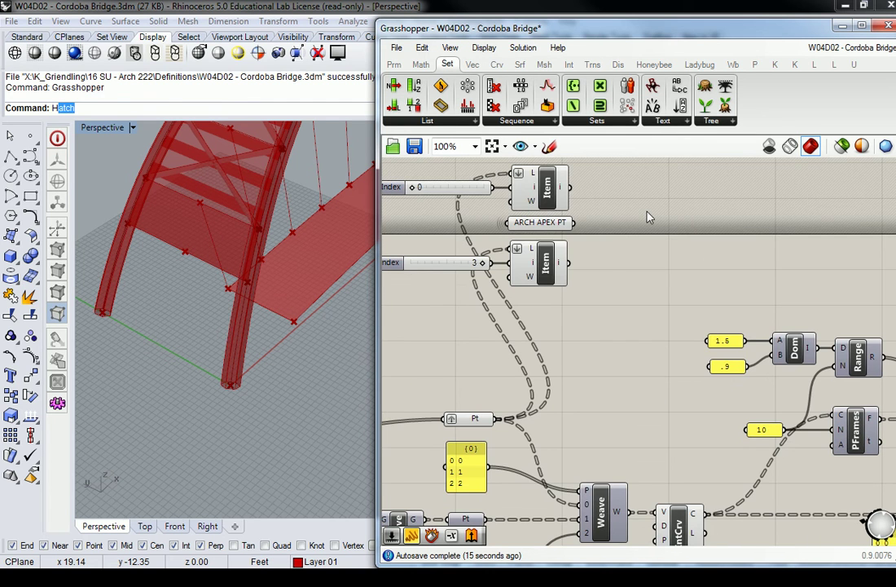
right_click_drag(594, 192, 597, 208)
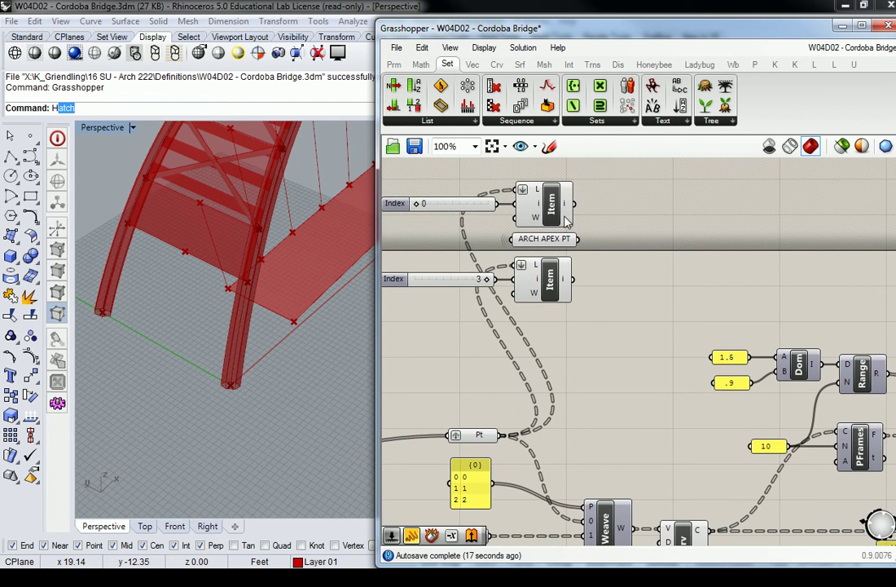
mouse_move(567, 212)
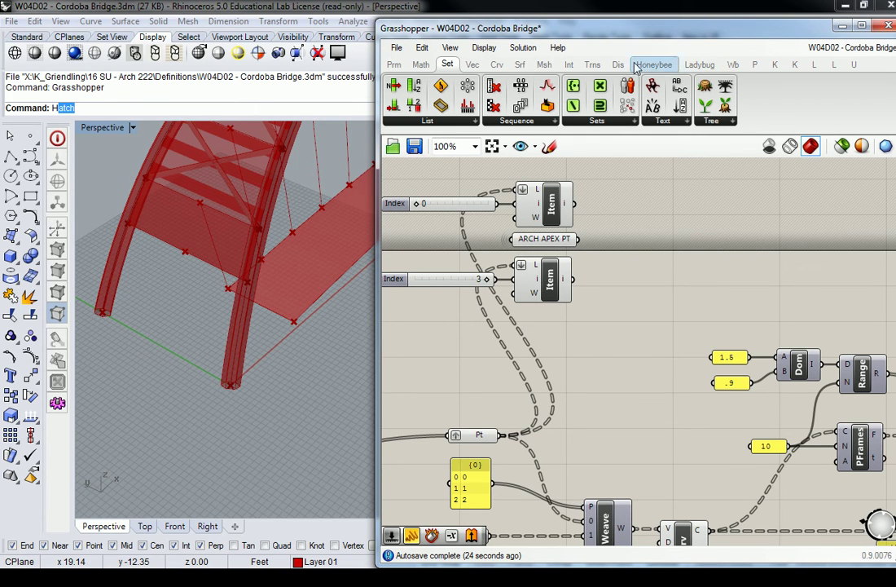
left_click(472, 64)
left_click(498, 65)
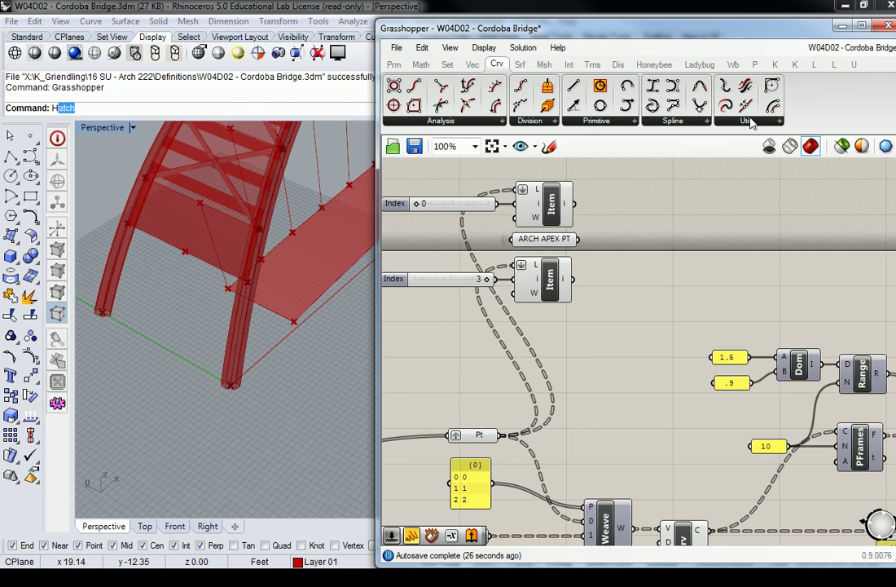
left_click(695, 123)
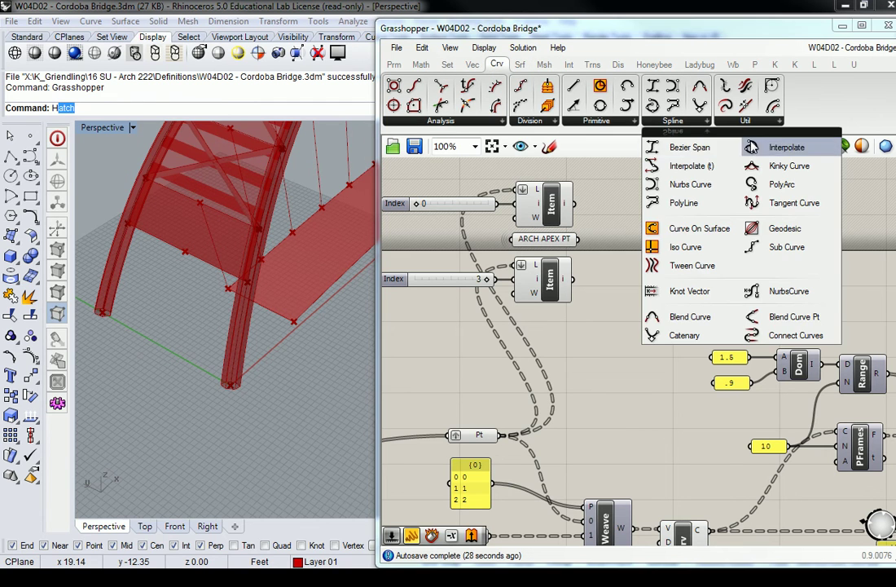
left_click_drag(761, 146, 656, 278)
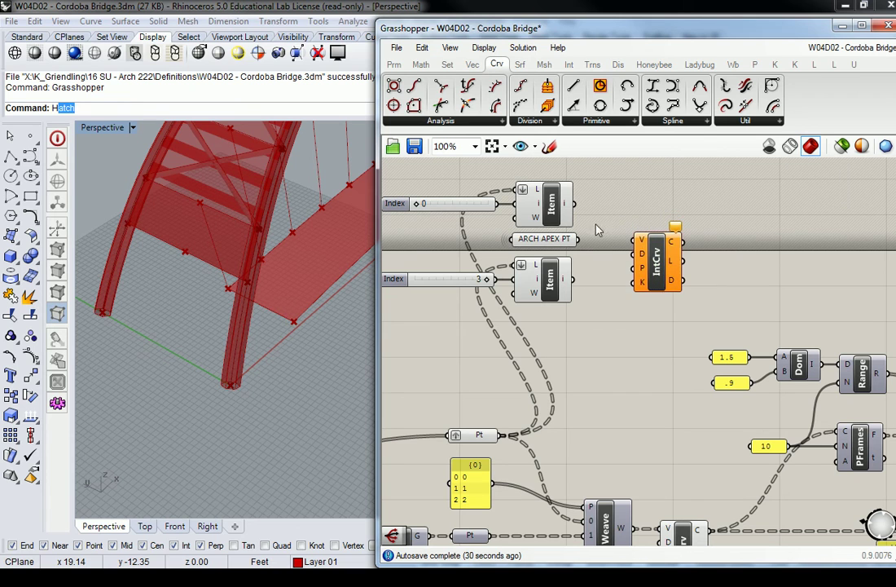
Try wiring both List Items and ARCH APEX PT directly into Interpolate's vertices input, and undo those connections
left_click_drag(581, 209, 641, 241)
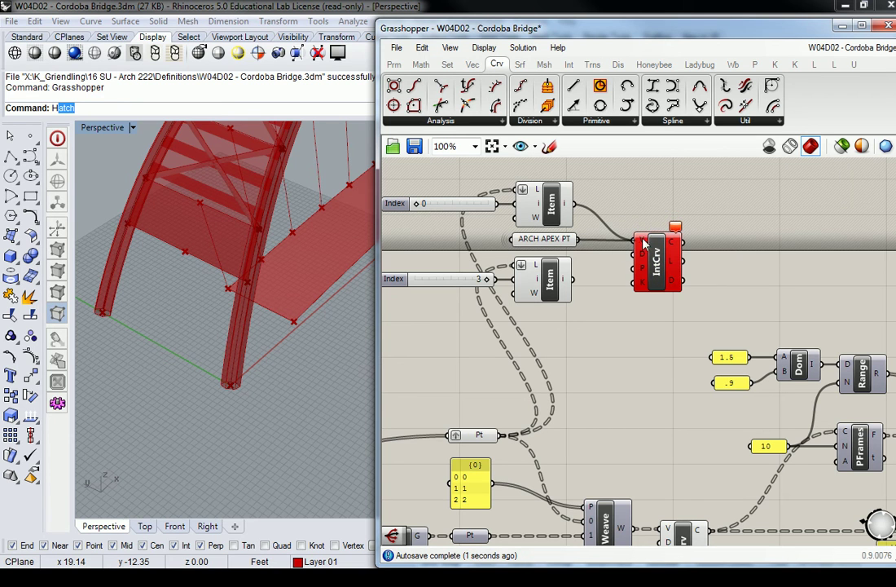
left_click_drag(574, 279, 641, 243, "shift")
mouse_move(677, 228)
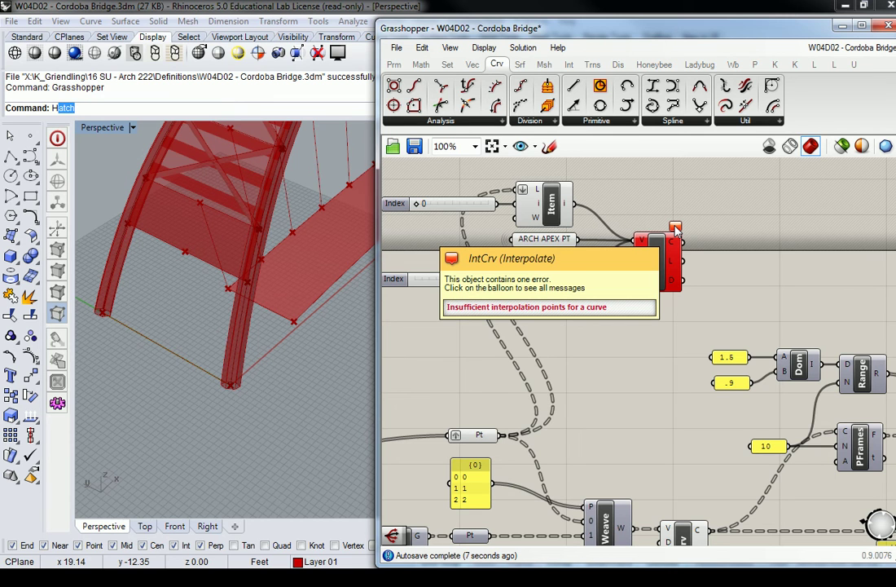
scroll(648, 237, "up", 4)
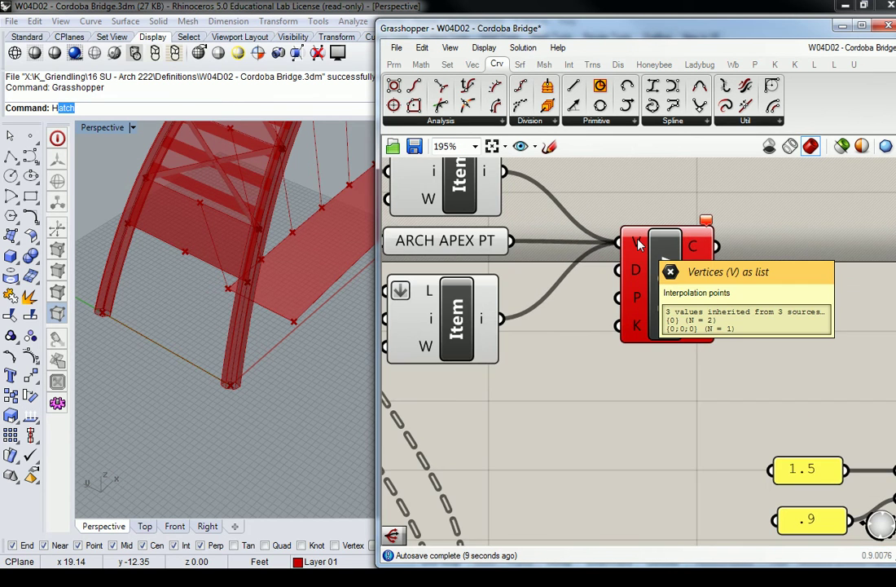
scroll(636, 246, "down", 3)
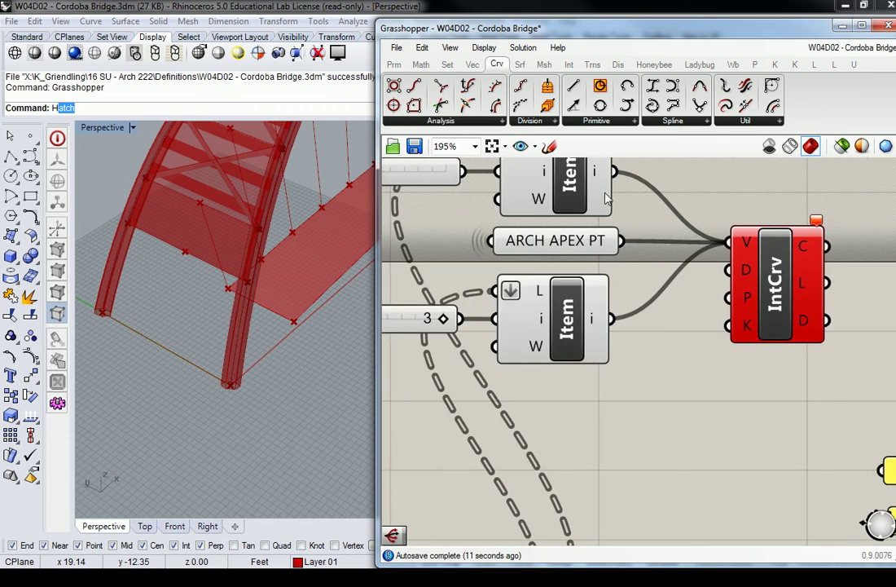
key("ctrl+z")
key("ctrl+z")
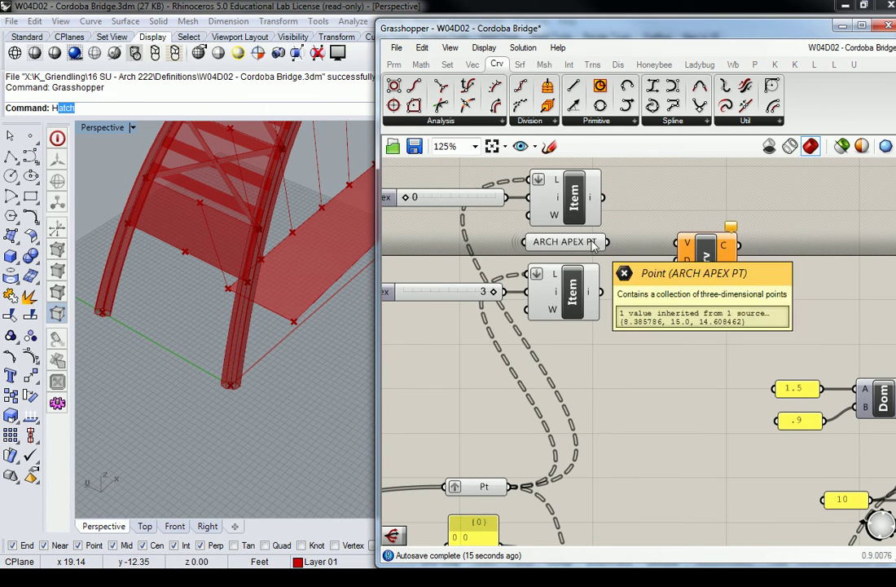
Shift the Interpolate component away from the List Items and place a Merge component in the gap
left_click_drag(708, 273, 808, 271)
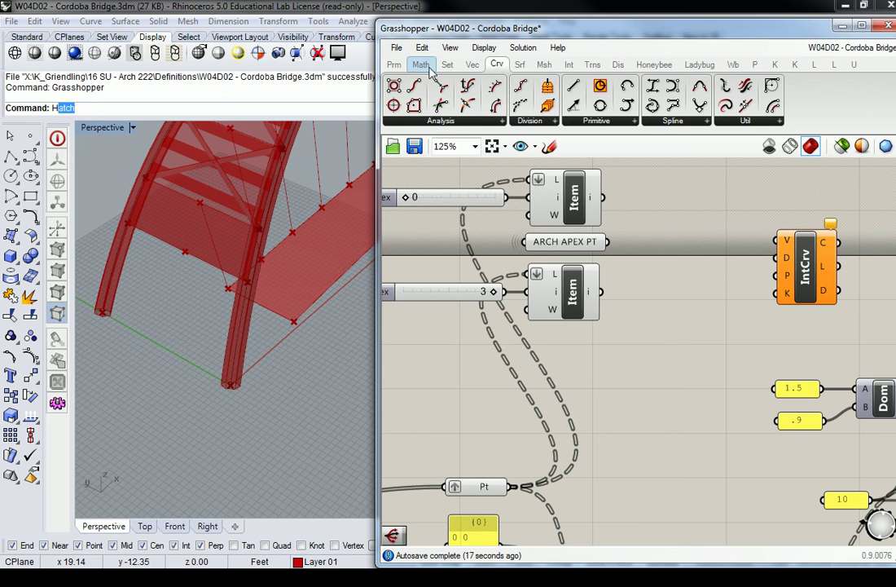
left_click(448, 64)
left_click(717, 121)
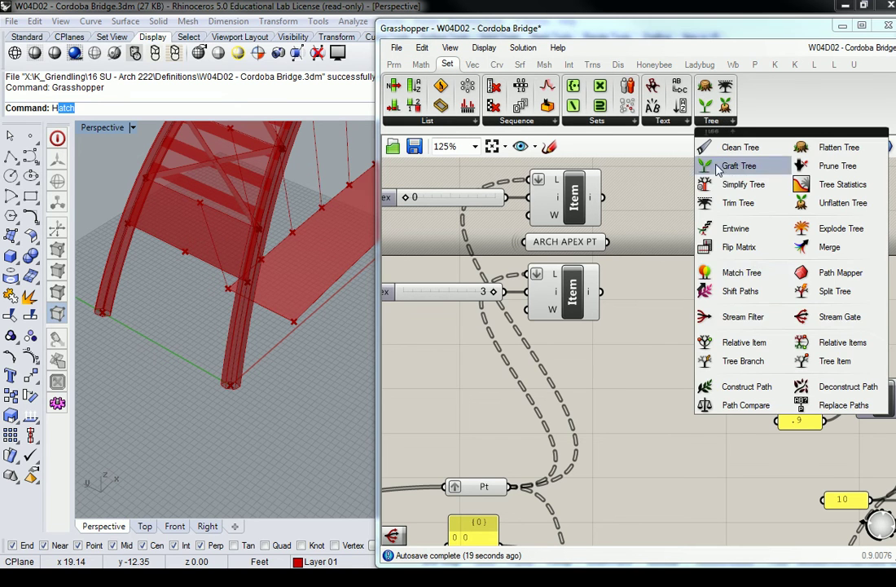
left_click(840, 250)
left_click(700, 285)
left_click_drag(698, 285, 689, 232)
Try merging the index-0 List Item, ARCH APEX PT and the index-3 List Item through D1, D2 and D3, and delete the Merge
left_click_drag(601, 198, 657, 219)
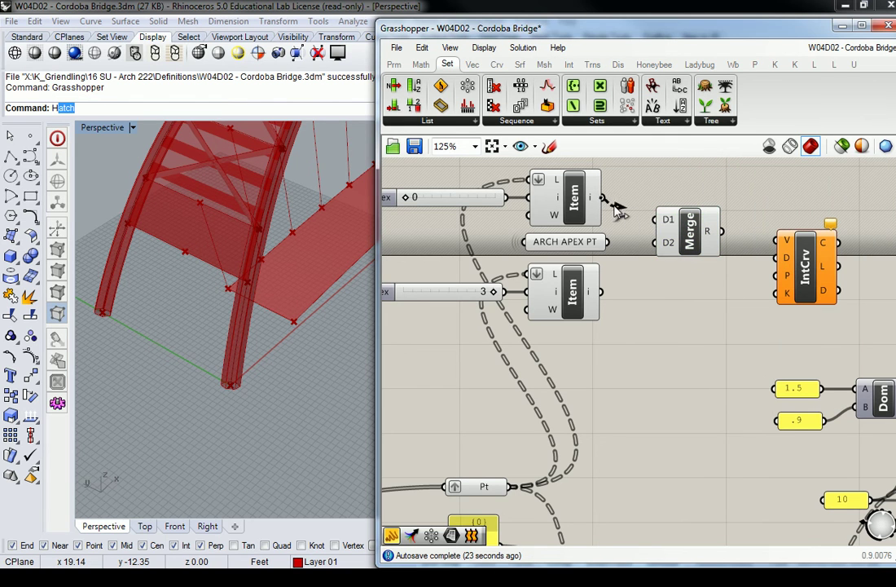
left_click_drag(607, 242, 657, 242)
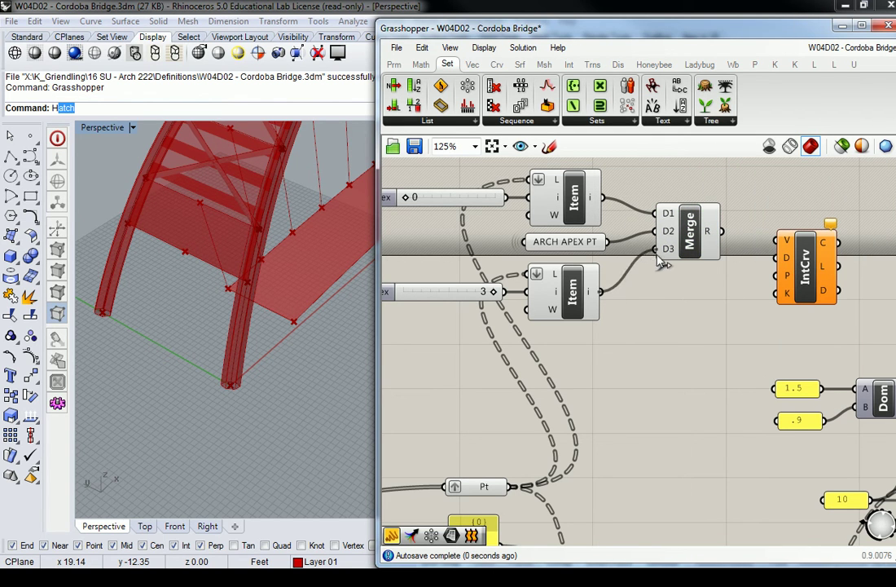
left_click_drag(601, 292, 657, 240)
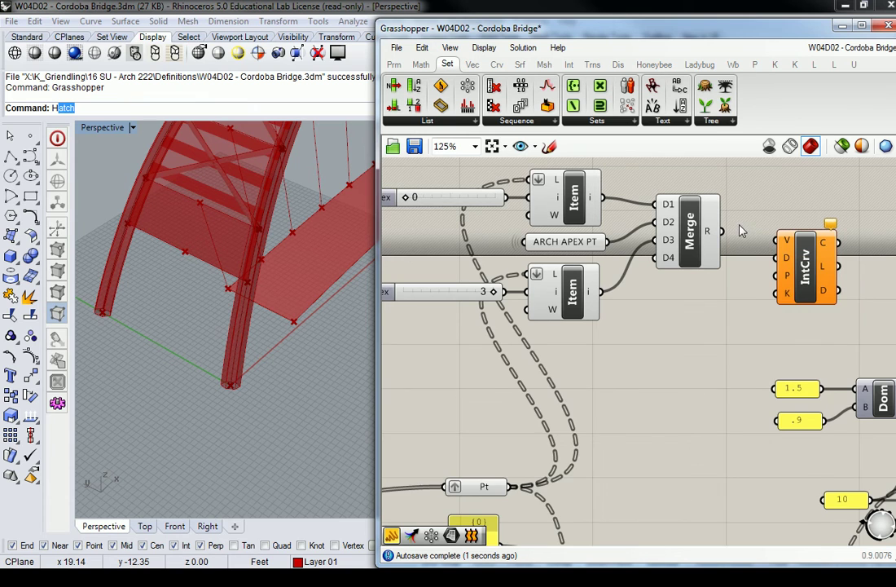
right_click_drag(677, 231, 638, 237)
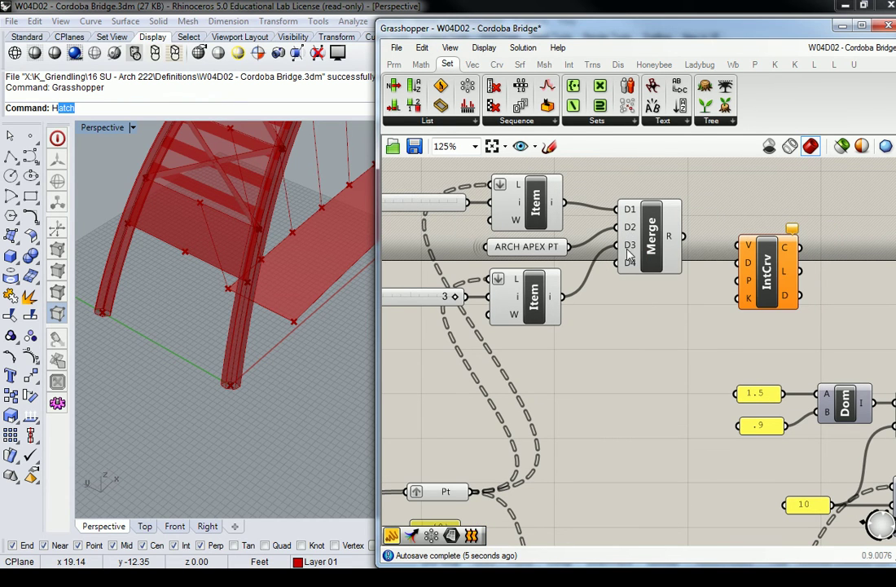
left_click(656, 241)
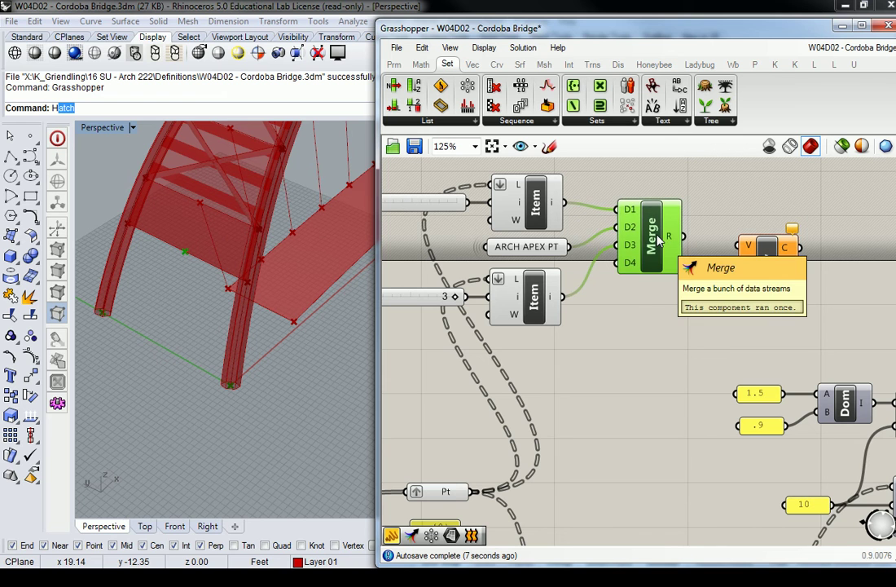
key("Delete")
Try a fresh Weave component beside ARCH APEX PT and delete it
left_click(711, 122)
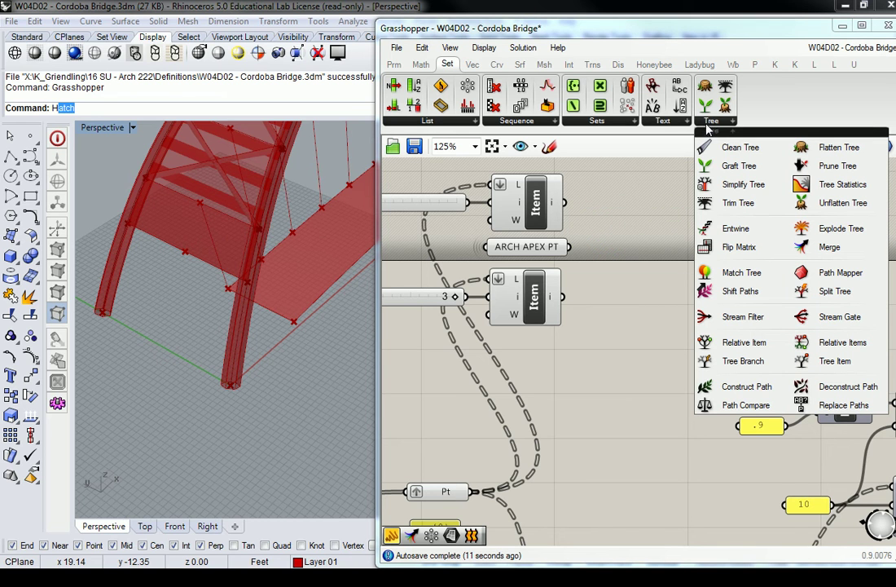
left_click(513, 122)
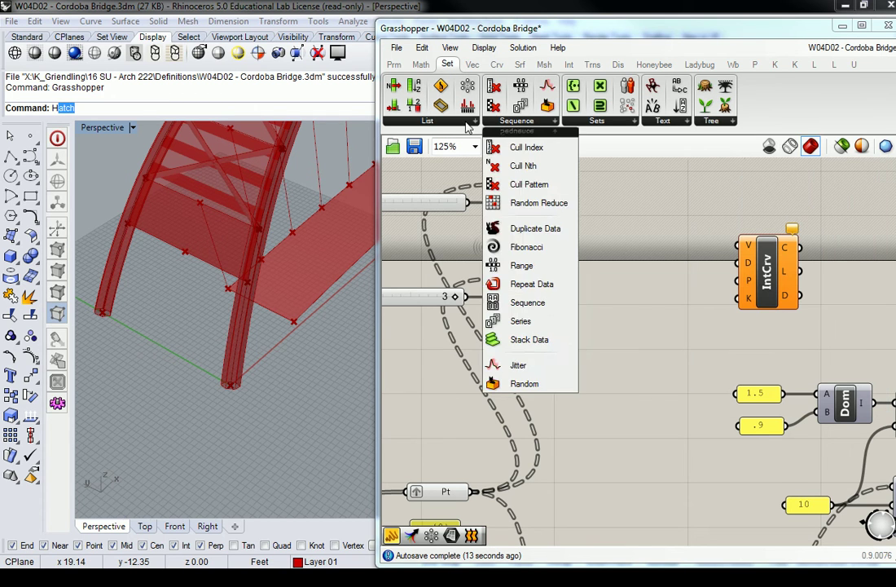
left_click(461, 122)
left_click(465, 301)
left_click(617, 236)
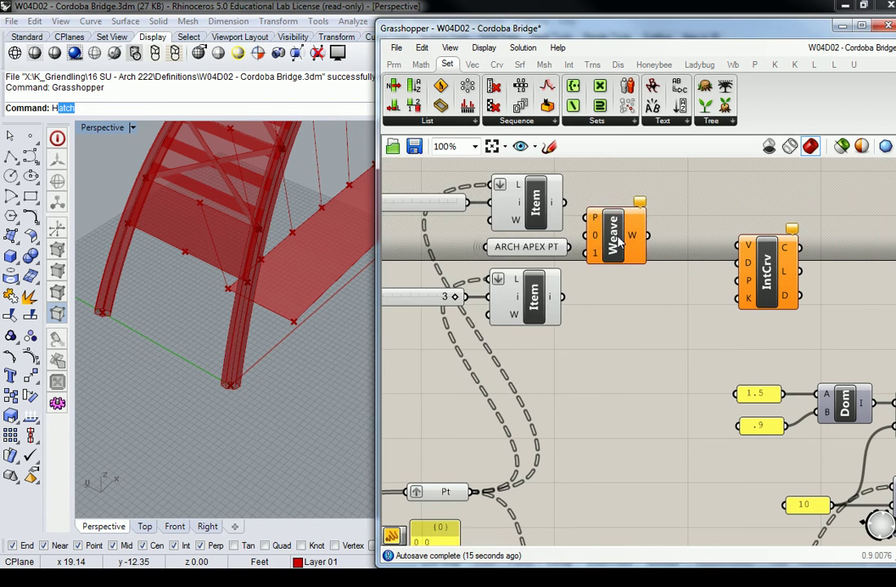
scroll(617, 239, "down", 2)
right_click_drag(588, 467, 644, 473)
right_click_drag(673, 237, 603, 267)
scroll(605, 267, "up", 2)
scroll(609, 268, "down", 2)
left_click(614, 269)
key("Delete")
Duplicate the existing three-stream Weave with its 0, 1, 2 pattern panel and place the copies by the List Items
right_click_drag(603, 316, 649, 187)
left_click(541, 338)
left_click(642, 373, "shift")
right_click_drag(642, 373, 632, 432)
left_click_drag(629, 426, 647, 246)
right_click_drag(647, 246, 633, 353)
left_click_drag(632, 353, 638, 300)
left_click(642, 225)
Wire the index-0 List Item, ARCH APEX PT and the index-3 List Item into Weave streams 0, 1 and 2
scroll(600, 270, "up", 3)
left_click_drag(552, 261, 633, 324)
left_click_drag(557, 317, 632, 345)
left_click_drag(550, 378, 661, 304)
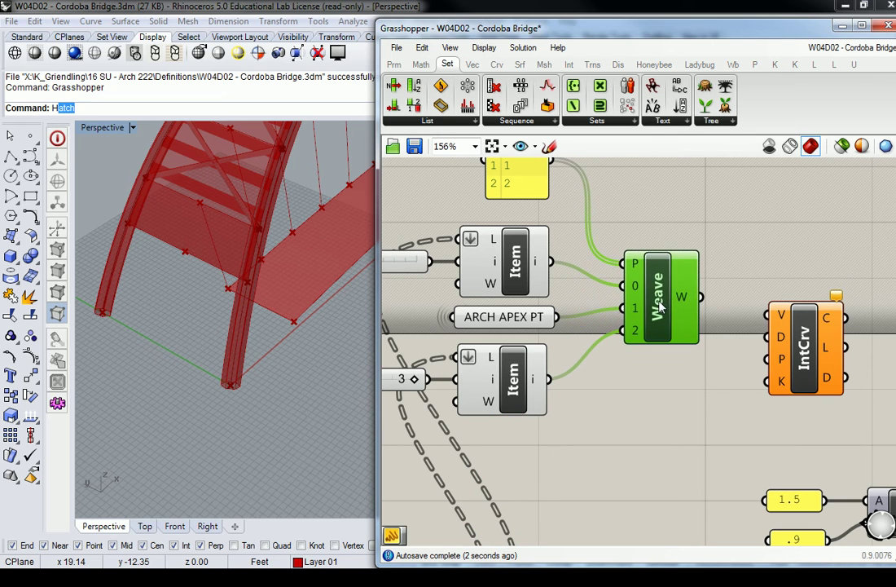
Move Interpolate closer to the duplicated Weave and feed the woven points into its vertices input
left_click_drag(798, 336, 781, 327)
left_click_drag(704, 298, 762, 310)
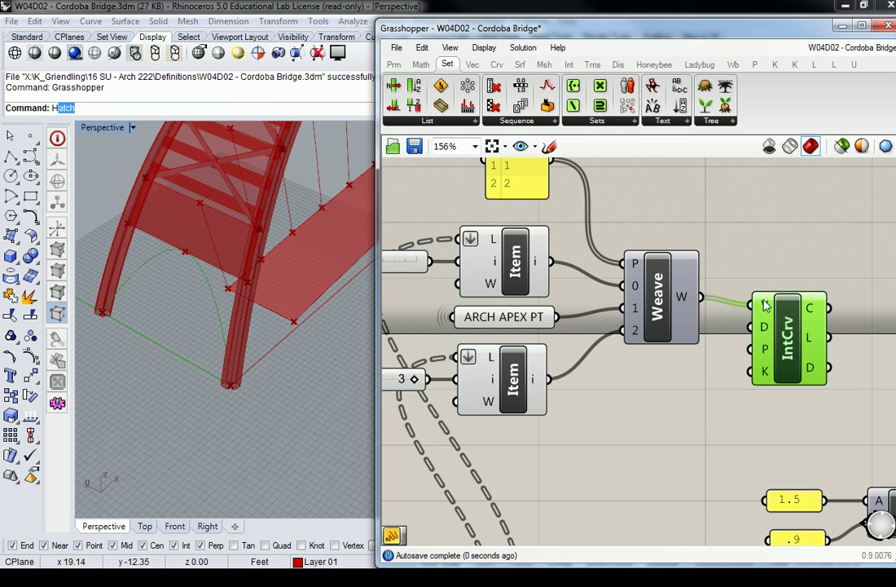
right_click_drag(792, 250, 776, 251)
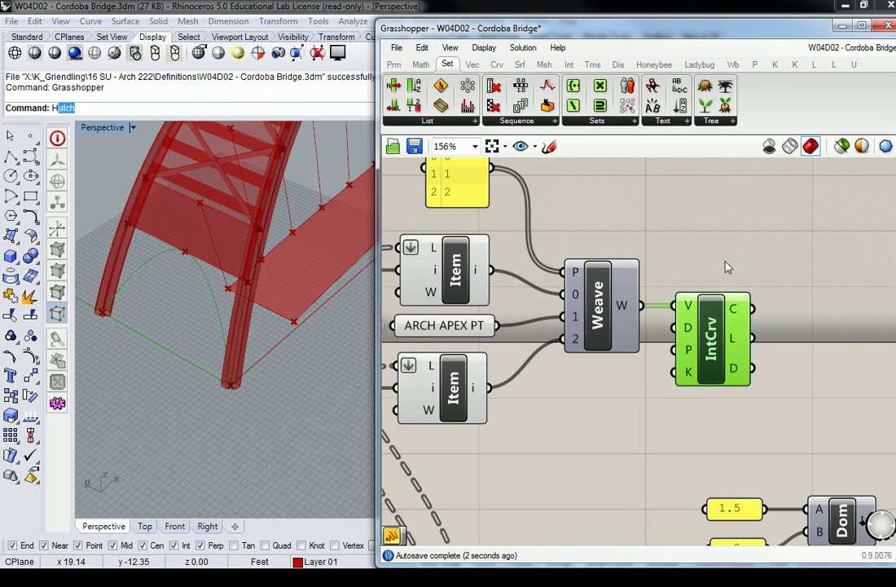
Move the new List Item, Weave and Interpolate group up and to the right, clear of the existing components
scroll(766, 251, "down", 5)
left_click_drag(764, 246, 481, 371)
left_click_drag(595, 355, 693, 304)
scroll(696, 300, "down", 5)
left_click(623, 336)
Examine the rest of the definition and the original ARCH APEX PT parameter in the purple group
right_click_drag(629, 343, 576, 270)
scroll(611, 254, "down", 4)
scroll(613, 278, "up", 3)
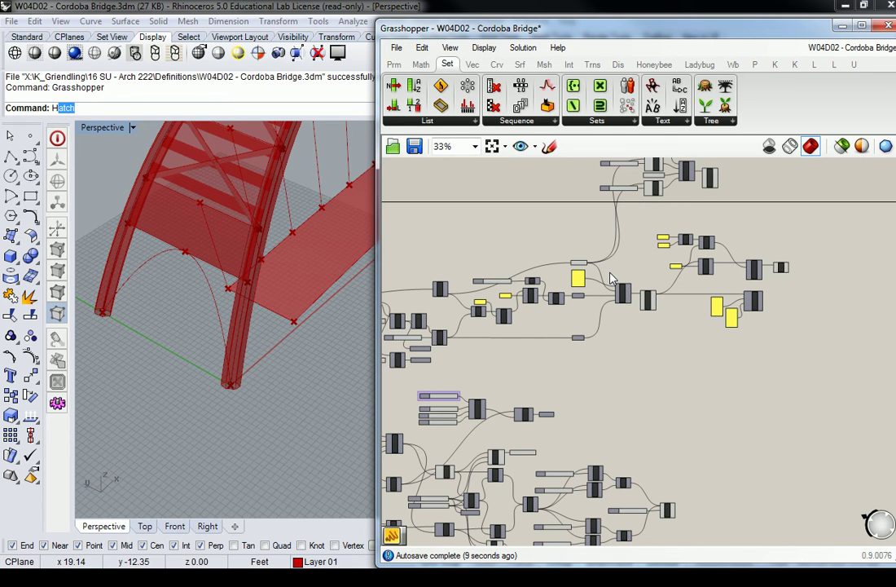
scroll(614, 279, "down", 3)
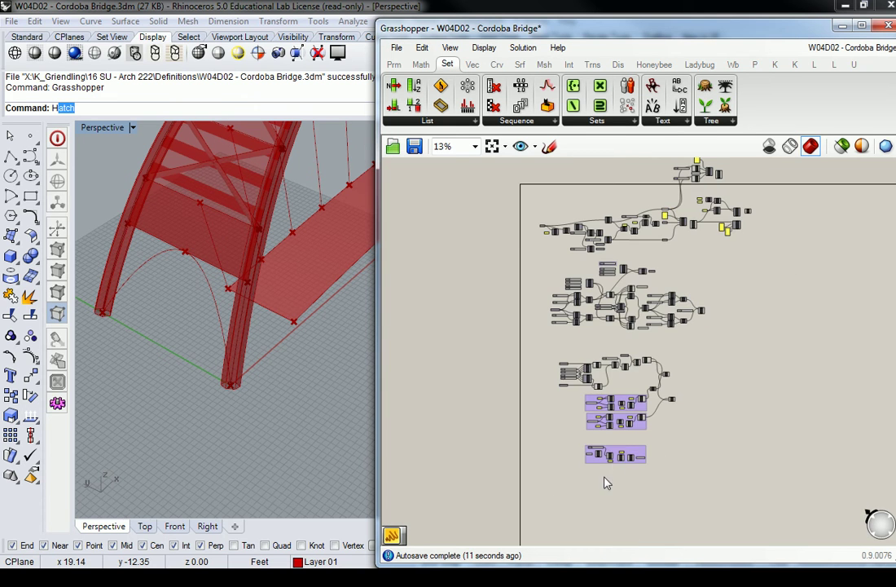
scroll(660, 399, "up", 3)
right_click_drag(679, 444, 700, 253)
right_click_drag(733, 225, 663, 340)
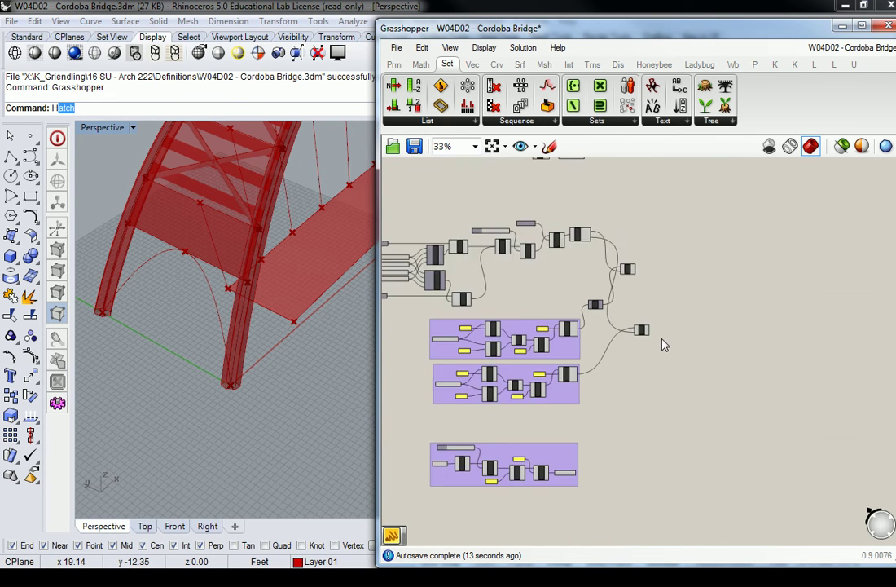
scroll(557, 533, "up", 4)
scroll(593, 400, "up", 3)
left_click(587, 377)
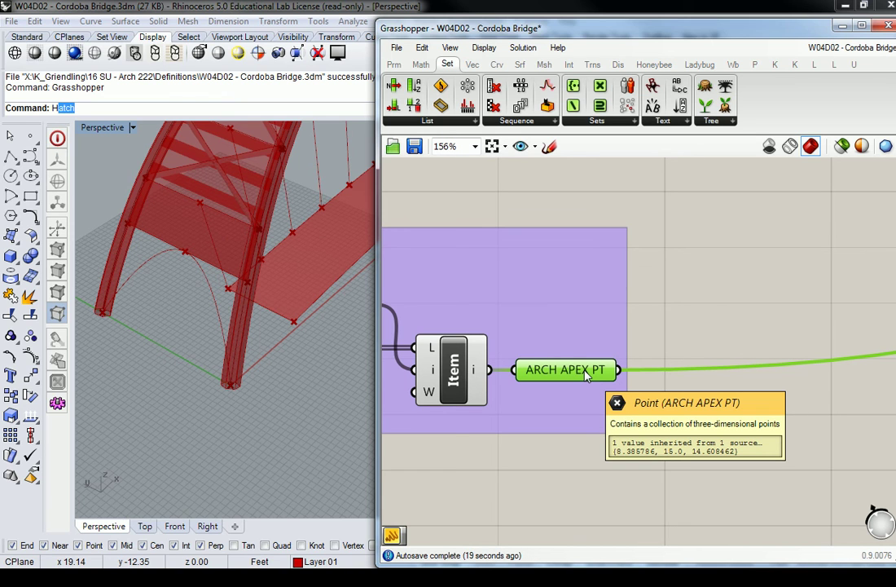
Rename the APEX SRF surface parameter to WEST APEX SRF
scroll(636, 278, "down", 6)
right_click_drag(636, 278, 681, 340)
scroll(545, 387, "up", 4)
right_click_drag(545, 388, 675, 355)
scroll(568, 380, "down", 5)
right_click_drag(561, 310, 505, 488)
right_click_drag(648, 283, 607, 416)
scroll(630, 280, "up", 6)
right_click(670, 324)
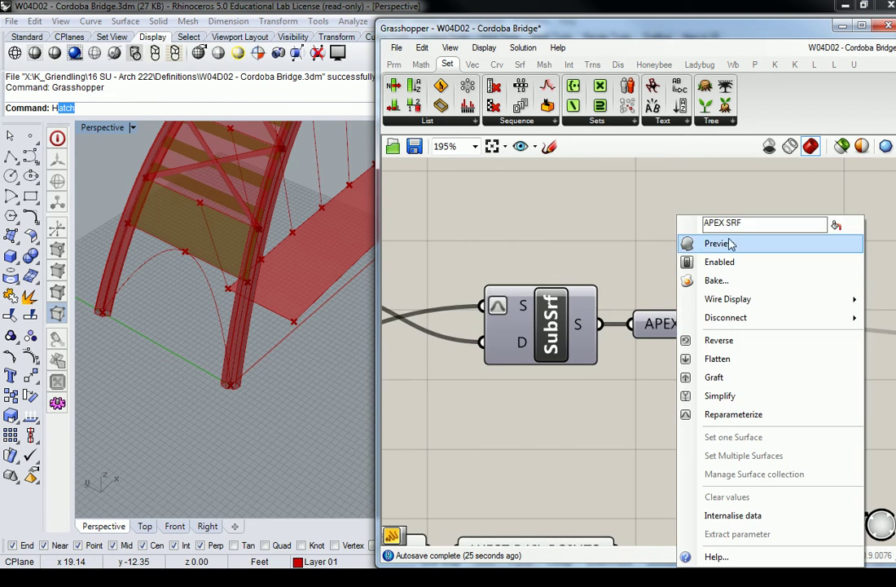
key("Home")
type("WEST")
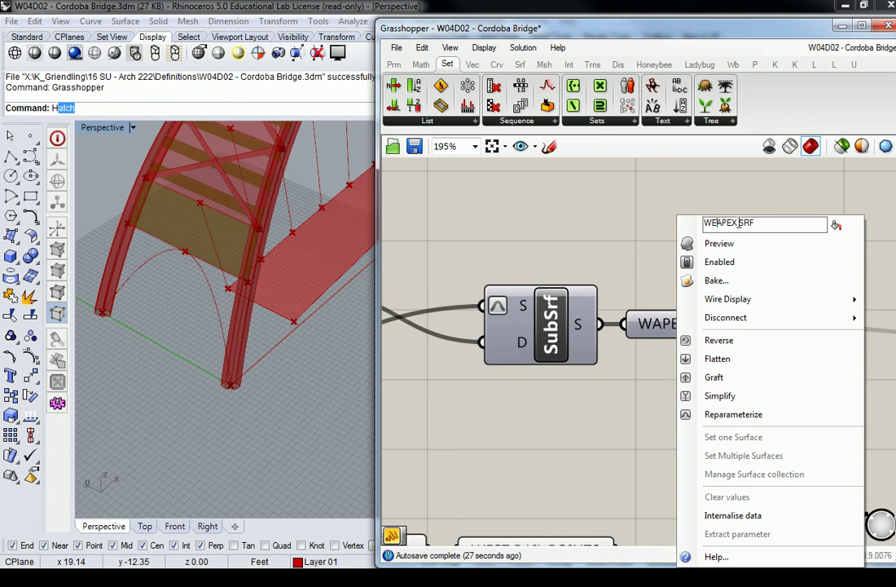
key("Return")
left_click(677, 324)
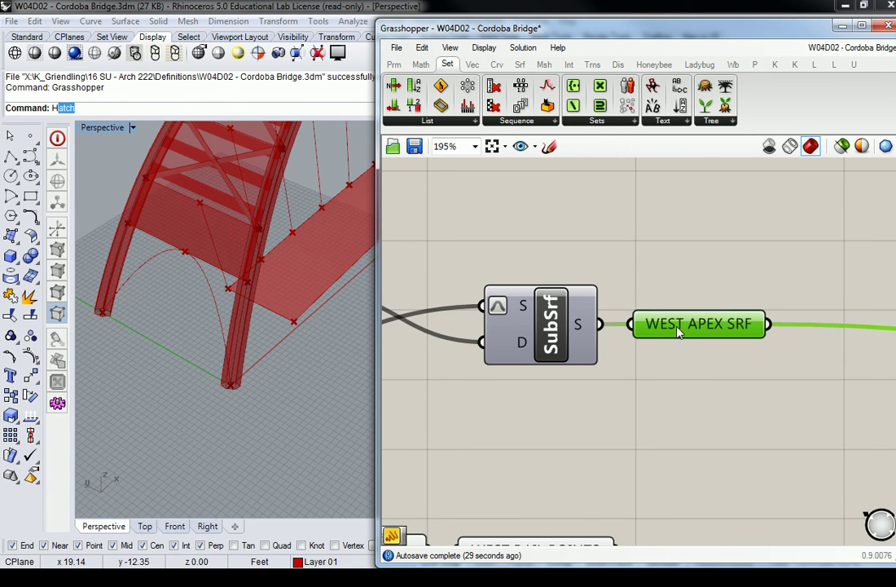
Duplicate the ARCH APEX domain sliders, Dom²Num and SubSrf, placing the copies up and to the right of the originals
scroll(652, 293, "down", 6)
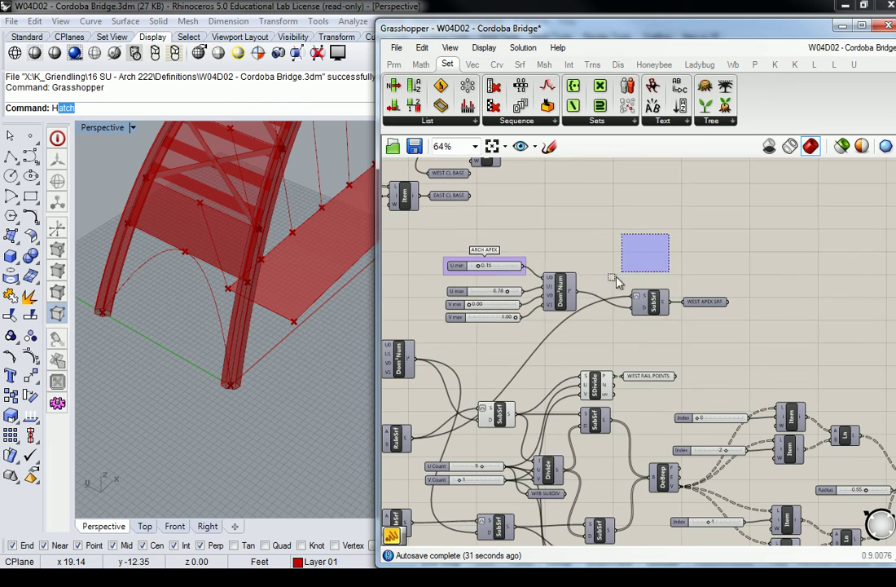
left_click_drag(670, 240, 478, 351)
key("ctrl+c")
key("ctrl+v")
right_click_drag(650, 304, 628, 345)
left_click_drag(628, 345, 720, 284)
right_click_drag(745, 306, 689, 319)
Duplicate the WEST APEX SRF parameter and place it at the output of the duplicated SubSrf
left_click(628, 371)
left_click(630, 358)
key("ctrl+c")
key("ctrl+v")
left_click_drag(634, 362, 729, 306)
left_click(687, 299)
Rename the duplicated surface parameter to EAST APEX SRF
scroll(707, 313, "up", 5)
right_click(709, 304)
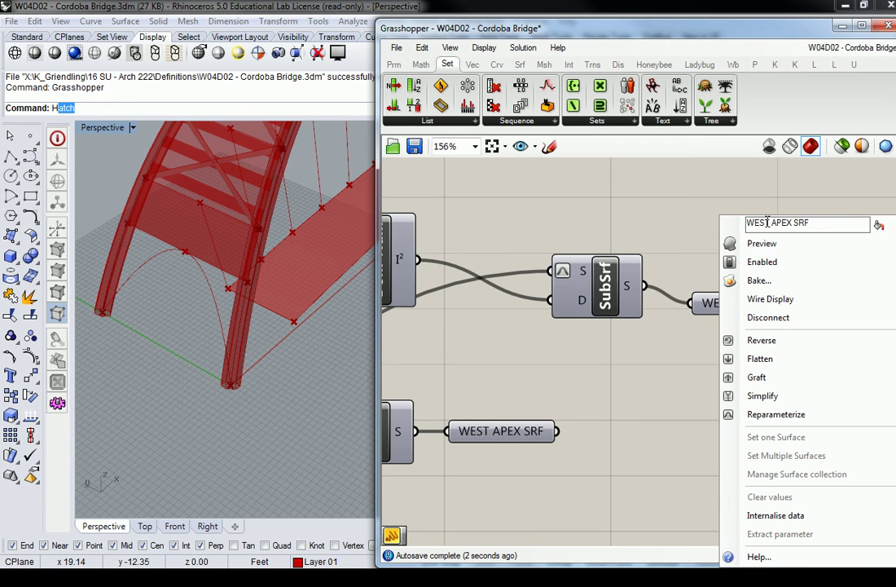
type("EAST")
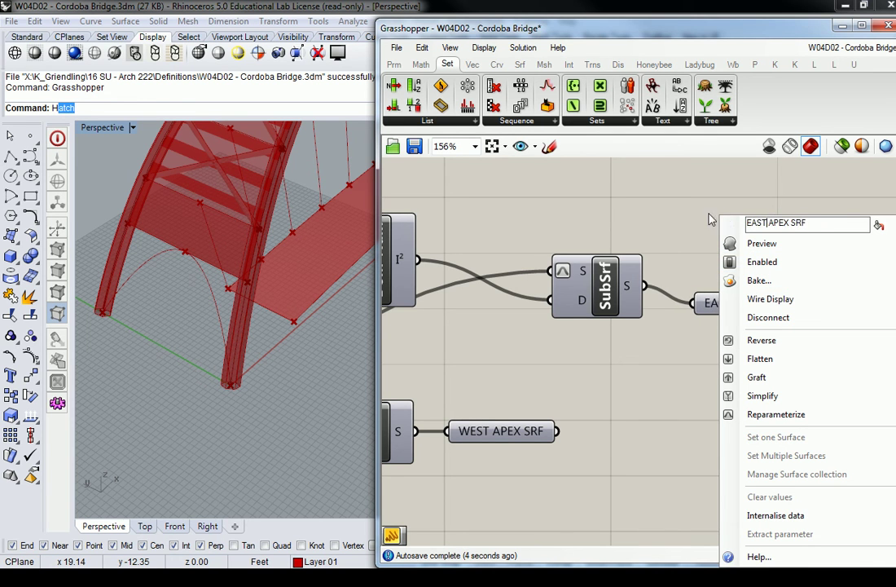
key("Return")
Duplicate the lower rail SubSrf component and place the copy over the SubSrf feeding EAST APEX SRF
scroll(801, 276, "down", 3)
scroll(687, 267, "down", 2)
right_click_drag(723, 260, 657, 266)
left_click(687, 284)
right_click_drag(628, 452, 668, 305)
scroll(668, 305, "down", 1)
left_click(522, 414)
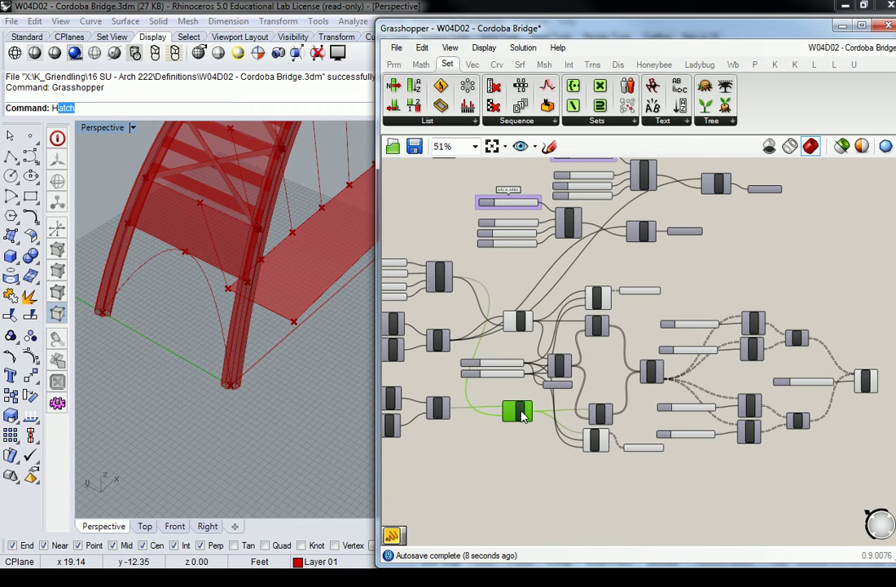
left_click_drag(522, 415, 730, 188)
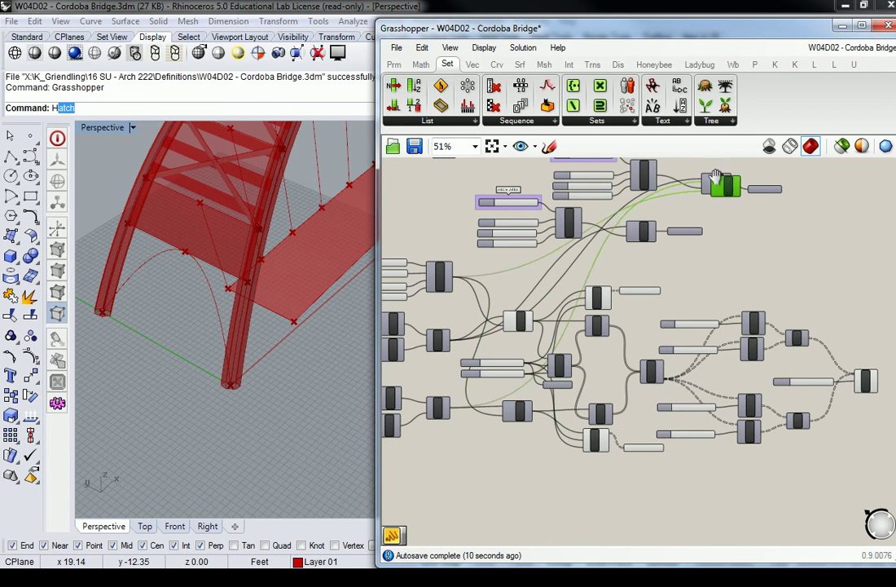
Feed the duplicated ARCH APEX Dom²Num output into the new SubSrf's domain input and delete the SubSrf lying behind it
scroll(683, 244, "up", 2)
left_click(642, 233)
left_click_drag(600, 253, 702, 264)
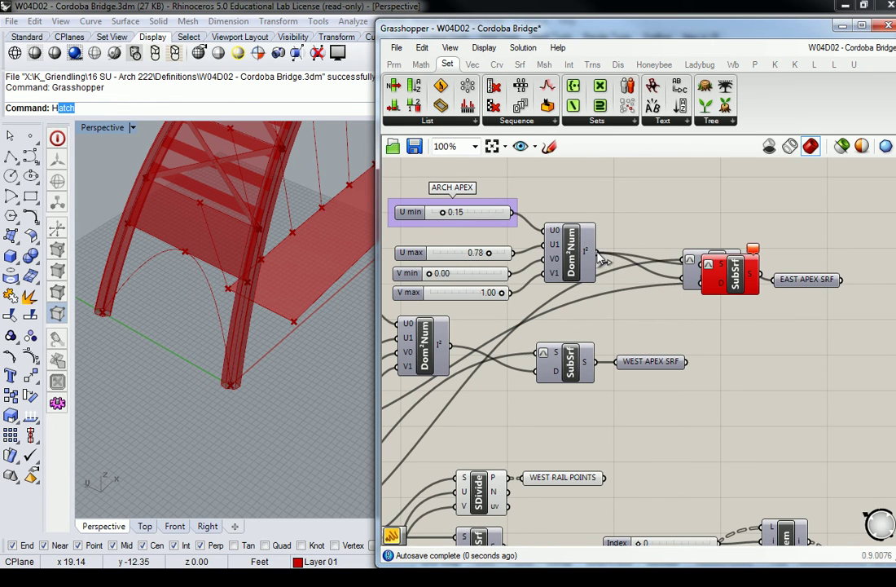
scroll(611, 254, "down", 1)
scroll(611, 254, "up", 2)
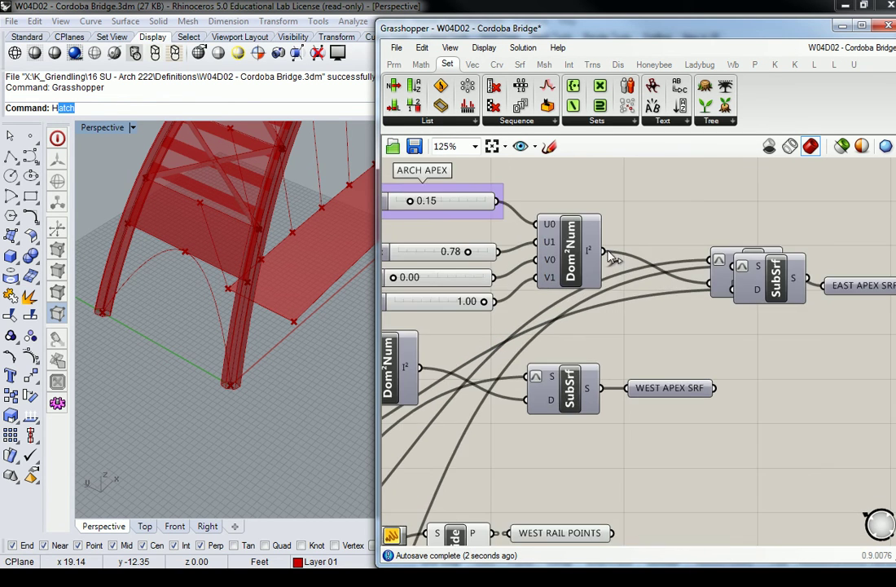
left_click(722, 273)
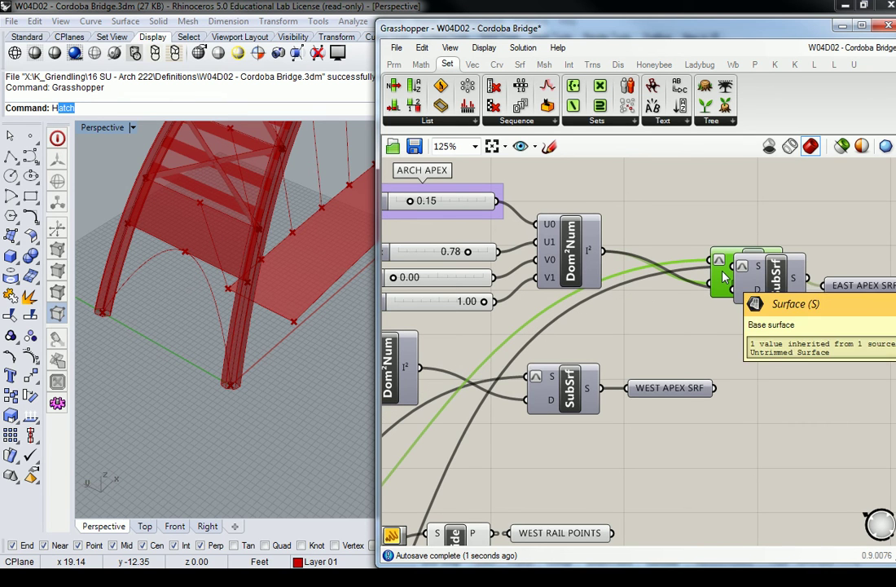
key("Delete")
scroll(756, 271, "down", 2)
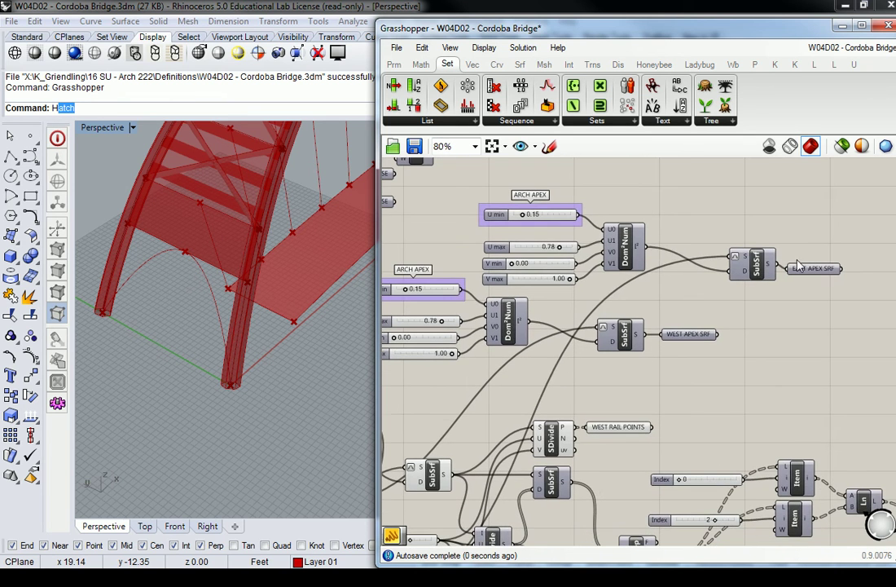
Line up the new SubSrf with EAST APEX SRF and turn on the SubSrf's preview to check the east arch surface
left_click_drag(756, 271, 737, 278)
left_click_drag(815, 268, 807, 273)
scroll(301, 249, "down", 3)
right_click_drag(299, 249, 275, 241)
left_click(738, 273)
right_click(743, 281)
left_click(763, 305)
right_click_drag(298, 203, 332, 262)
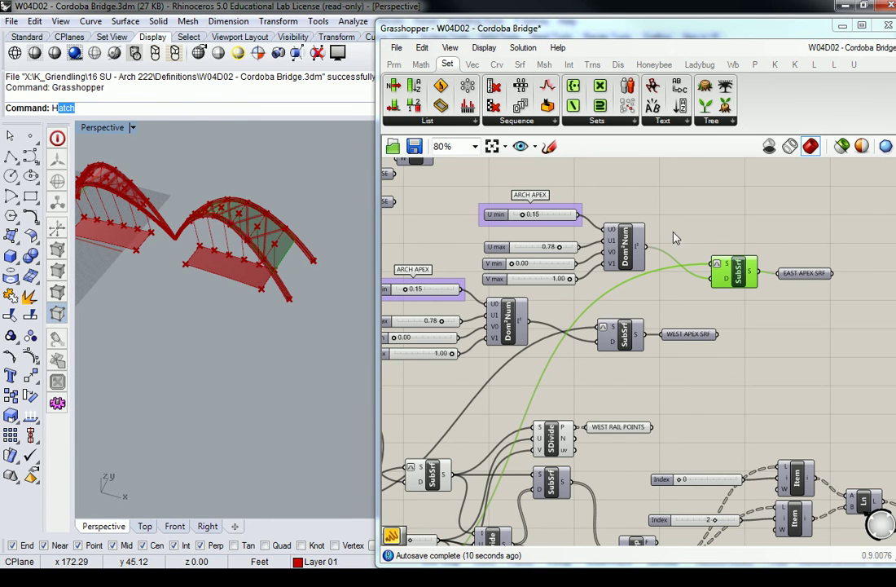
Delete the duplicated ARCH APEX sliders together with their Dom²Num component
left_click(699, 224)
right_click_drag(631, 242, 737, 235)
left_click_drag(752, 202, 632, 277)
key("Delete")
Connect the original ARCH APEX Dom²Num output to the east SubSrf's domain input and move EAST APEX SRF close to that SubSrf
right_click_drag(704, 273, 593, 283)
left_click_drag(522, 323, 694, 299)
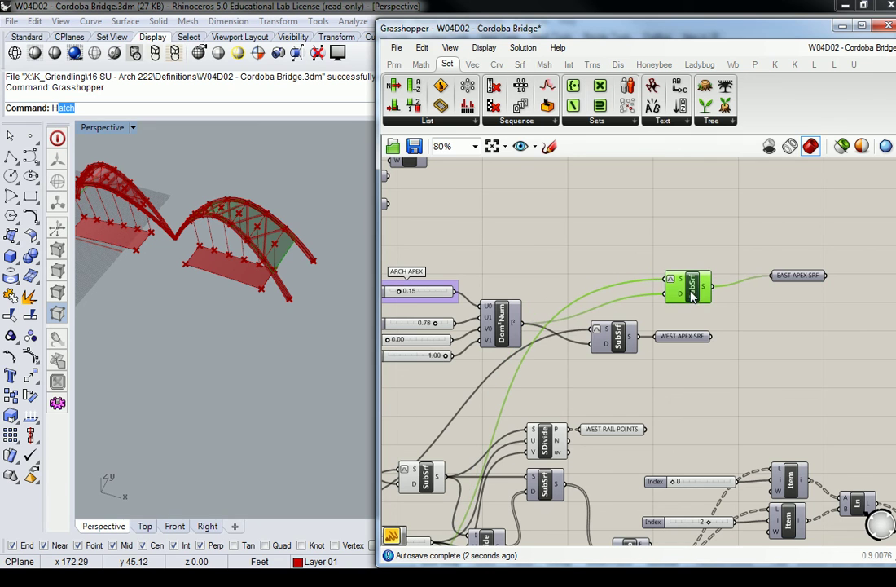
left_click_drag(803, 281, 761, 295)
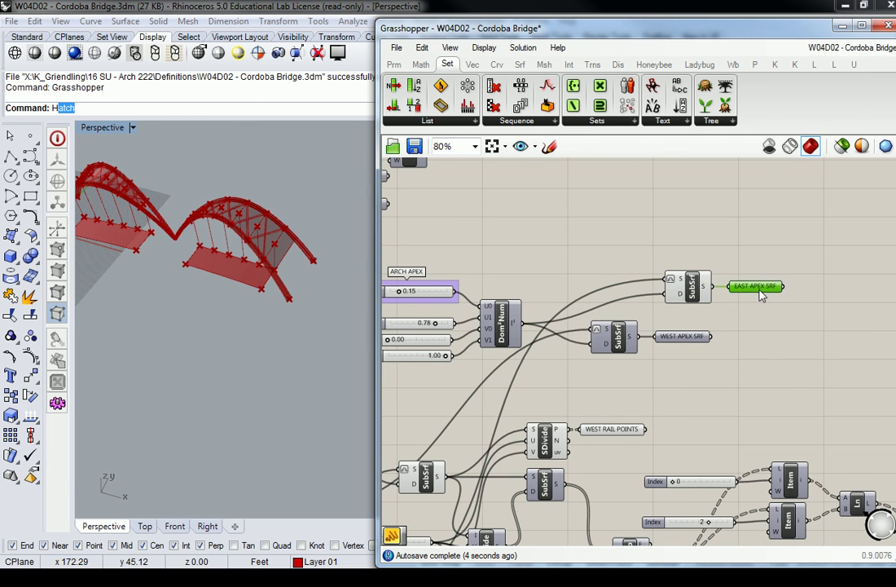
left_click(774, 243)
left_click(770, 289)
Duplicate the purple group that runs from APEX SRF to ARCH APEX PT and place the copy directly below the original
scroll(770, 287, "down", 5)
right_click_drag(757, 340, 714, 196)
right_click_drag(682, 383, 678, 244)
scroll(597, 445, "up", 5)
right_click_drag(589, 464, 607, 287)
left_click_drag(422, 232, 823, 440)
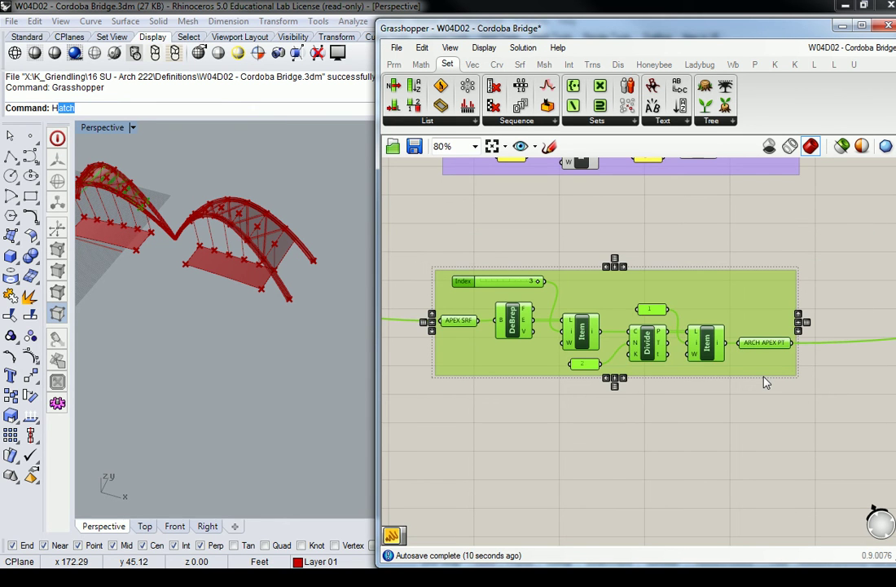
key("ctrl+v")
left_click_drag(707, 282, 700, 391)
right_click_drag(701, 396, 713, 361)
scroll(728, 382, "down", 1)
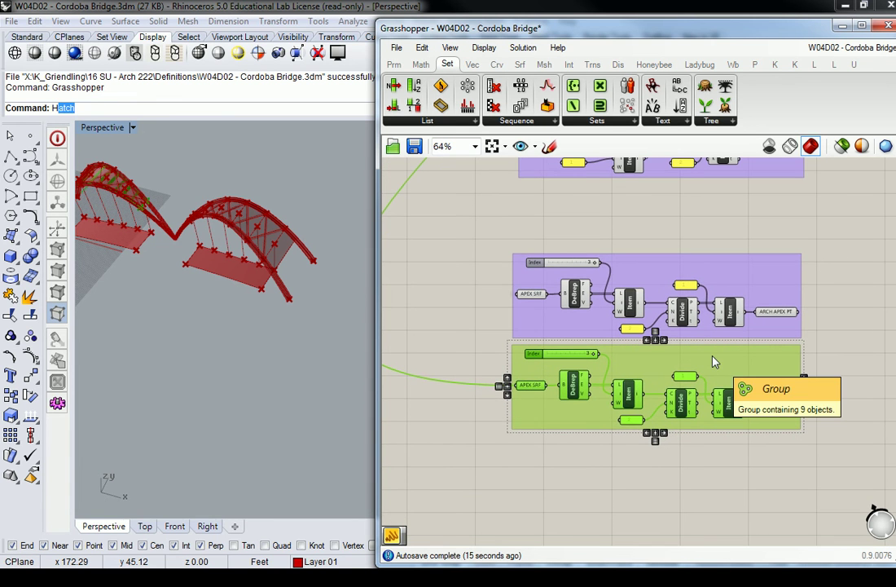
left_click(482, 313)
Connect the EAST APEX SRF output to the APEX SRF parameter of the duplicated group
scroll(534, 387, "down", 1)
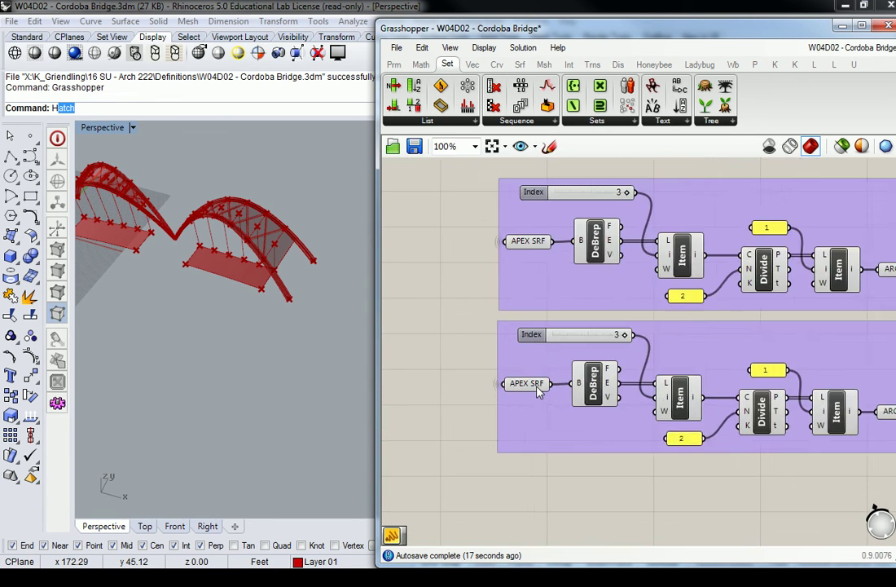
scroll(538, 393, "down", 4)
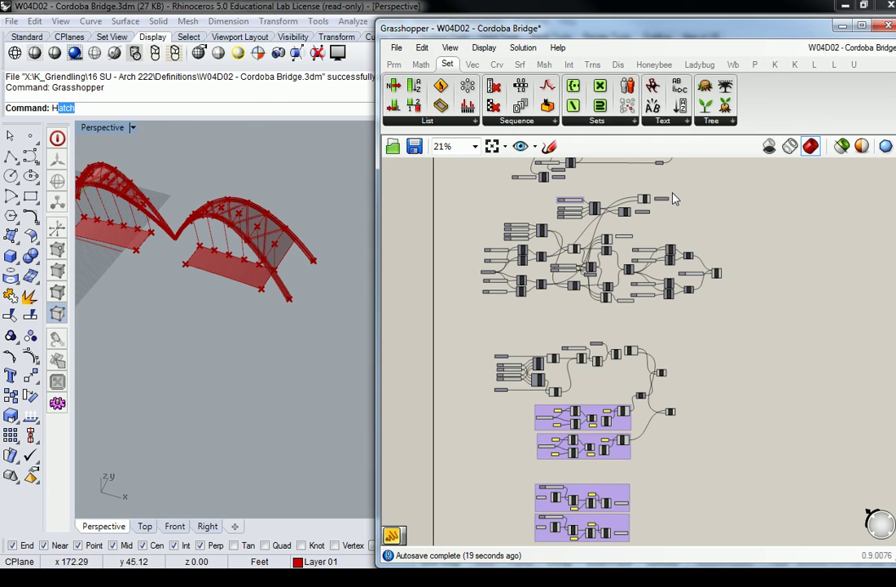
left_click_drag(670, 202, 559, 471)
scroll(534, 509, "up", 4)
scroll(538, 499, "up", 4)
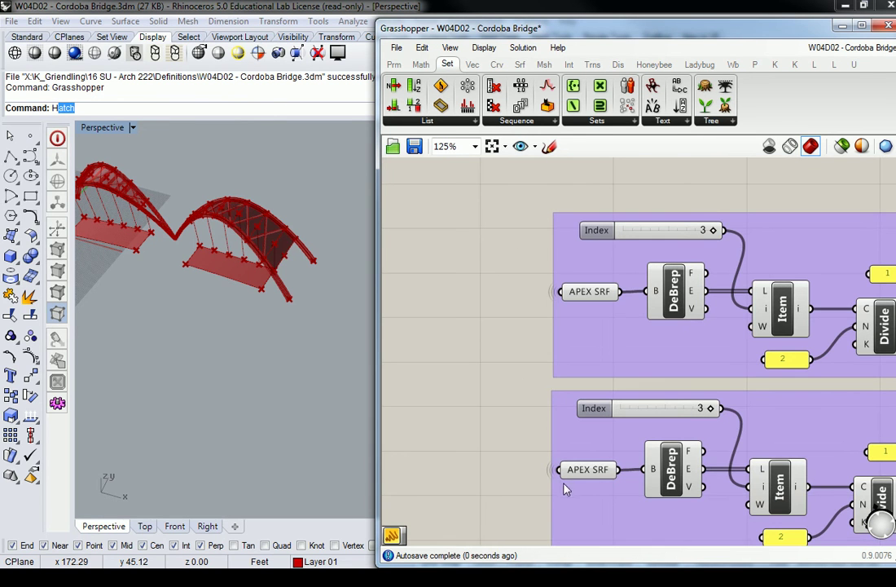
Rename the APEX SRF parameter in the upper group to WEST APEX SRF
left_click(586, 294)
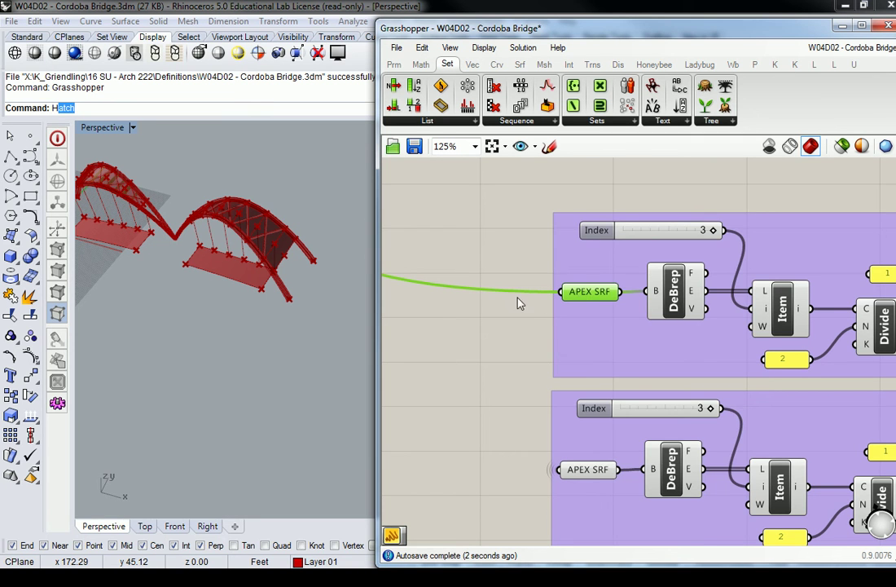
right_click(583, 292)
type("WEST")
key("Return")
scroll(608, 269, "down", 2)
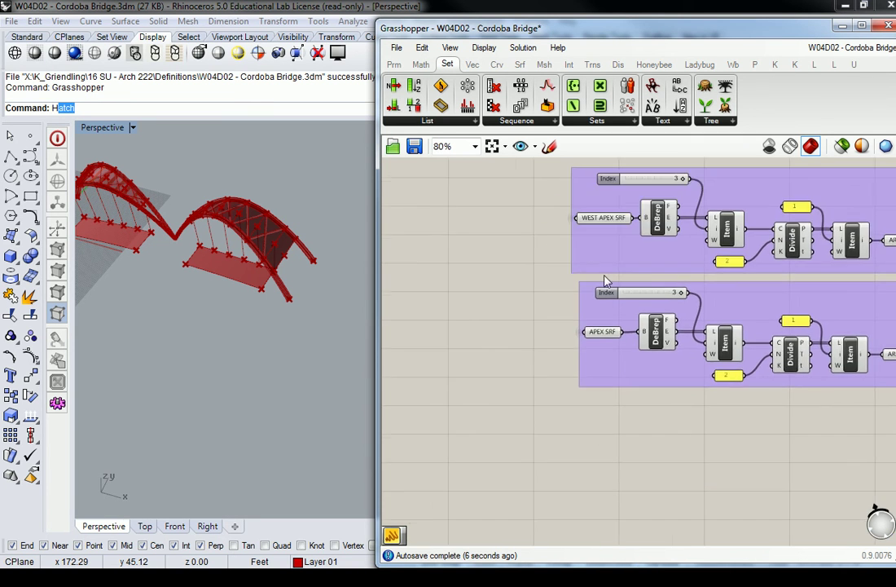
Rename the APEX SRF parameter in the lower group to EAST APEX SRF
scroll(591, 343, "up", 4)
right_click(587, 317)
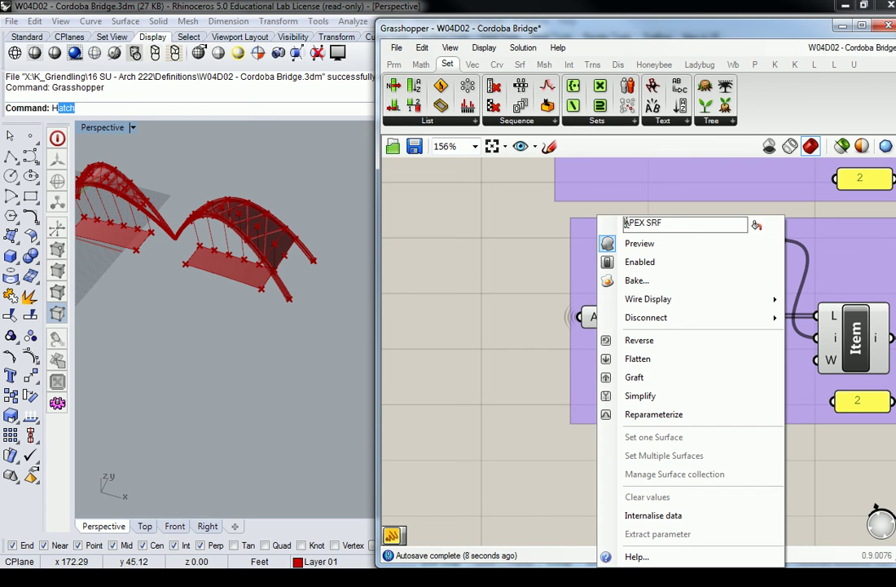
type("EAST")
key("Return")
scroll(594, 326, "down", 4)
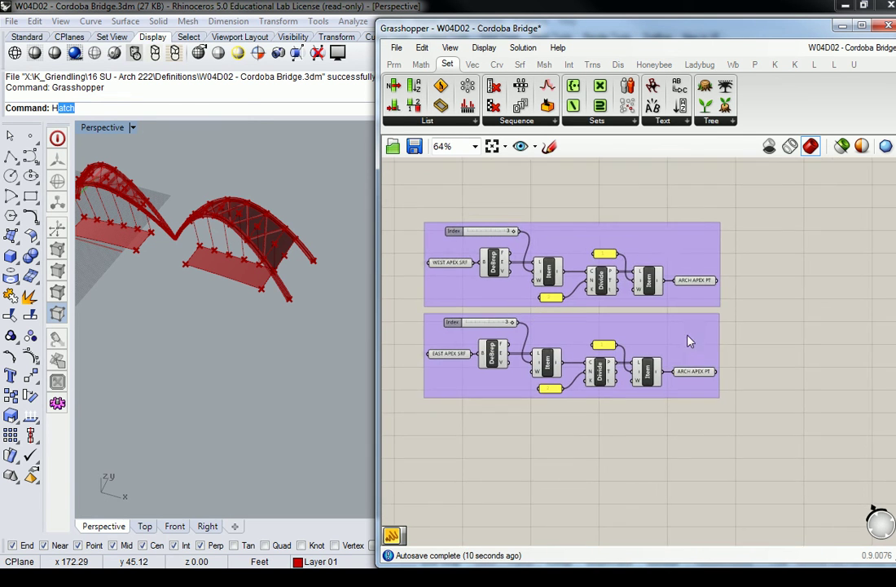
Rename the ARCH APEX PT parameter in the upper group to WEST ARCH APEX PT
scroll(693, 318, "up", 1)
scroll(694, 274, "up", 2)
right_click(691, 267)
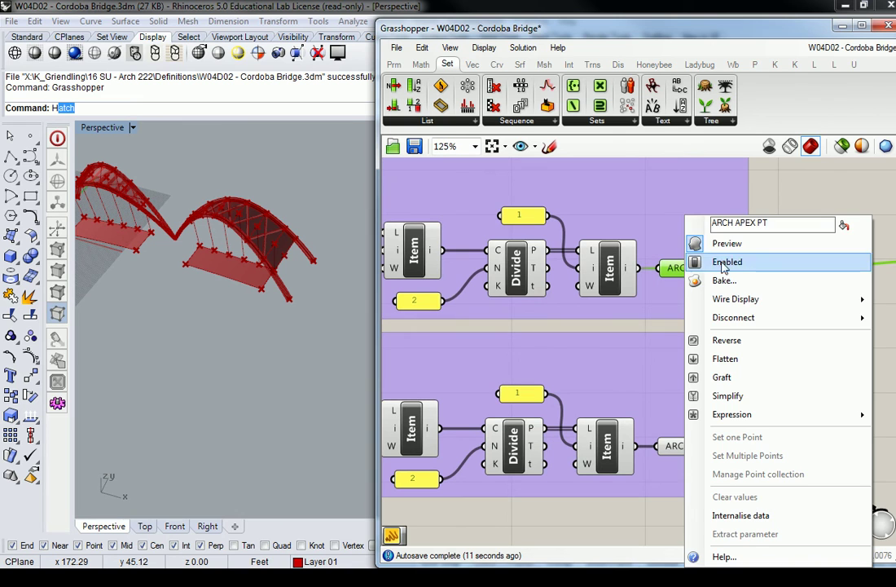
left_click(712, 223)
type("WEST")
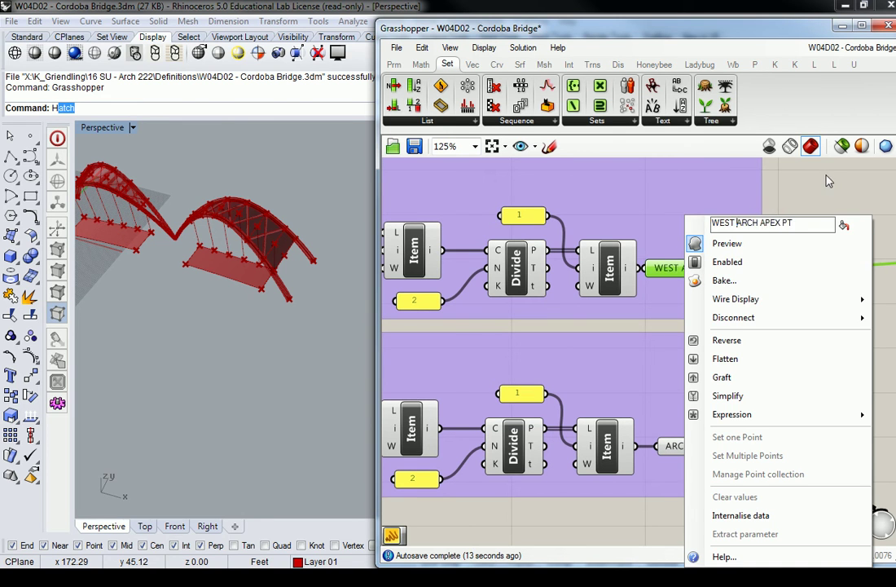
key("Return")
Rename the ARCH APEX PT parameter in the lower group to EAST ARCH APEX PT
right_click(678, 450)
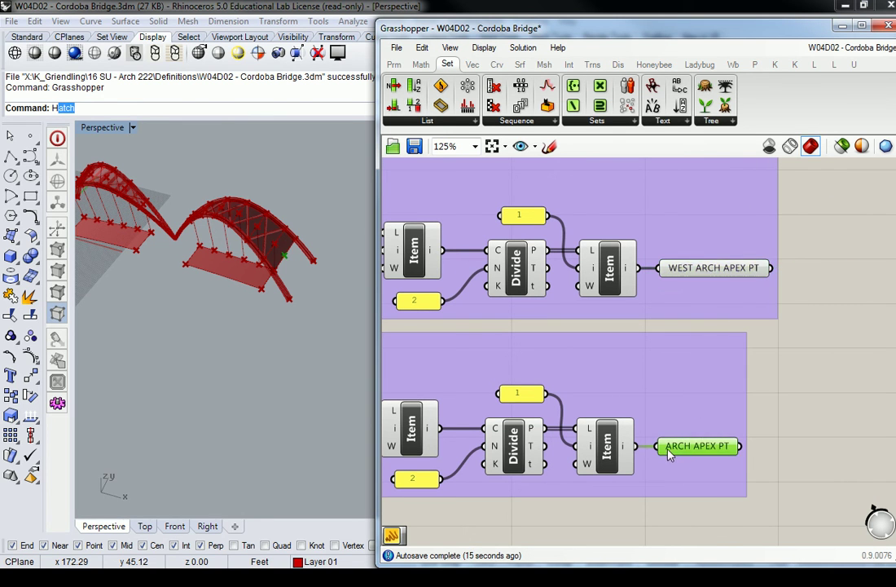
type("EAST ARCH APEX PT")
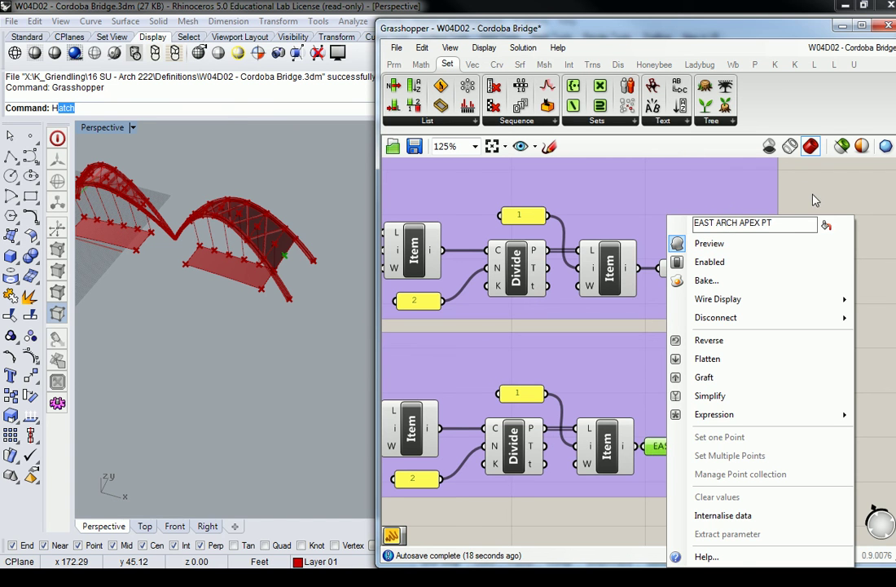
left_click(816, 200)
Locate the bracing curve's Item, Weave and IntCrv cluster and examine how it links to the arch point components and the model
scroll(790, 325, "down", 2)
right_click_drag(793, 333, 692, 410)
left_click(652, 414)
scroll(652, 414, "down", 5)
right_click_drag(692, 175, 684, 406)
scroll(652, 269, "up", 4)
scroll(685, 302, "down", 4)
right_click_drag(740, 253, 661, 435)
scroll(705, 293, "up", 4)
right_click_drag(713, 259, 705, 265)
scroll(705, 265, "up", 2)
scroll(453, 198, "down", 2)
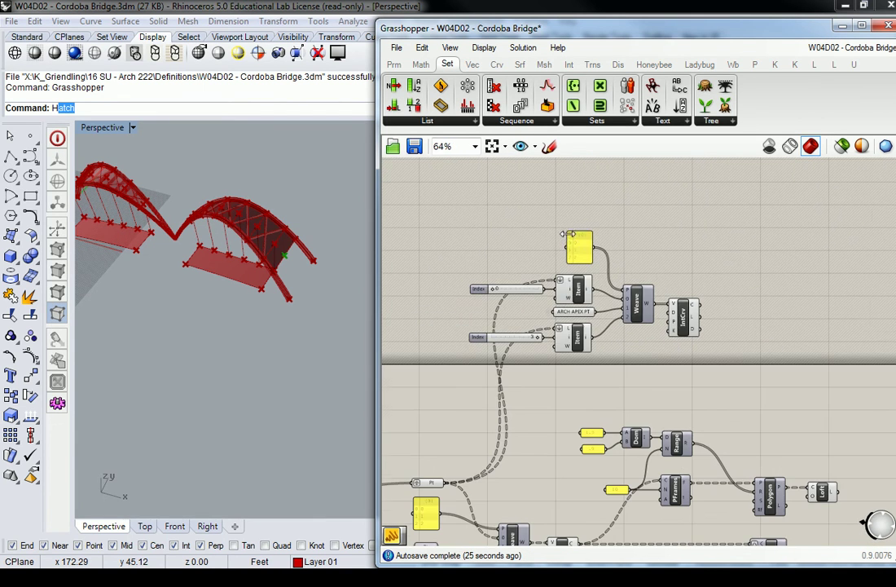
left_click_drag(449, 194, 774, 370)
right_click_drag(756, 340, 762, 372)
scroll(734, 358, "down", 3)
scroll(613, 440, "up", 3)
right_click_drag(572, 502, 638, 401)
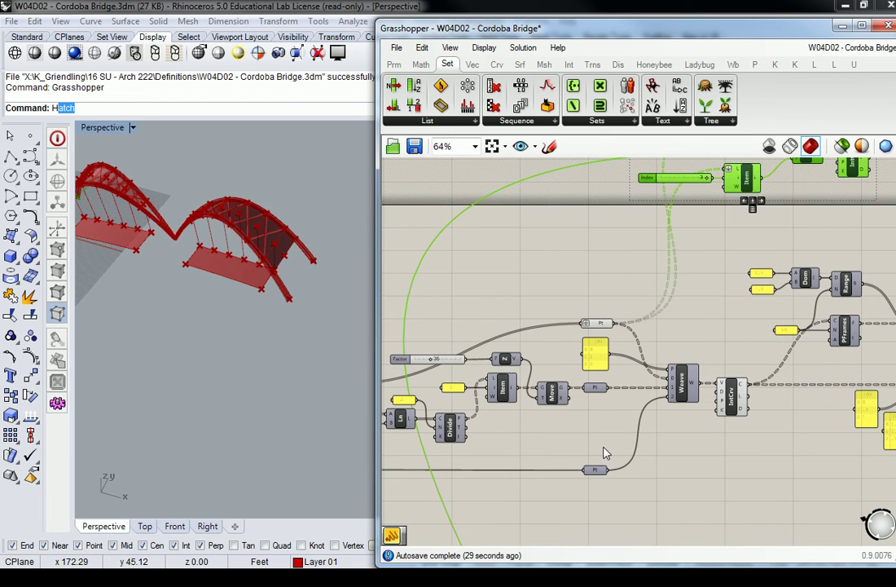
left_click(604, 448)
right_click_drag(320, 284, 291, 295)
right_click_drag(698, 193, 583, 357)
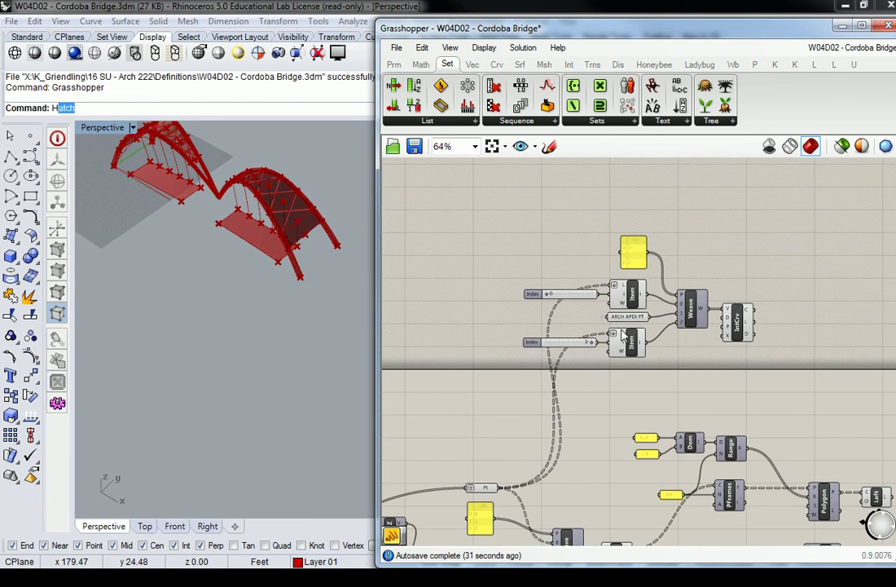
Duplicate the bracing cluster with its index sliders, Items, ARCH APEX PT, Weave and IntCrv, placing the copy above the original
left_click_drag(458, 193, 770, 395)
right_click_drag(801, 363, 792, 412)
key("ctrl+c")
key("ctrl+v")
left_click_drag(685, 356, 696, 210)
right_click_drag(548, 172, 546, 234)
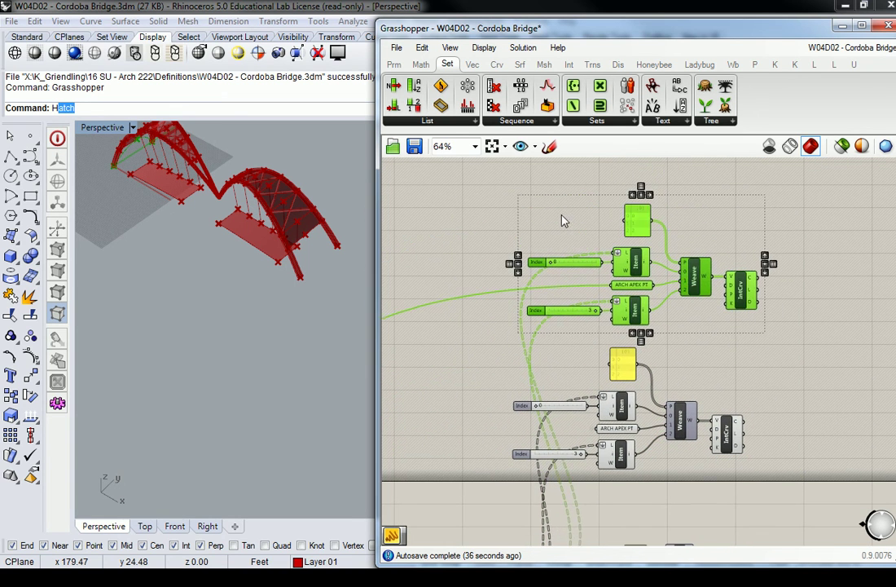
left_click(548, 235)
Set the duplicated cluster's upper Index slider to 1 and its lower Index slider to 2, and check the curve in the model
scroll(571, 236, "up", 4)
left_click(724, 298)
left_click_drag(522, 302, 544, 306)
left_click(577, 382)
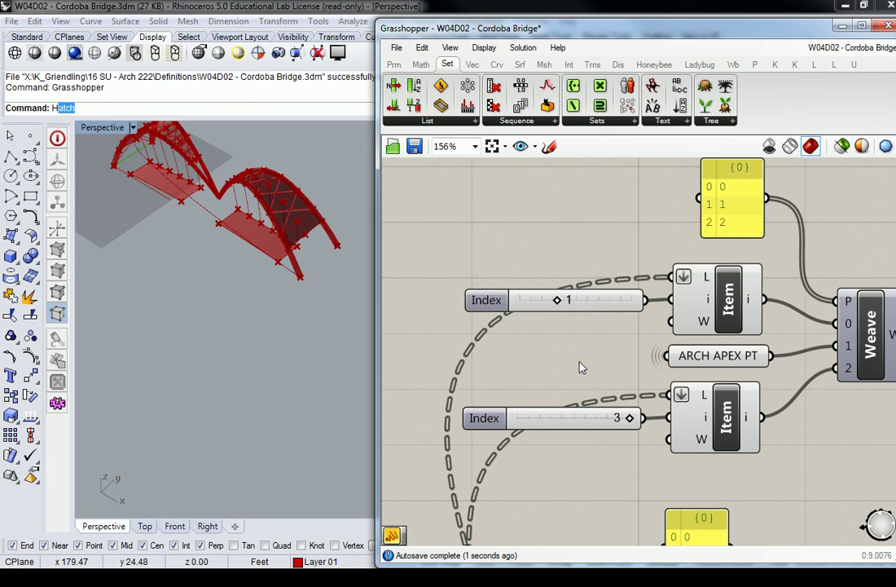
left_click_drag(627, 419, 599, 420)
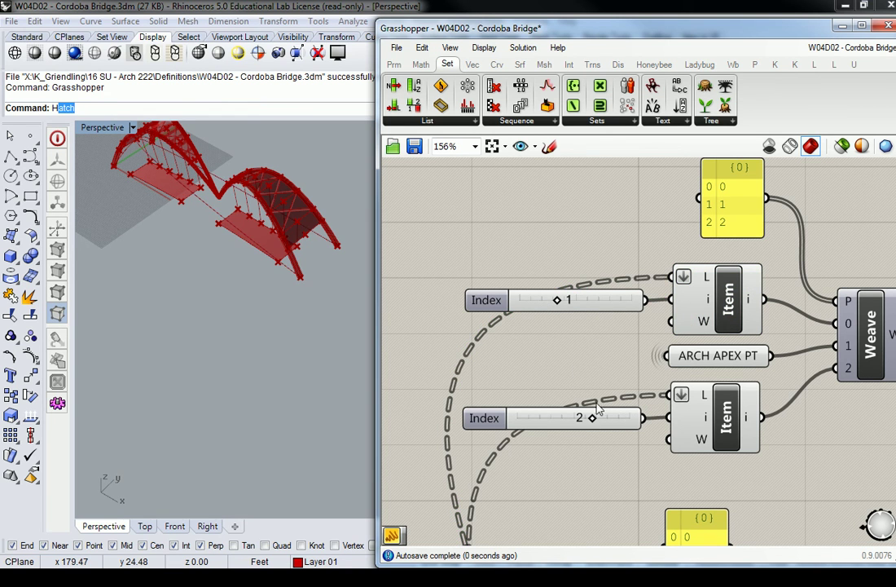
right_click_drag(297, 262, 255, 195)
scroll(208, 224, "up", 5)
scroll(308, 251, "down", 4)
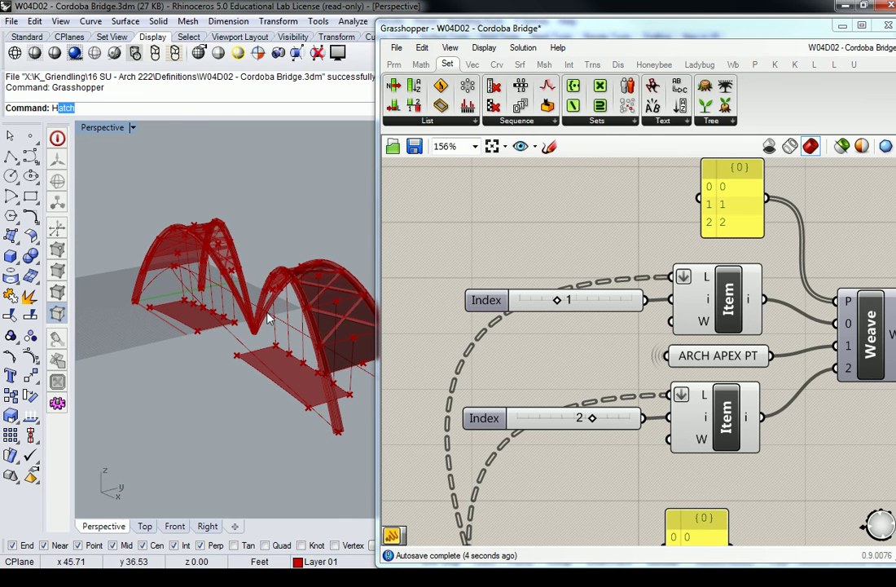
Duplicate the EAST ARCH APEX PT parameter and place the wired copy just outside its group
scroll(597, 290, "down", 5)
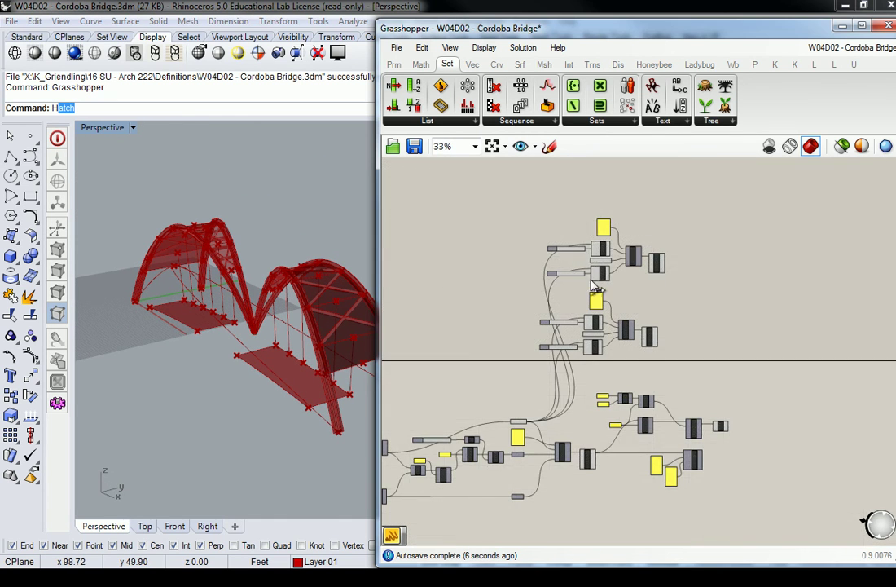
scroll(598, 289, "down", 3)
scroll(610, 516, "up", 5)
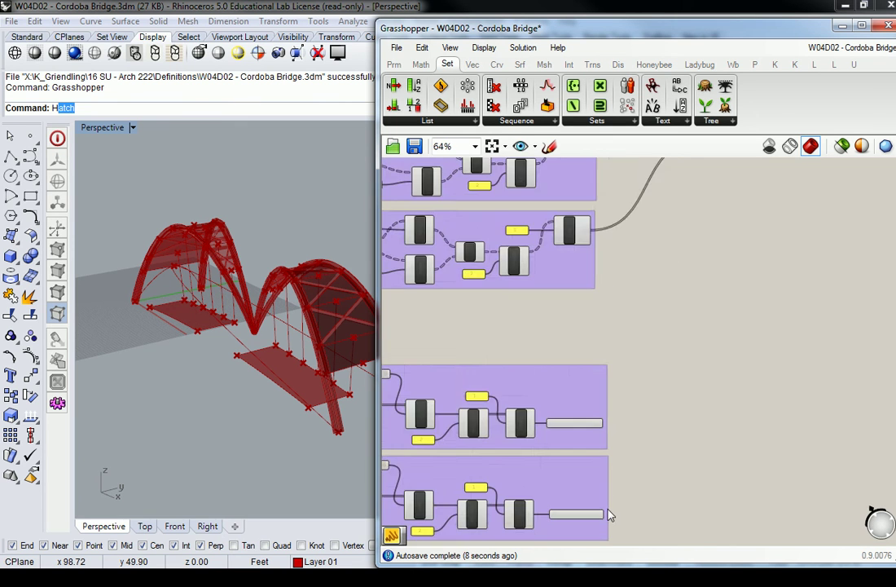
scroll(609, 515, "up", 4)
left_click(632, 420)
left_click_drag(632, 424, 807, 473, "alt")
scroll(744, 454, "down", 3)
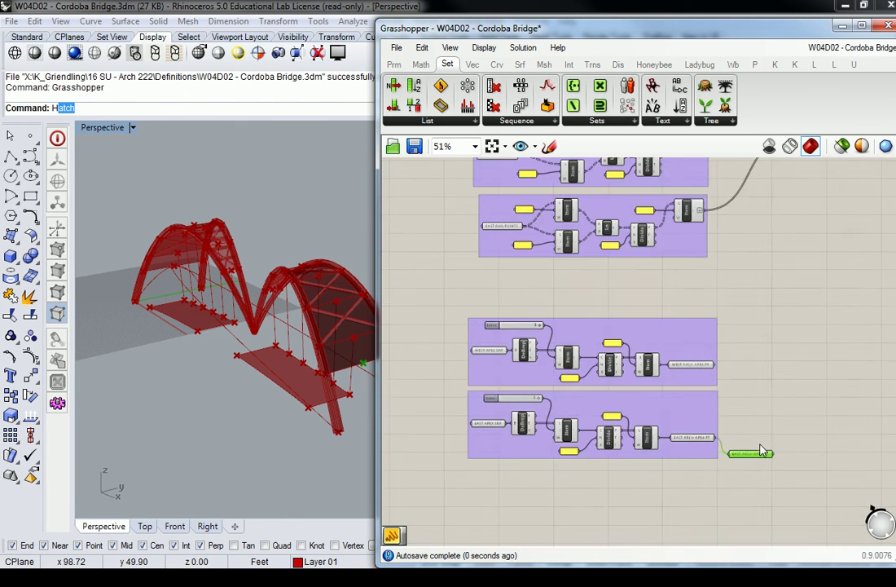
Set the wire display of the copied EAST ARCH APEX PT parameter to Hidden
left_click(760, 411)
scroll(734, 449, "up", 4)
middle_click(734, 451)
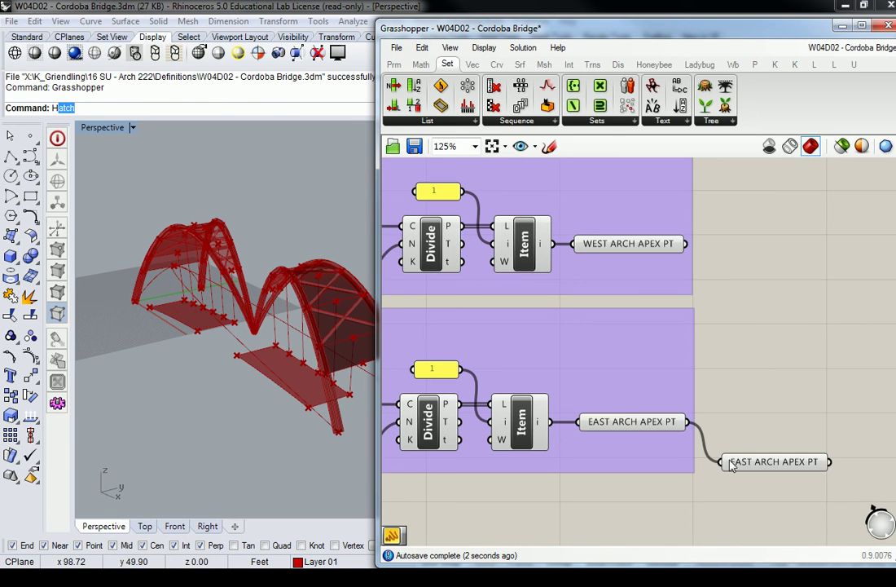
right_click(730, 465)
right_click_drag(674, 302, 477, 240)
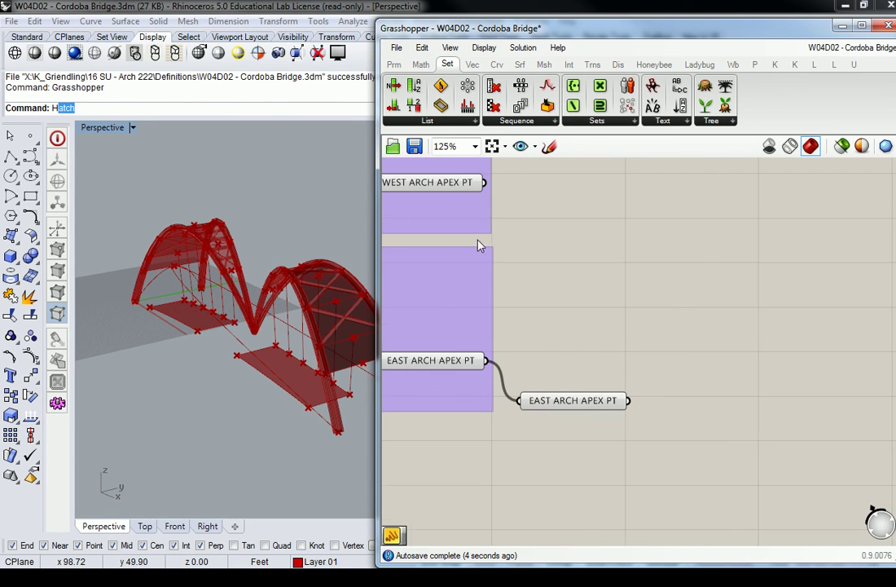
right_click(535, 405)
mouse_move(600, 300)
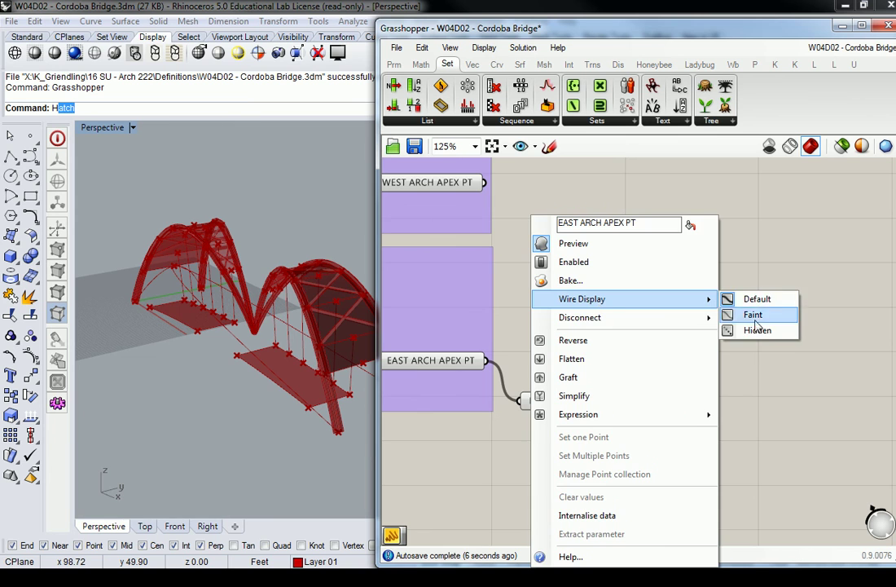
left_click(754, 328)
Move the copied EAST ARCH APEX PT parameter up beside the ARCH APEX PT in the duplicated bracing cluster
scroll(615, 358, "down", 5)
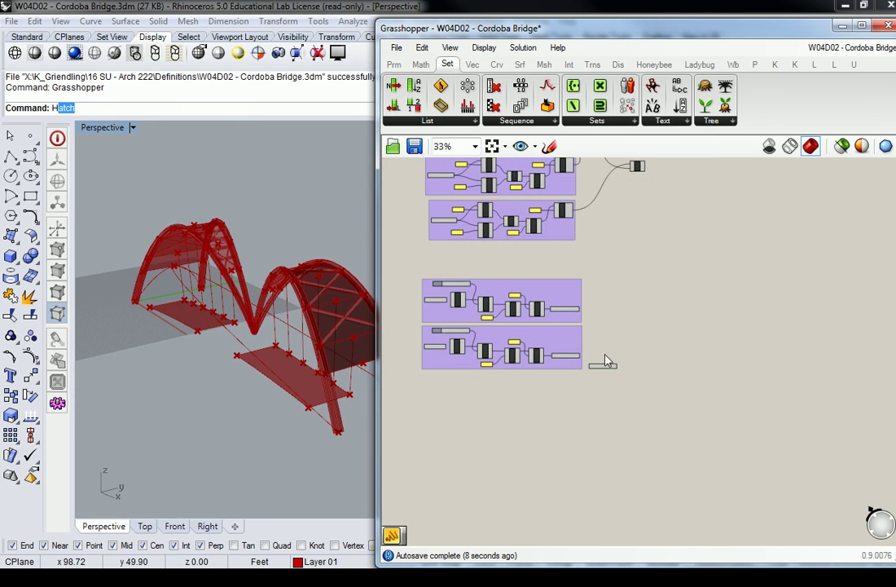
scroll(605, 371, "down", 5)
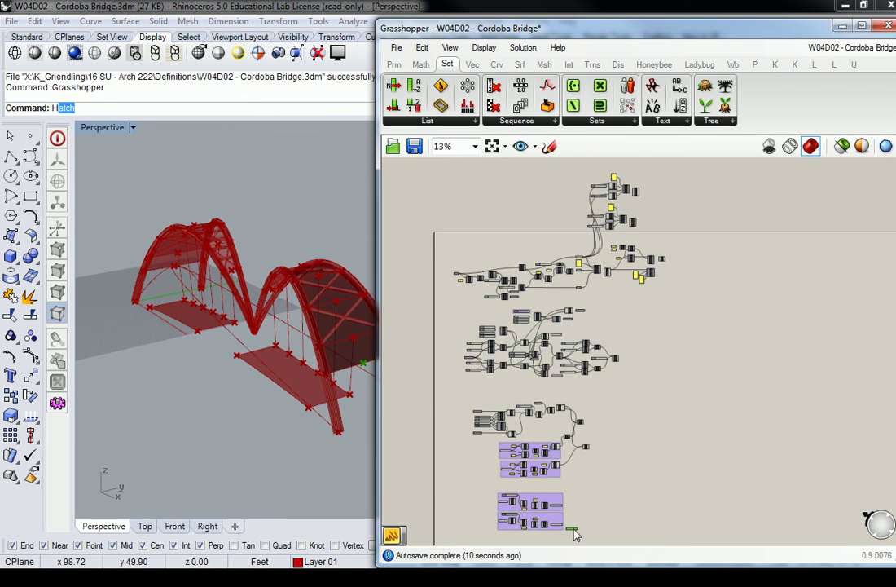
scroll(607, 186, "up", 6)
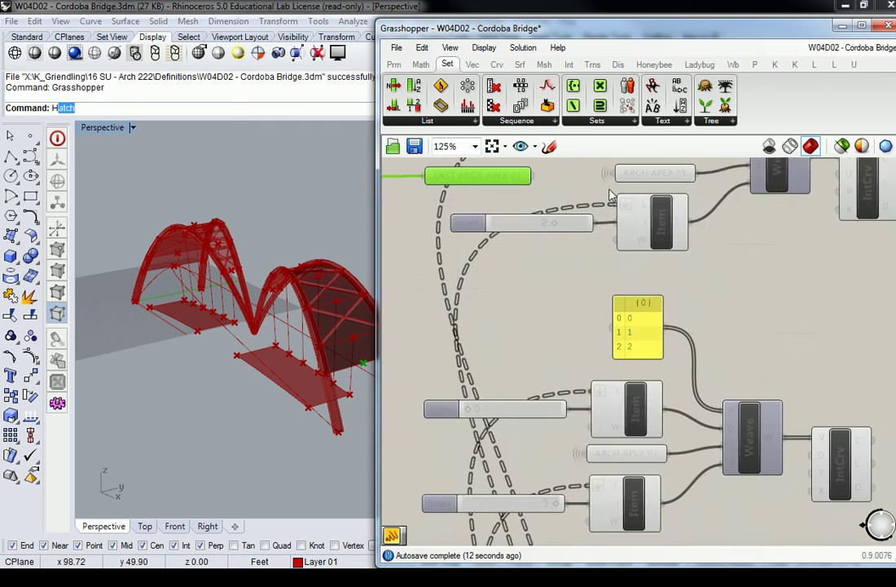
left_click_drag(491, 301, 540, 297)
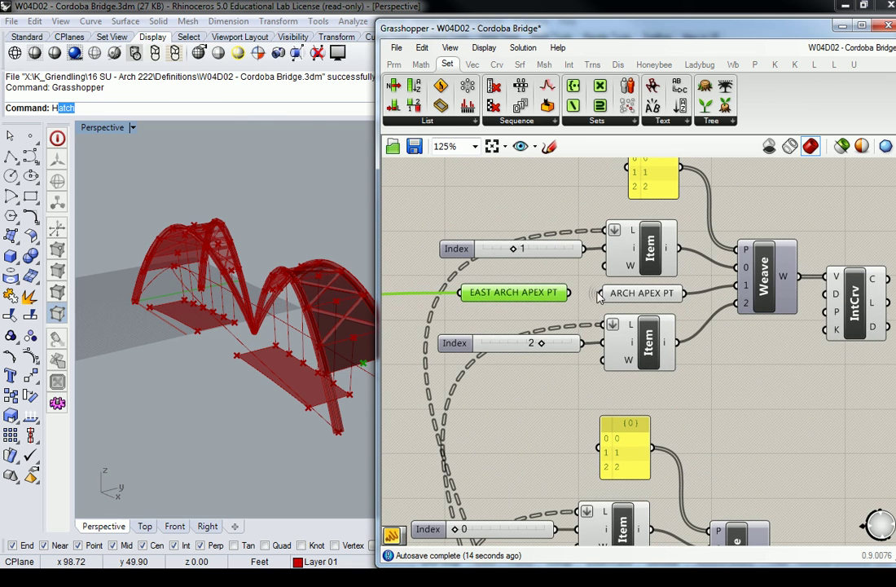
Rename the original bracing cluster's ARCH APEX PT parameter to WEST ARCH APEX PT
scroll(641, 300, "down", 3)
scroll(627, 408, "up", 3)
left_click(628, 404)
right_click(626, 405)
type("WEST ARCH APEX PT")
key("Return")
Replace the duplicated cluster's ARCH APEX PT with EAST ARCH APEX PT, wired to Weave input 1, and check the curve in the model
right_click_drag(619, 235, 624, 356)
left_click(666, 246)
key("Delete")
left_click_drag(571, 244, 779, 235)
left_click(791, 304)
right_click_drag(202, 321, 273, 337)
scroll(292, 372, "down", 6)
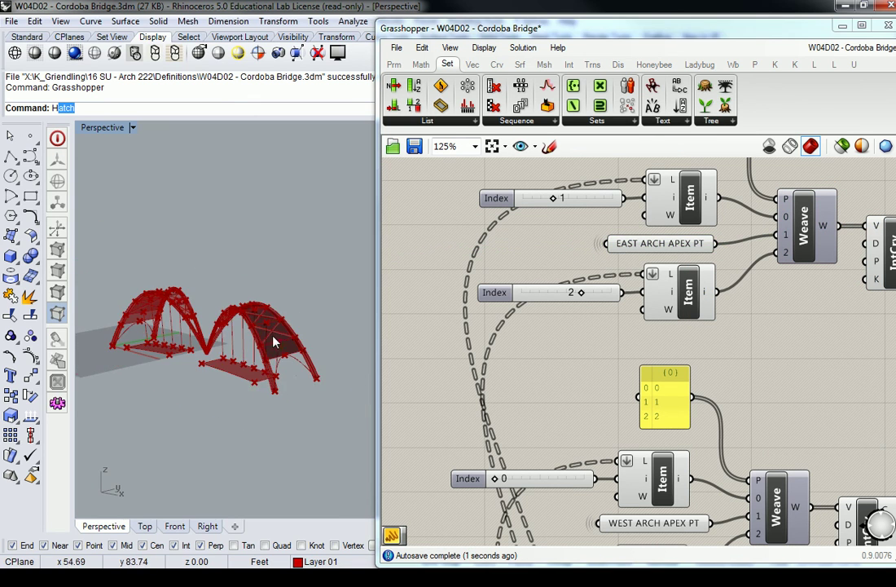
scroll(296, 370, "up", 5)
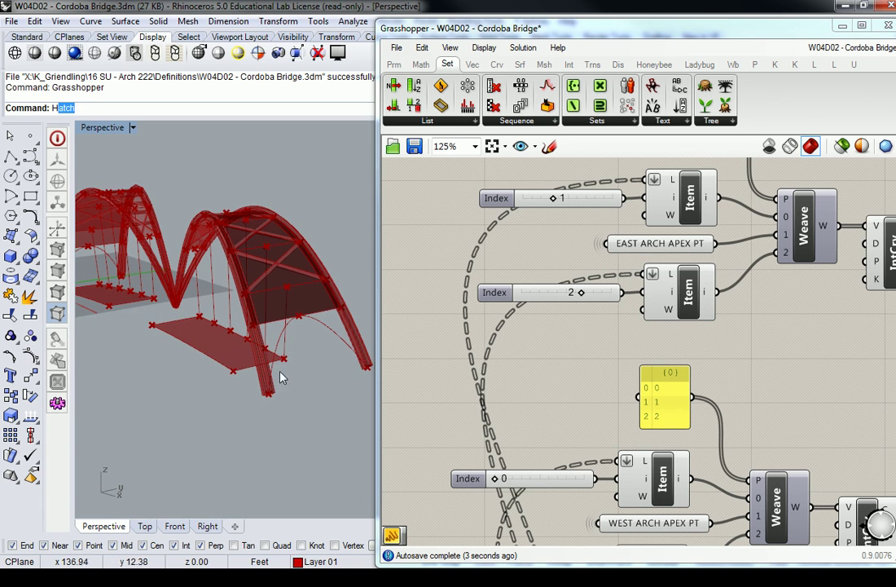
right_click_drag(250, 315, 240, 280)
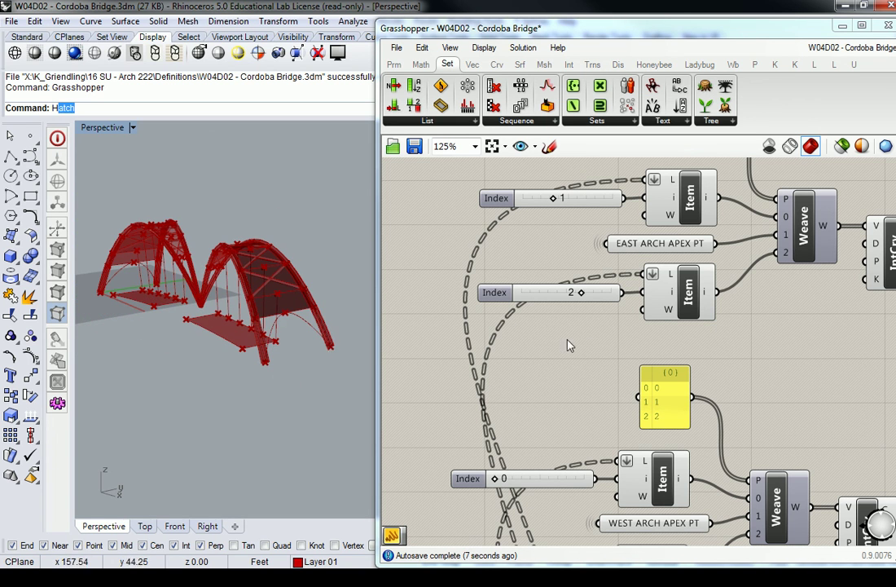
Duplicate the arch's VPipe component with its two value panels and place the copy beside the bracing IntCrv components
scroll(663, 267, "down", 5)
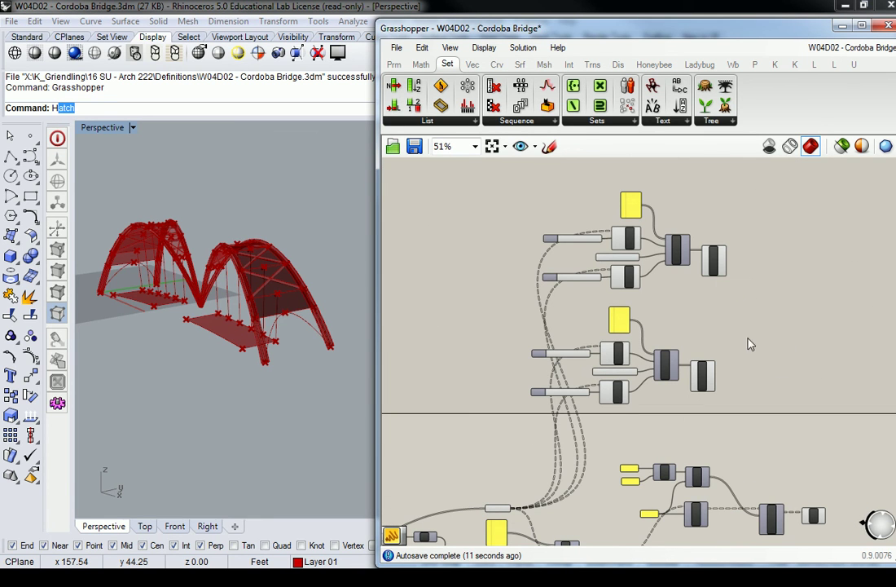
scroll(758, 291, "down", 10)
scroll(699, 289, "up", 11)
scroll(731, 273, "down", 4)
scroll(725, 371, "up", 5)
scroll(748, 209, "down", 4)
scroll(747, 204, "up", 5)
right_click_drag(794, 394, 768, 337)
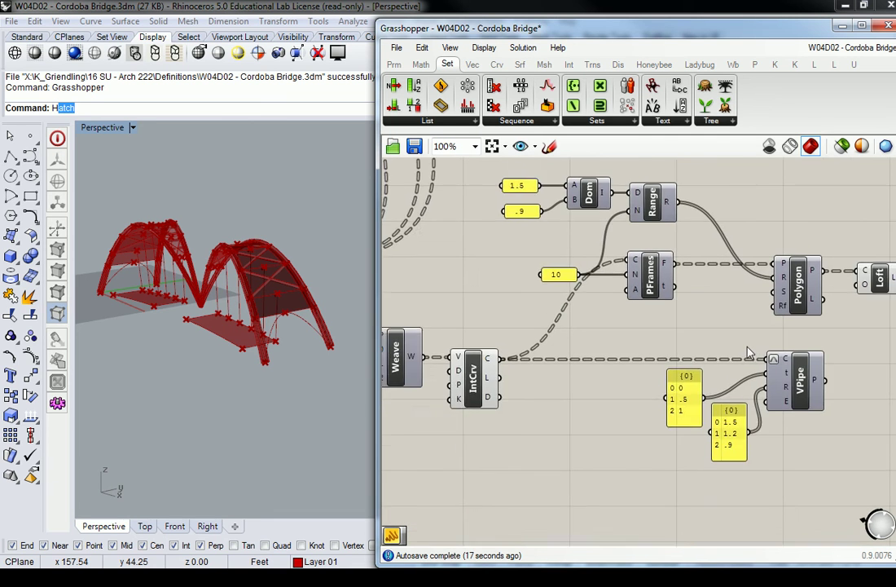
scroll(748, 353, "down", 1)
left_click_drag(823, 341, 666, 459)
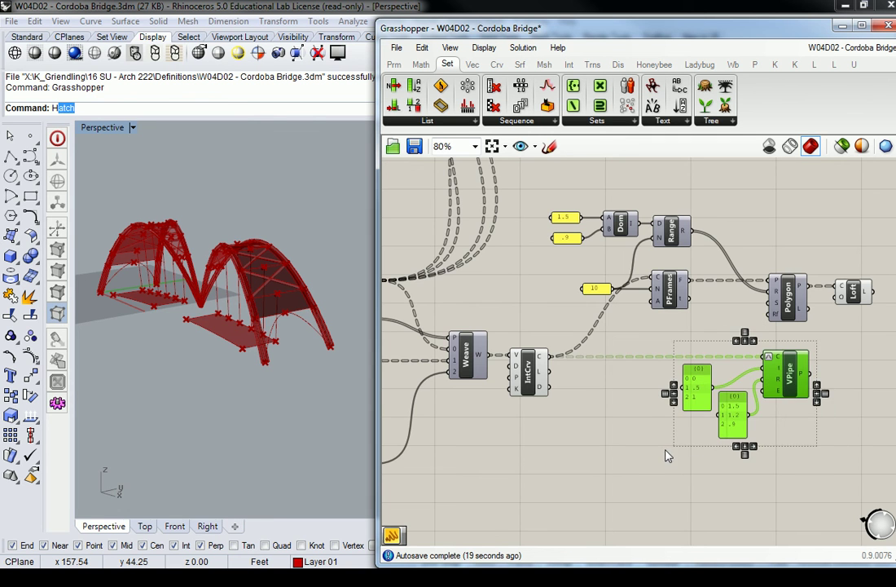
scroll(676, 428, "down", 3)
right_click_drag(696, 470, 732, 245)
left_click_drag(732, 242, 715, 318)
scroll(707, 232, "up", 4)
left_click(553, 271)
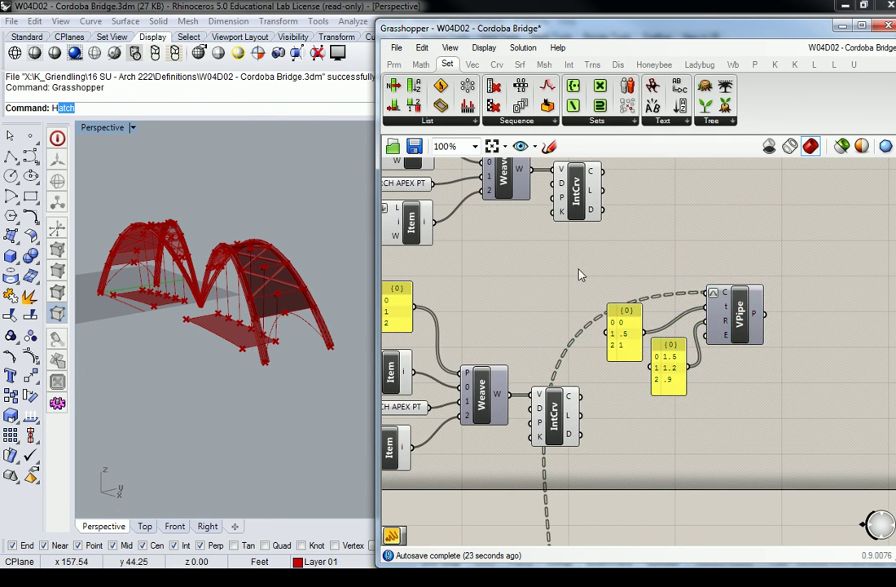
Disconnect the arch IntCrv from the copied VPipe's curve input and connect the east bracing IntCrv curve instead
right_click(717, 295)
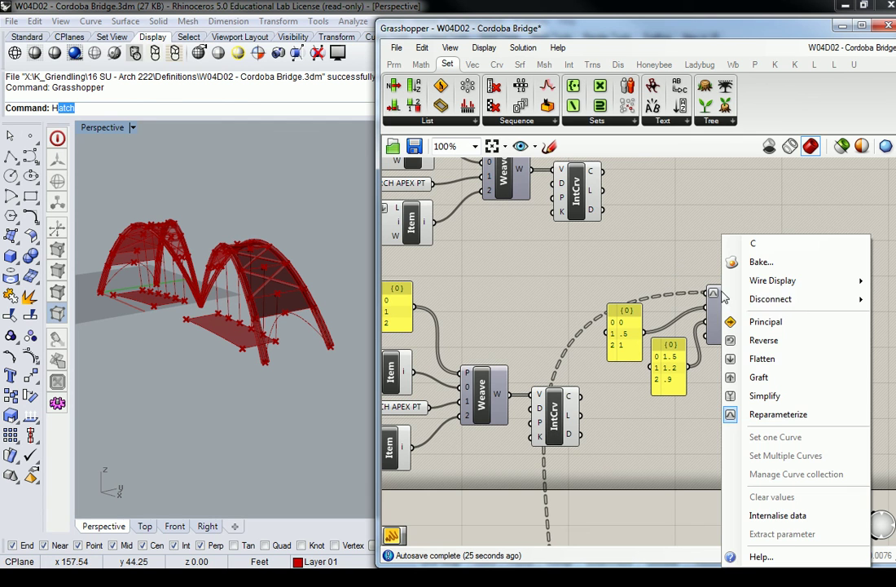
right_click_drag(691, 259, 544, 221)
right_click(568, 256)
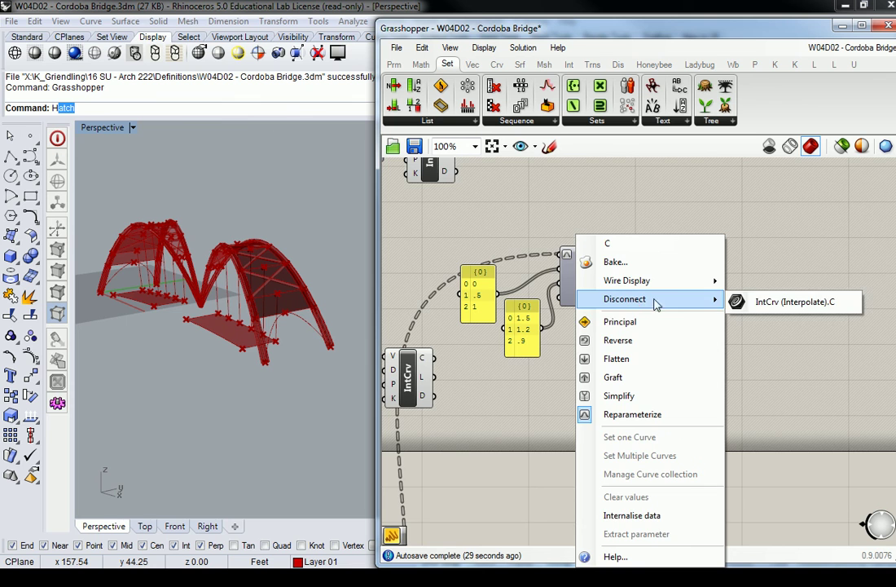
left_click(782, 299)
right_click_drag(489, 189, 692, 239)
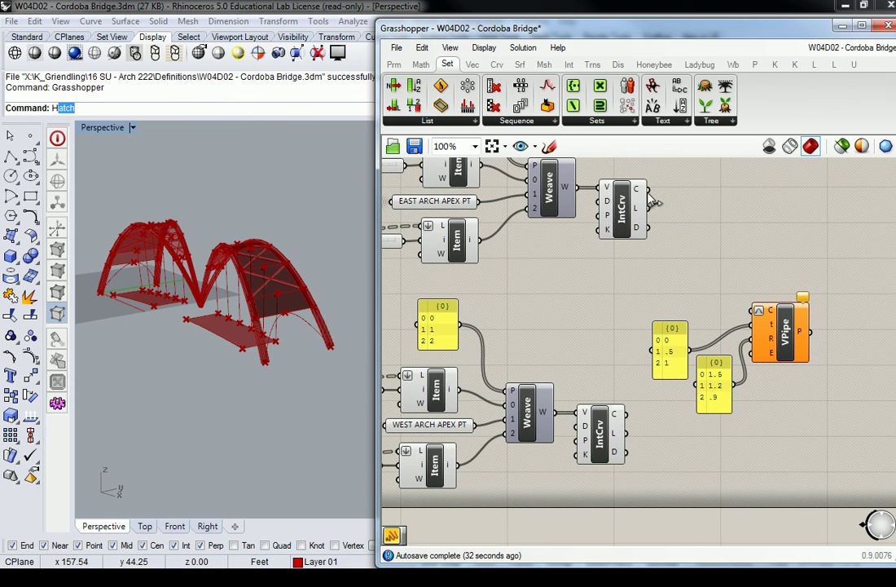
left_click_drag(675, 215, 734, 300)
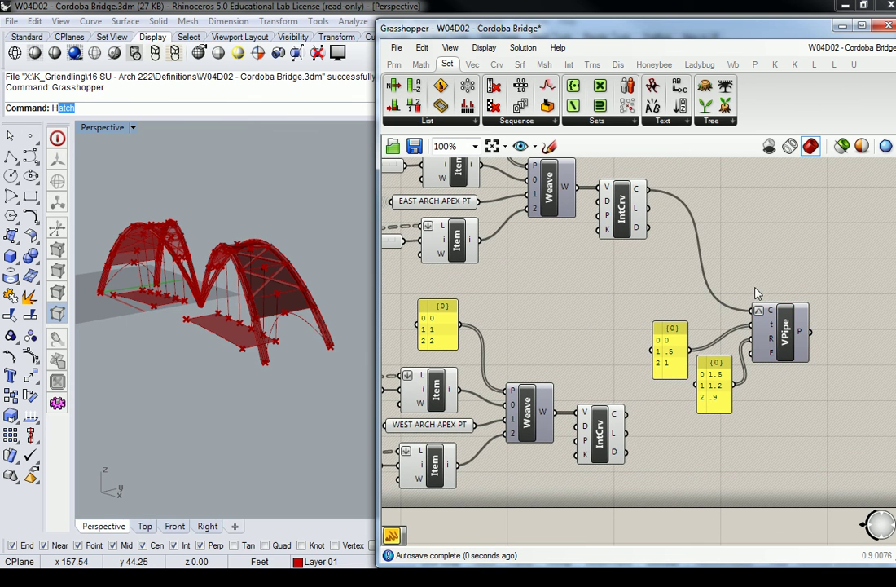
Turn on the preview of the copied VPipe and inspect the east bracing pipe in the model
right_click_drag(652, 328, 677, 316)
right_click(803, 319)
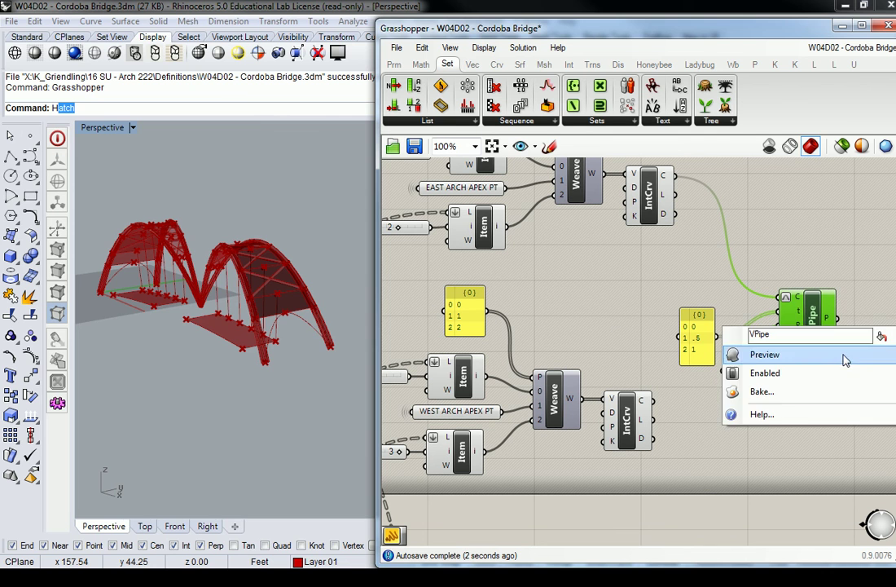
left_click(839, 356)
scroll(287, 320, "up", 6)
right_click_drag(259, 342, 237, 340, "shift")
Set the copied VPipe's radius panel to the values .75, .5 and .75 on separate lines
left_click(651, 297)
right_click_drag(730, 339, 621, 322)
scroll(621, 320, "up", 2)
double_click(631, 334)
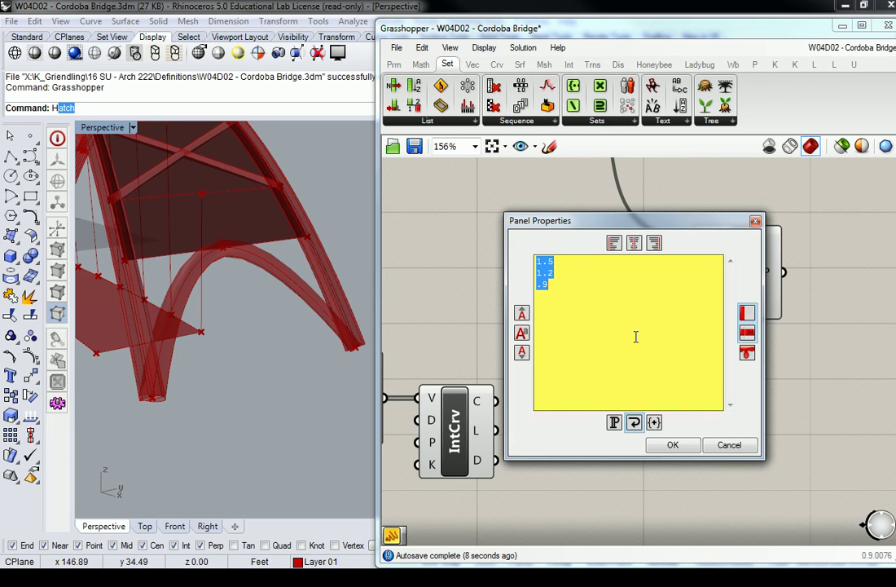
type(".75")
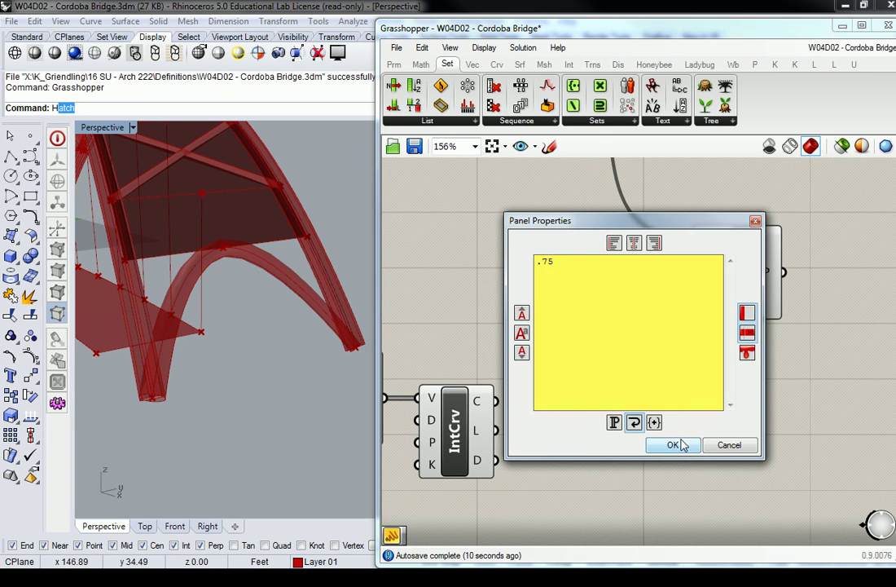
left_click(673, 445)
double_click(649, 352)
left_click(630, 297)
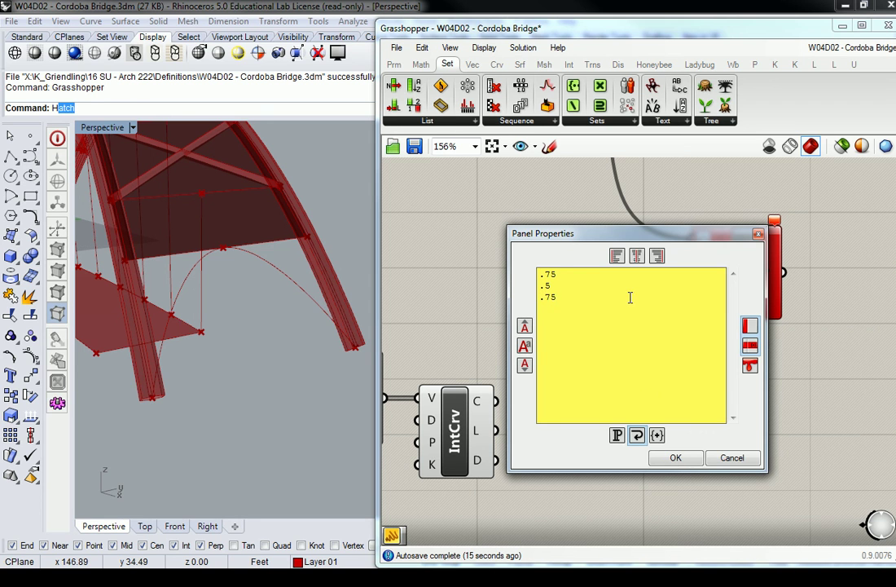
left_click(676, 459)
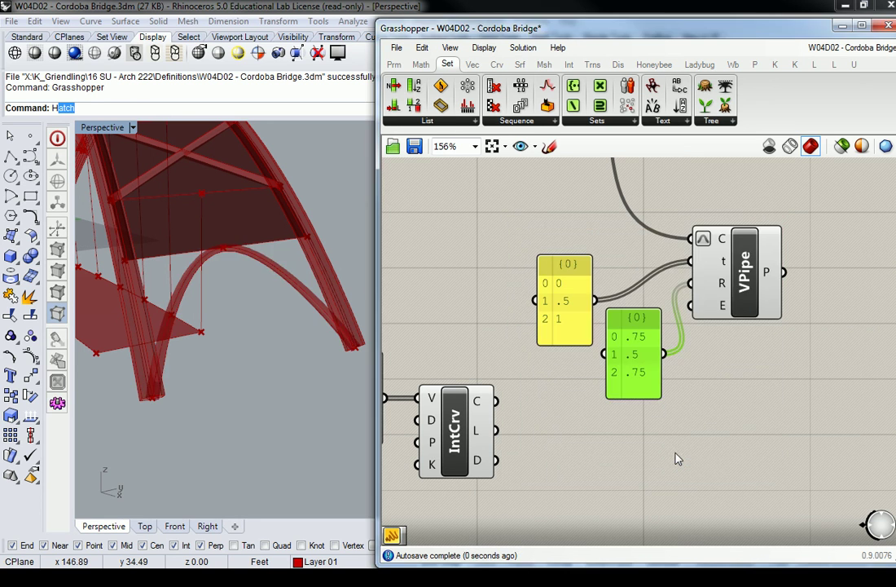
Add the west bracing IntCrv curve to the same VPipe curve input and check both bracing pipes in the model
left_click(568, 212)
right_click_drag(338, 278, 240, 264)
scroll(529, 220, "down", 5)
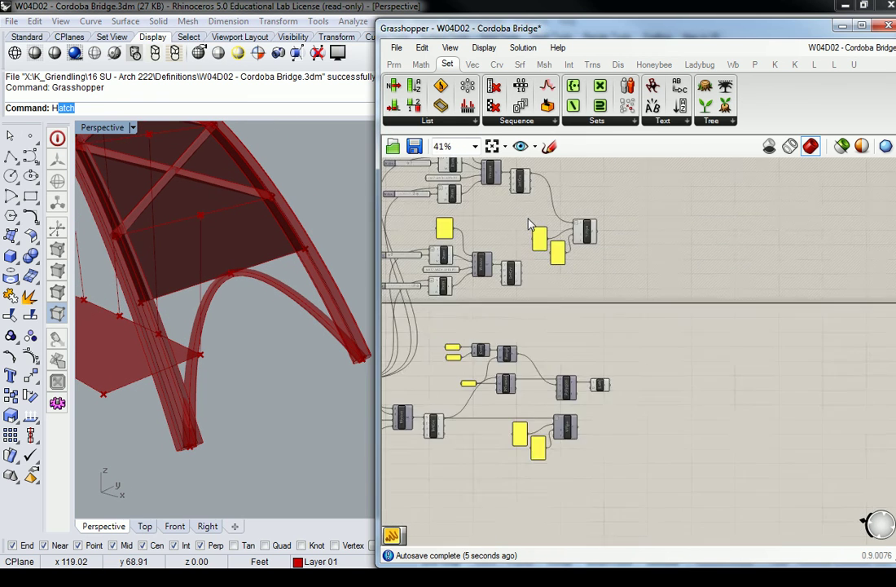
scroll(528, 220, "up", 3)
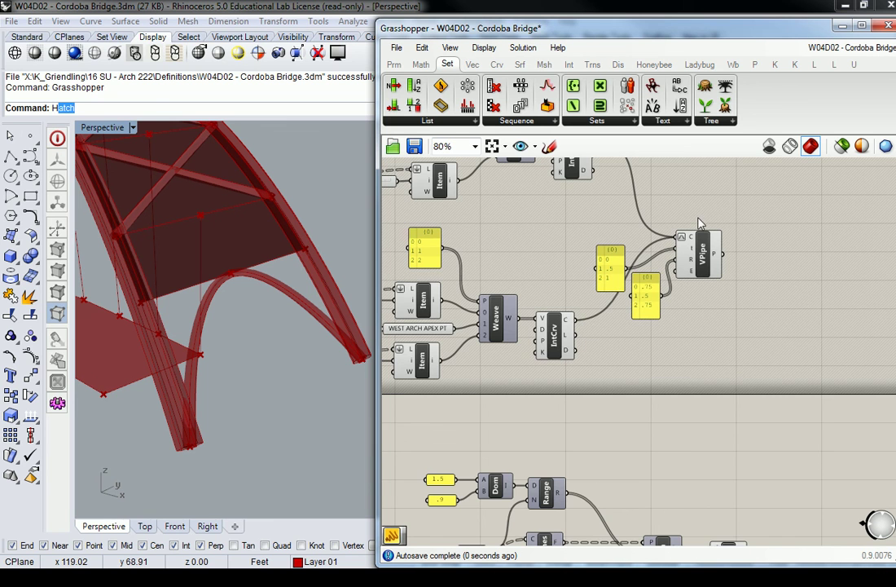
scroll(216, 278, "down", 4)
left_click(217, 278)
scroll(216, 278, "down", 8)
right_click_drag(163, 256, 210, 290)
right_click_drag(443, 290, 597, 280)
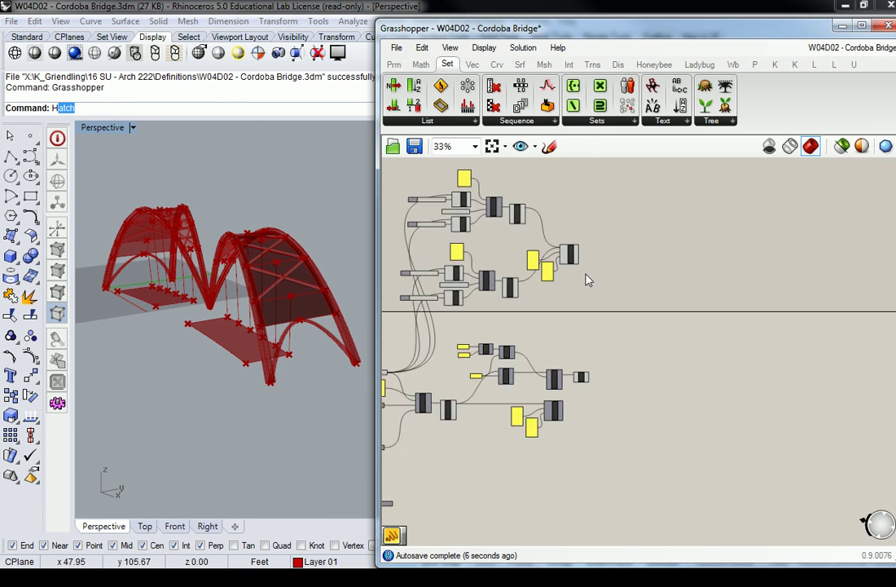
Tidy the bracing VPipe layout by stacking its parameter and radius panels vertically beside the component
scroll(580, 278, "up", 3)
left_click_drag(563, 237, 577, 236)
left_click_drag(499, 253, 501, 219)
left_click_drag(519, 269, 480, 255)
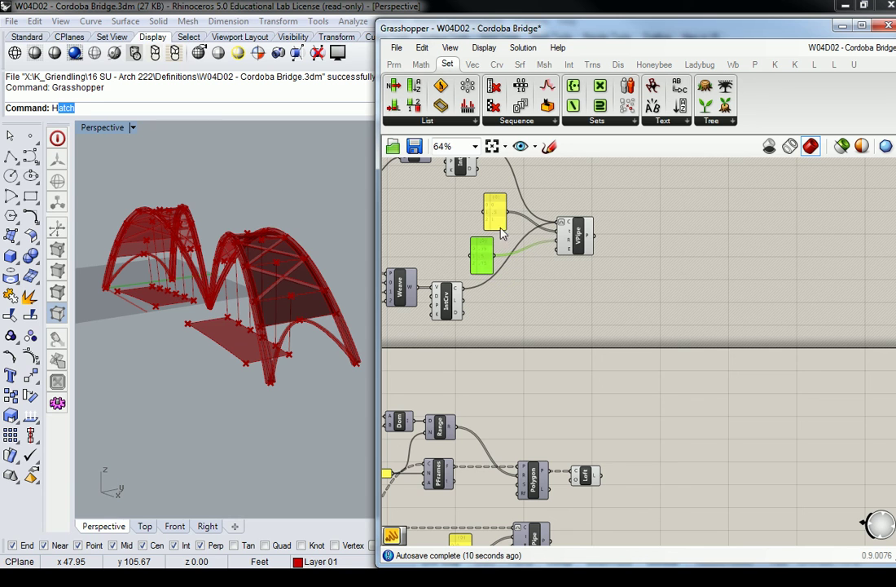
left_click_drag(504, 214, 490, 214)
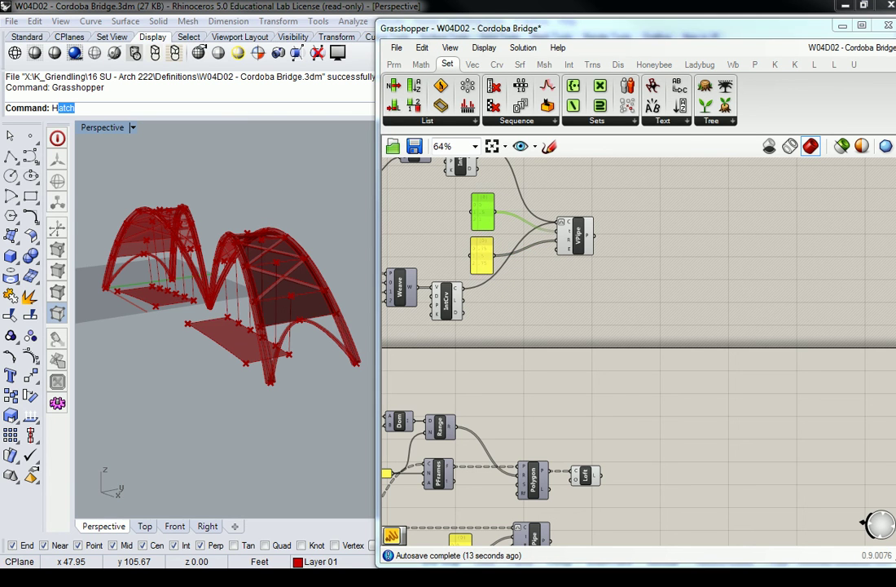
scroll(660, 246, "down", 1)
right_click_drag(276, 277, 350, 338)
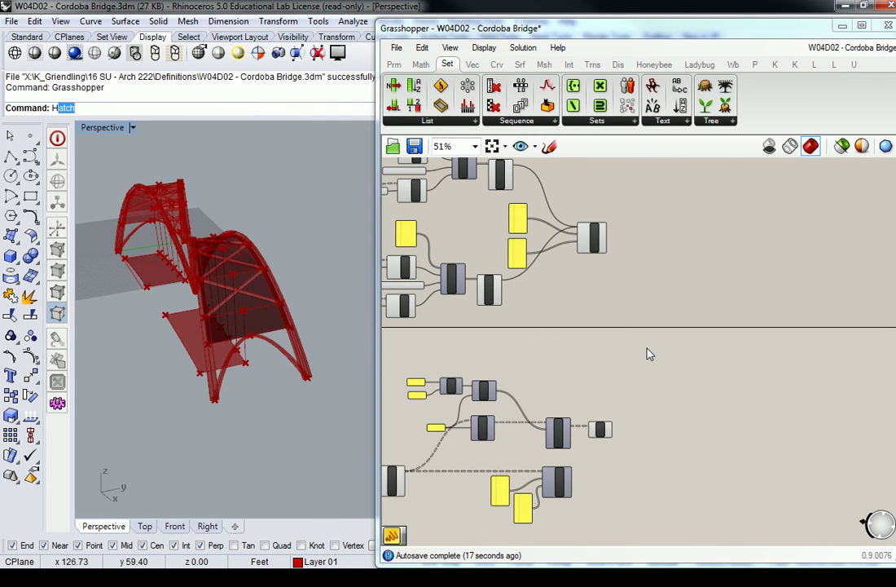